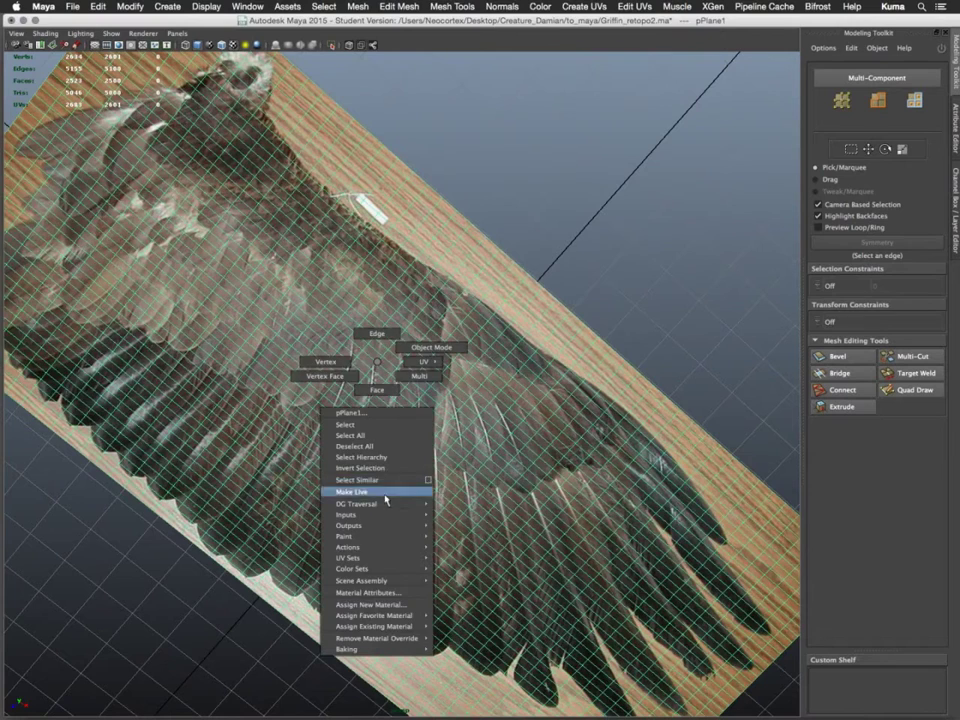
Raise the low-poly wing mesh slightly above the reference image plane
{"action": "left_click_drag", "start_coordinate": [454, 483], "coordinate": [478, 360], "text": "alt"}
{"action": "left_click_drag", "start_coordinate": [242, 317], "coordinate": [366, 355], "text": "alt"}
{"action": "left_click_drag", "start_coordinate": [426, 322], "coordinate": [426, 314]}
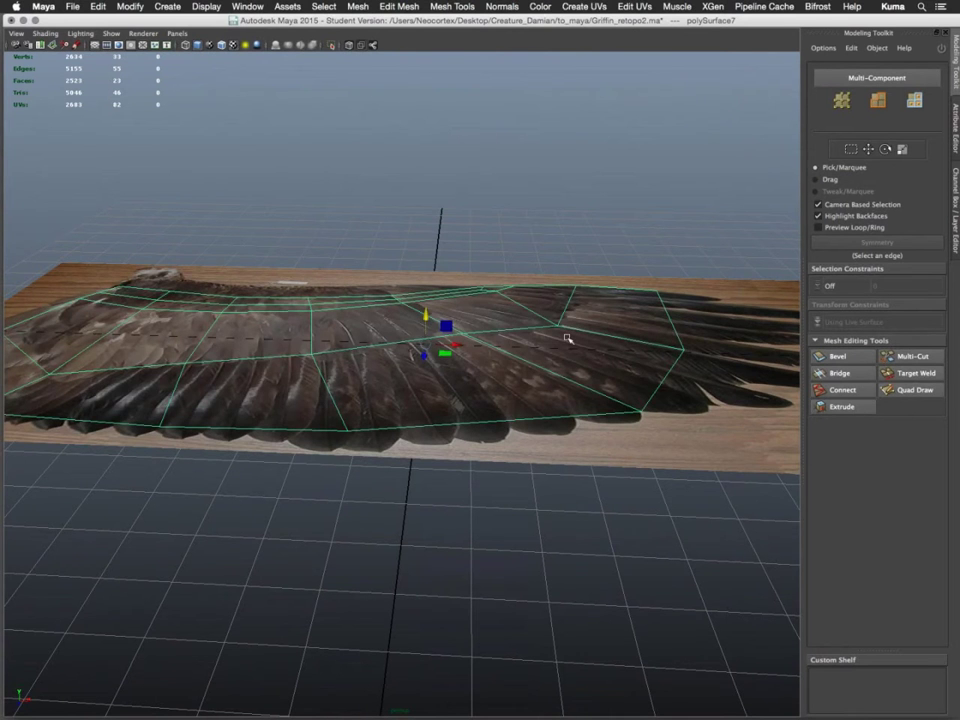
Turn on X-ray shading in the viewport to see the wing photo through the mesh
{"action": "left_click_drag", "start_coordinate": [600, 343], "coordinate": [455, 96], "text": "alt"}
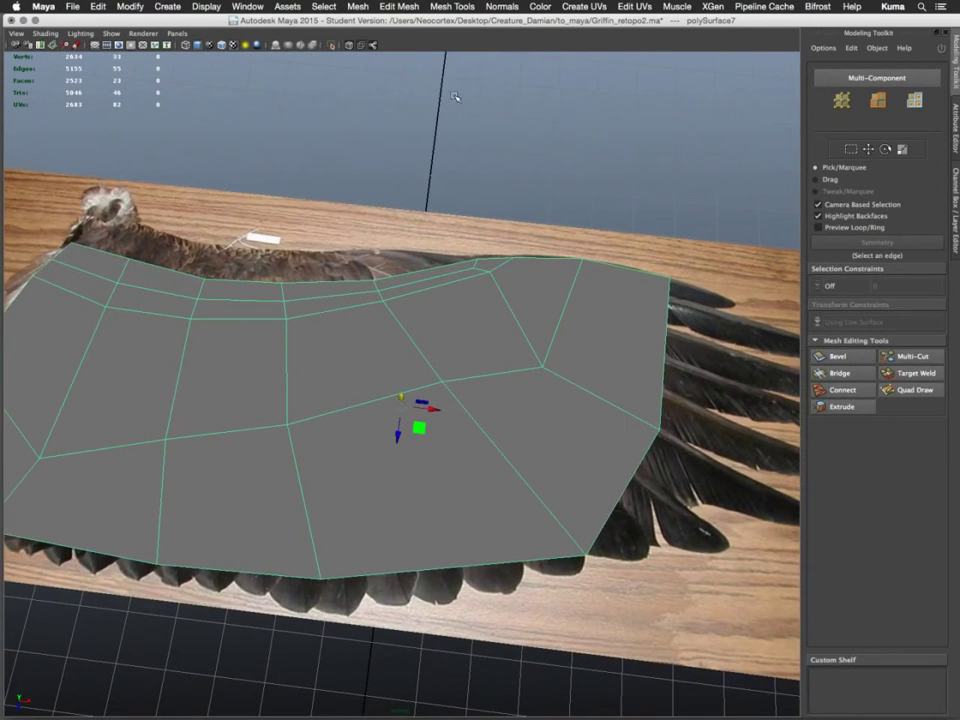
{"action": "left_click", "coordinate": [346, 46]}
{"action": "left_click_drag", "start_coordinate": [360, 231], "coordinate": [433, 406], "text": "alt"}
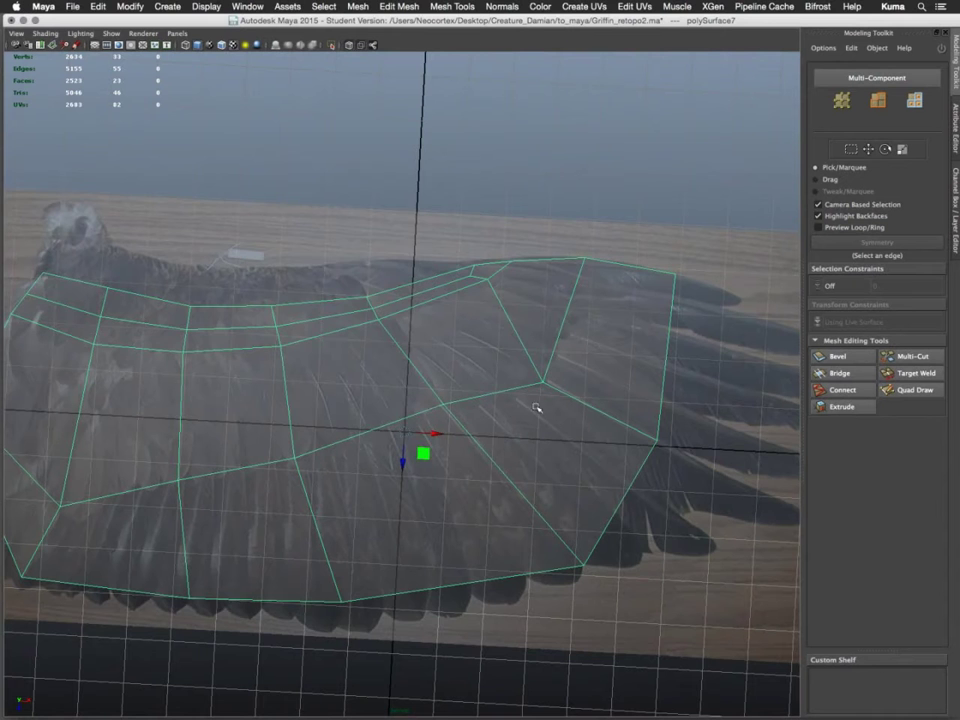
Try to insert three edge loops through the wingtip faces and along the leading edge
{"action": "left_click_drag", "start_coordinate": [538, 407], "coordinate": [242, 411], "text": "alt"}
{"action": "right_click_drag", "start_coordinate": [242, 411], "coordinate": [365, 457], "text": "alt"}
{"action": "left_click_drag", "start_coordinate": [365, 457], "coordinate": [399, 411], "text": "alt"}
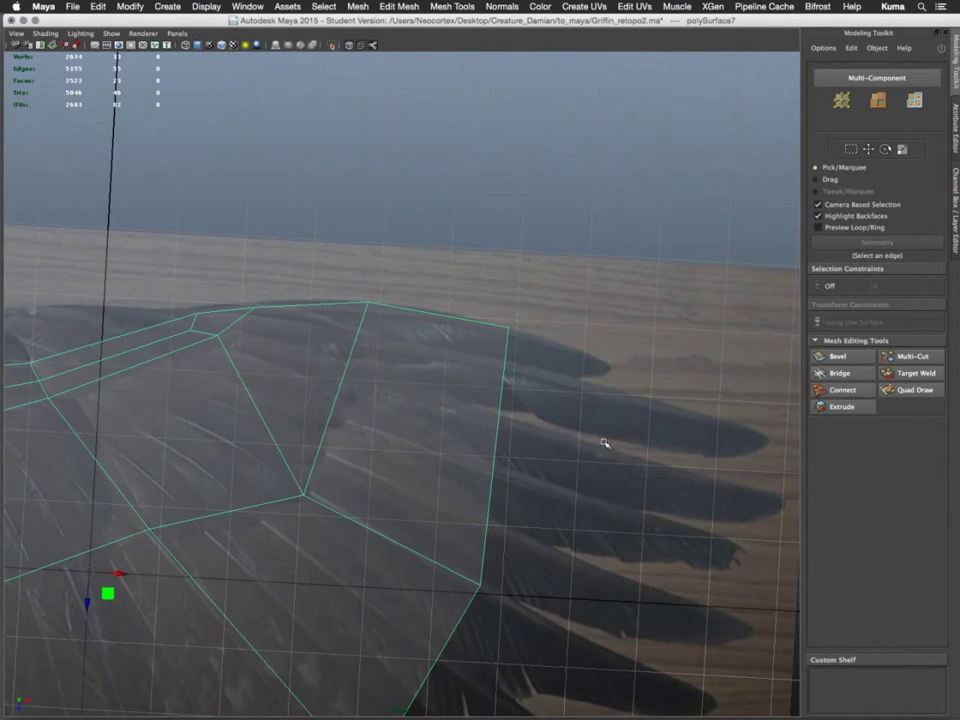
{"action": "mouse_move", "coordinate": [604, 443]}
{"action": "left_mouse_down", "text": "alt"}
{"action": "mouse_move", "coordinate": [572, 349]}
{"action": "mouse_move", "coordinate": [598, 456]}
{"action": "left_mouse_up", "text": "alt"}
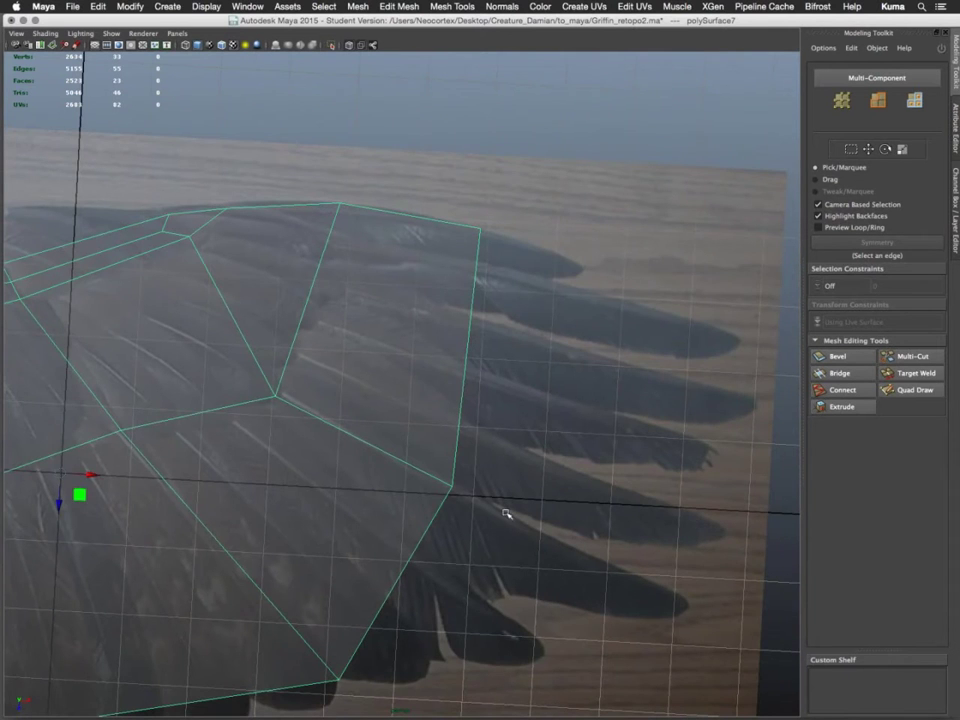
{"action": "left_click_drag", "start_coordinate": [521, 512], "coordinate": [441, 435], "text": "alt"}
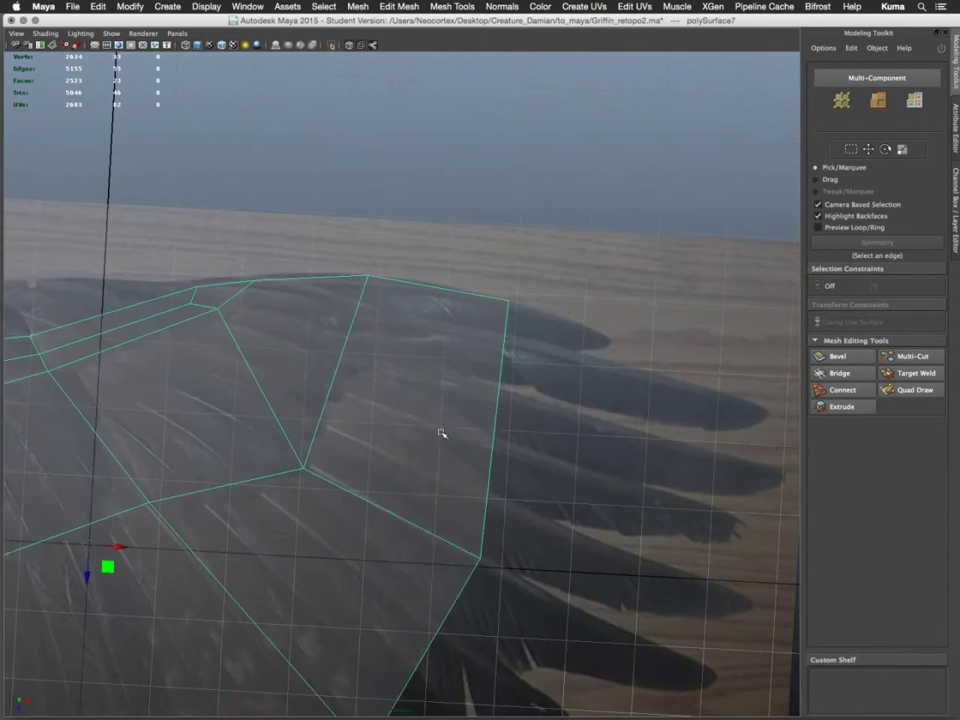
{"action": "right_click_drag", "start_coordinate": [441, 430], "coordinate": [388, 436], "text": "shift"}
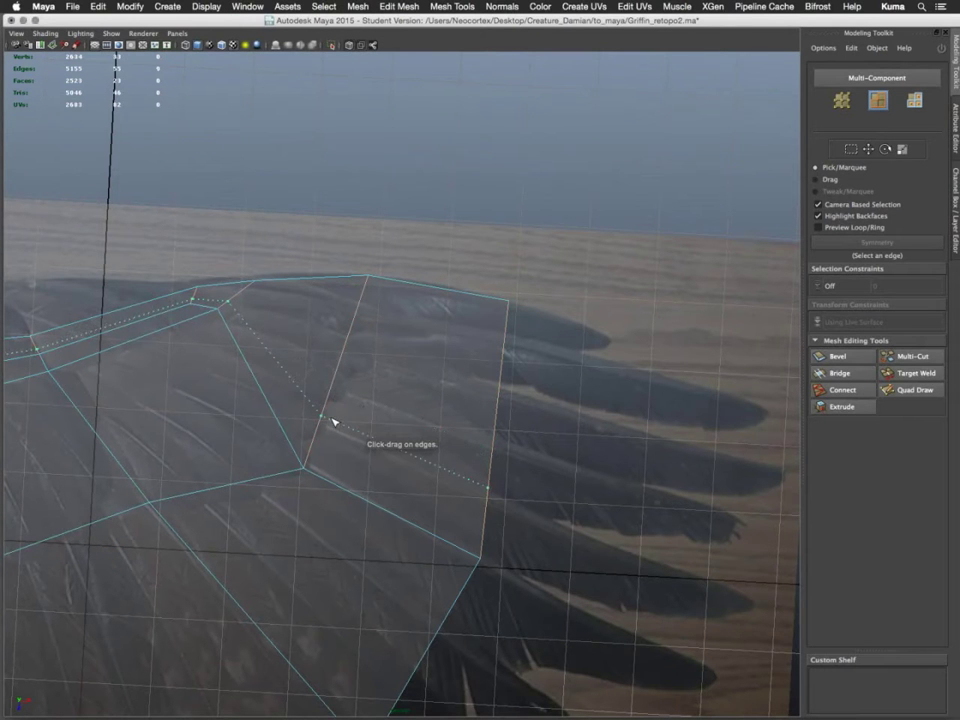
{"action": "left_click", "coordinate": [334, 410]}
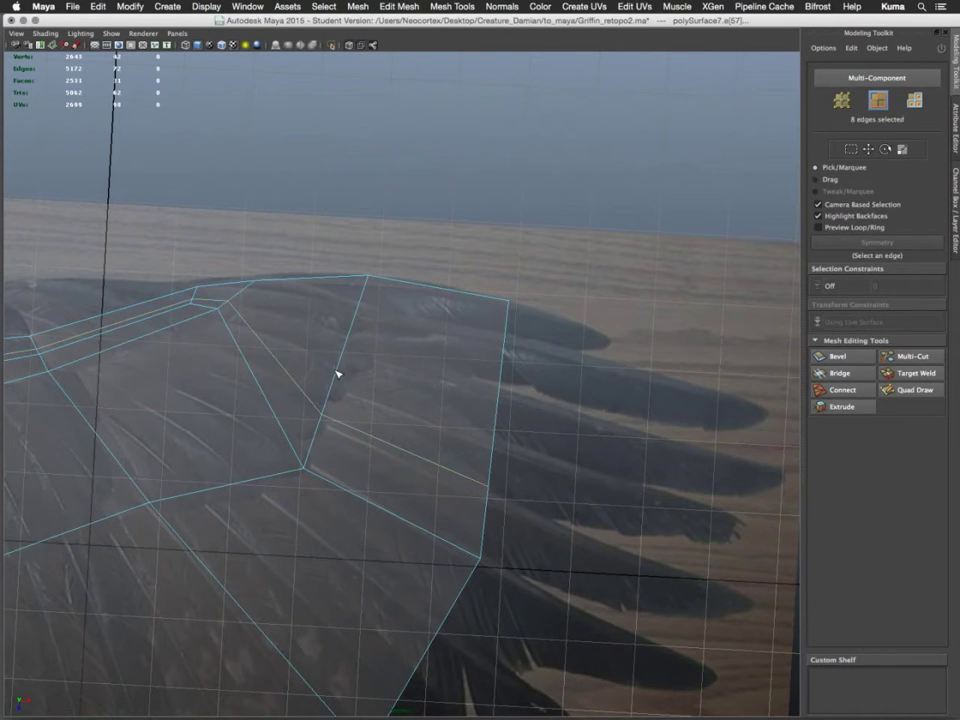
{"action": "left_click", "coordinate": [338, 381]}
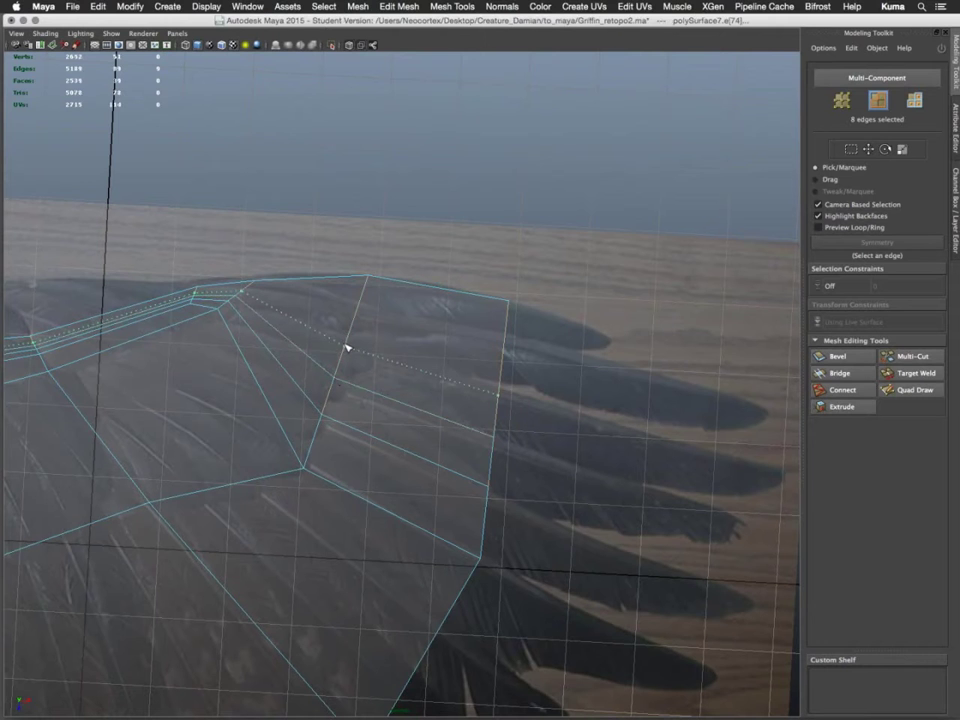
{"action": "left_click", "coordinate": [348, 347]}
Undo the three edge loops just inserted through the wingtip
{"action": "left_click_drag", "start_coordinate": [375, 360], "coordinate": [399, 313], "text": "alt"}
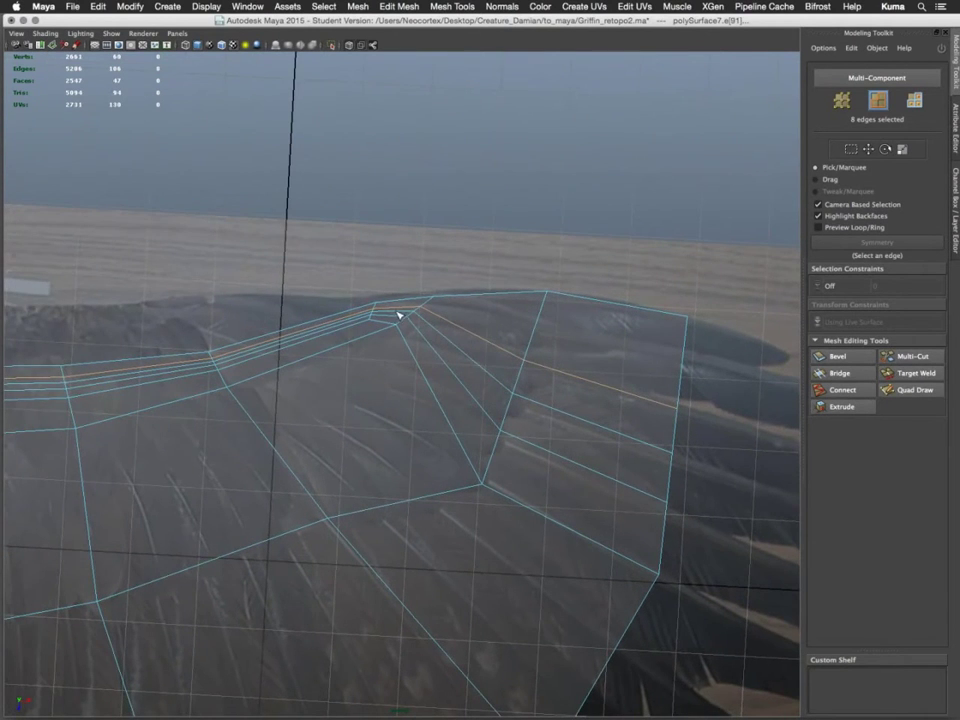
{"action": "key", "text": "ctrl+z"}
{"action": "key", "text": "ctrl+z"}
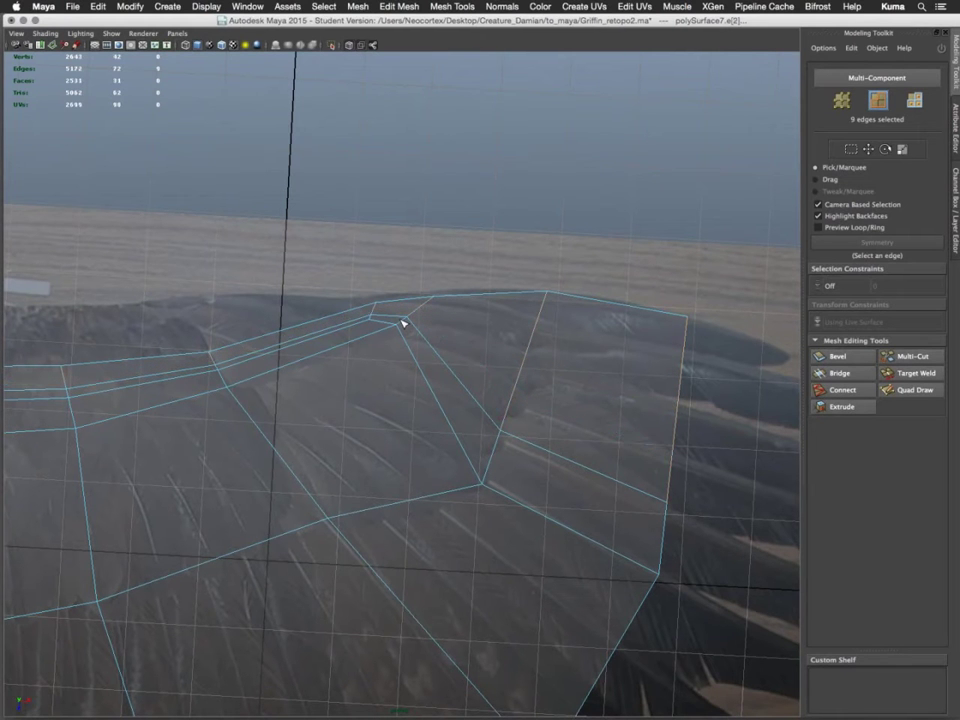
{"action": "key", "text": "ctrl+z"}
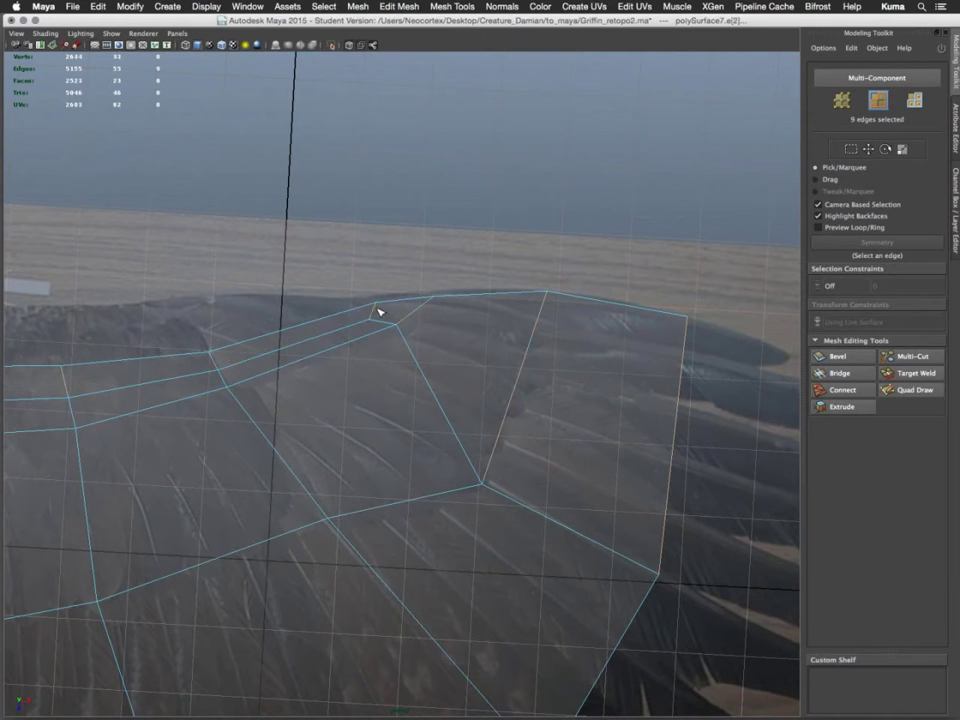
Delete the small leading-edge face beside the wingtip fan, and return the wing mesh to object mode
{"action": "right_click_drag", "start_coordinate": [378, 312], "coordinate": [376, 334]}
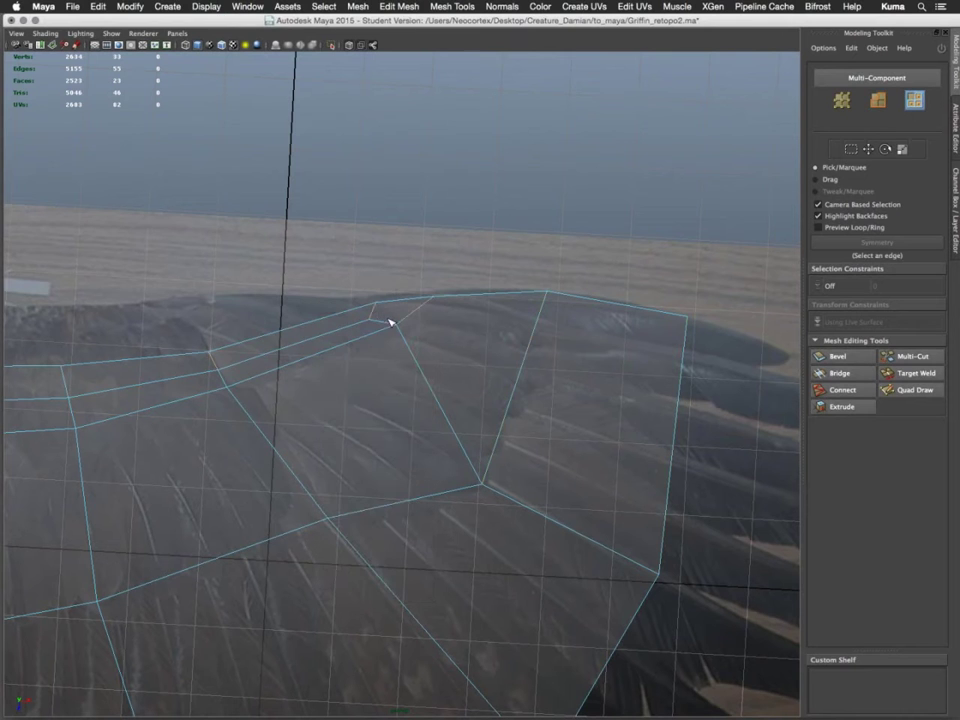
{"action": "left_click", "coordinate": [391, 318]}
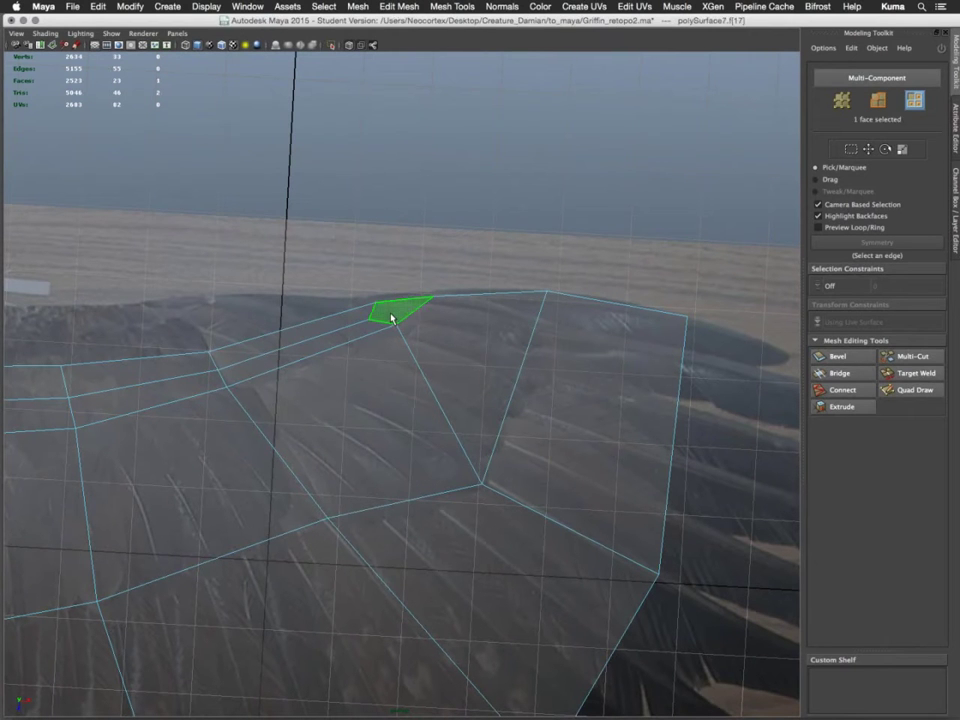
{"action": "key", "text": "Delete"}
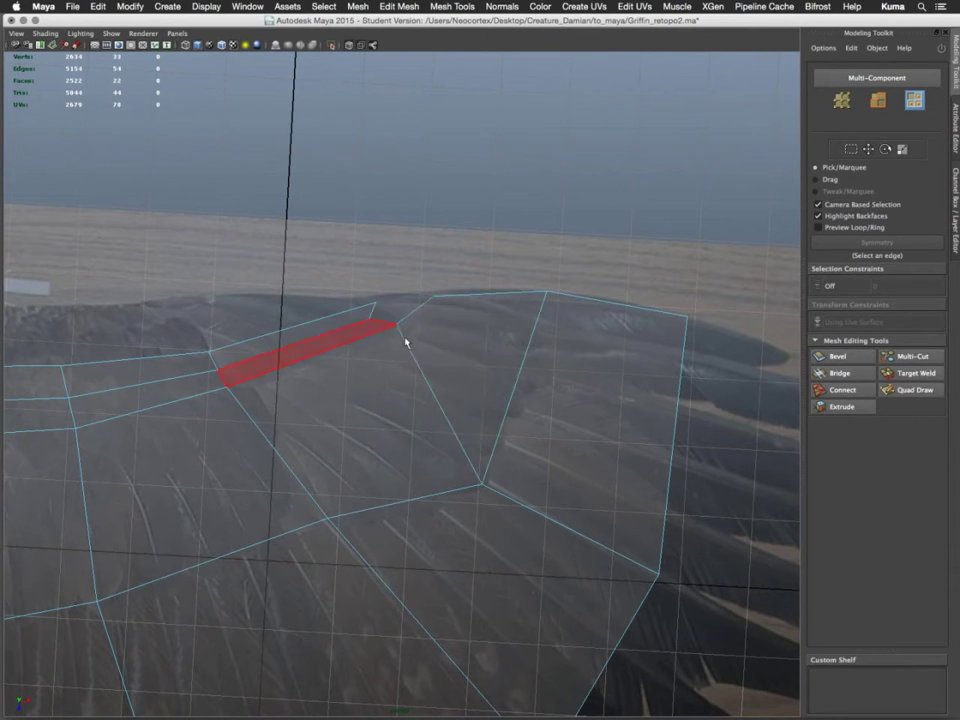
{"action": "left_click_drag", "start_coordinate": [380, 347], "coordinate": [431, 357], "text": "alt"}
{"action": "right_click_drag", "start_coordinate": [431, 357], "coordinate": [443, 347]}
{"action": "left_click", "coordinate": [425, 352]}
Insert four edge loops across the wingtip faces with the Insert Edge Loop tool, spaced to match the primary feathers
{"action": "middle_click_drag", "start_coordinate": [409, 385], "coordinate": [394, 382], "text": "alt"}
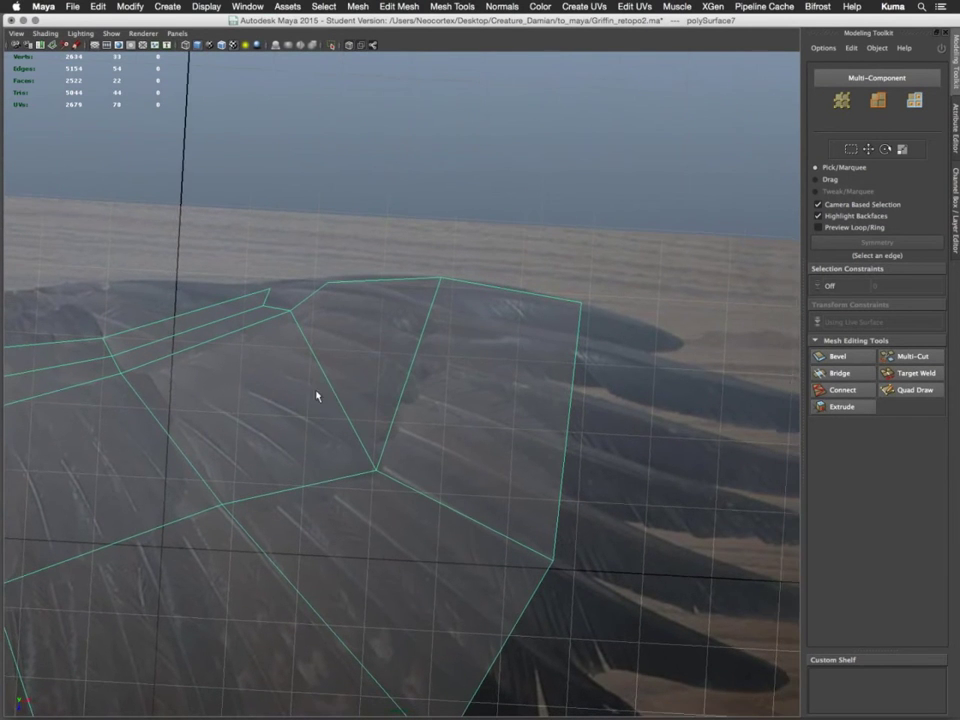
{"action": "middle_click_drag", "start_coordinate": [316, 390], "coordinate": [343, 380], "text": "alt"}
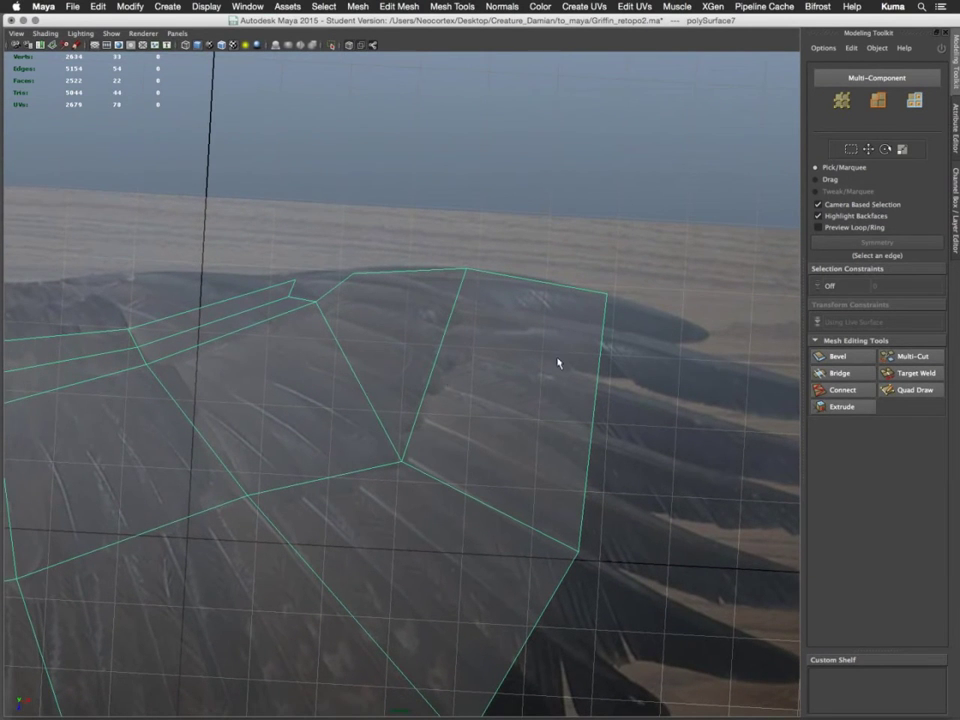
{"action": "key", "text": "g"}
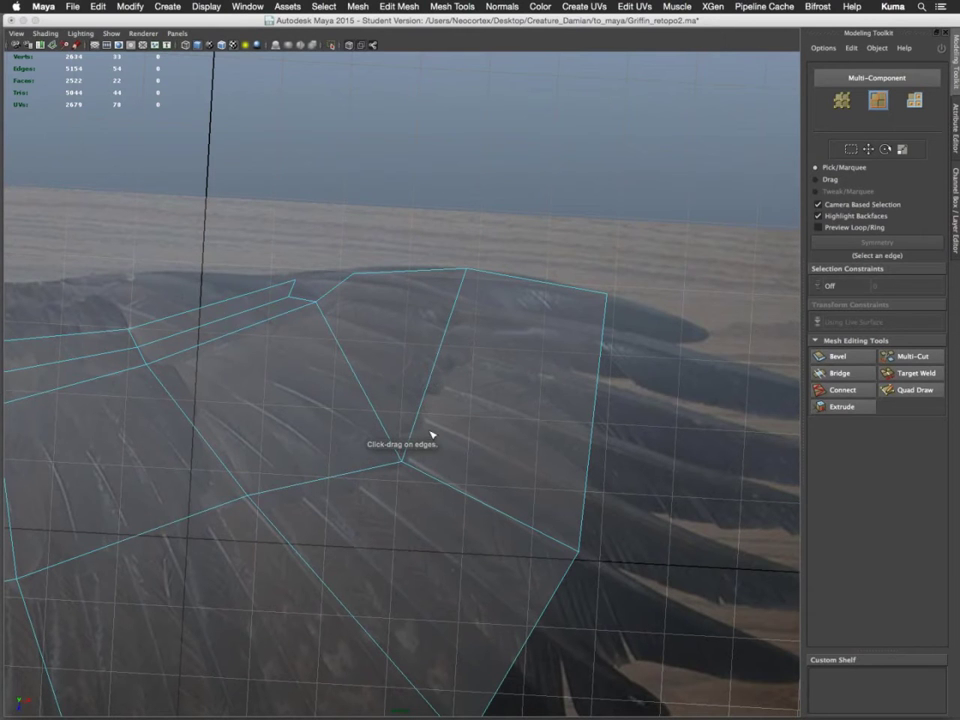
{"action": "left_click", "coordinate": [421, 419]}
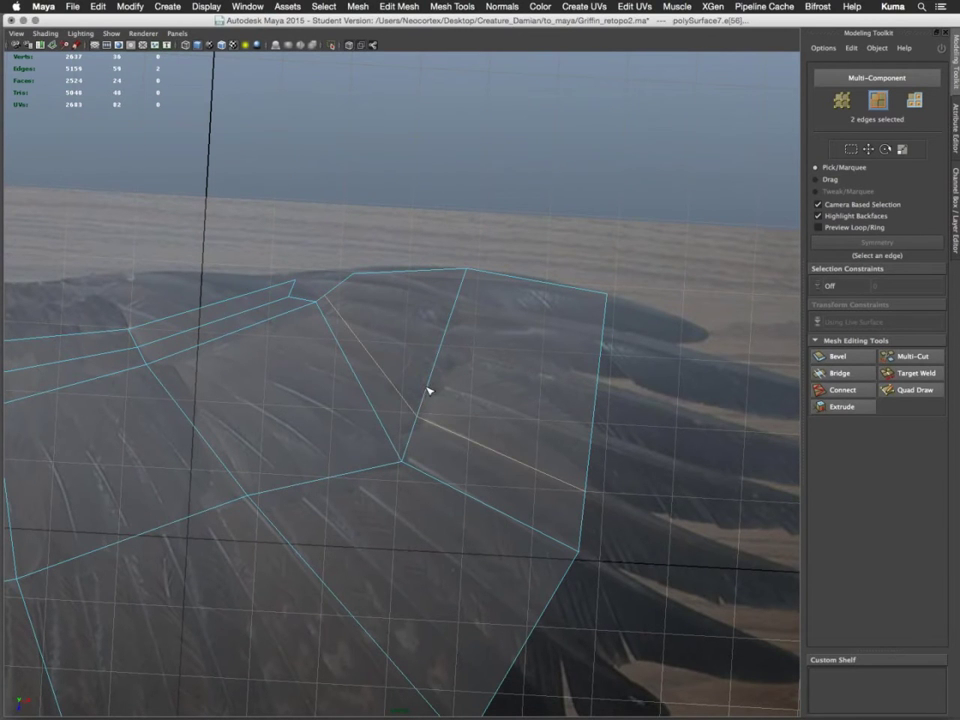
{"action": "left_click", "coordinate": [431, 383]}
{"action": "left_click", "coordinate": [447, 342]}
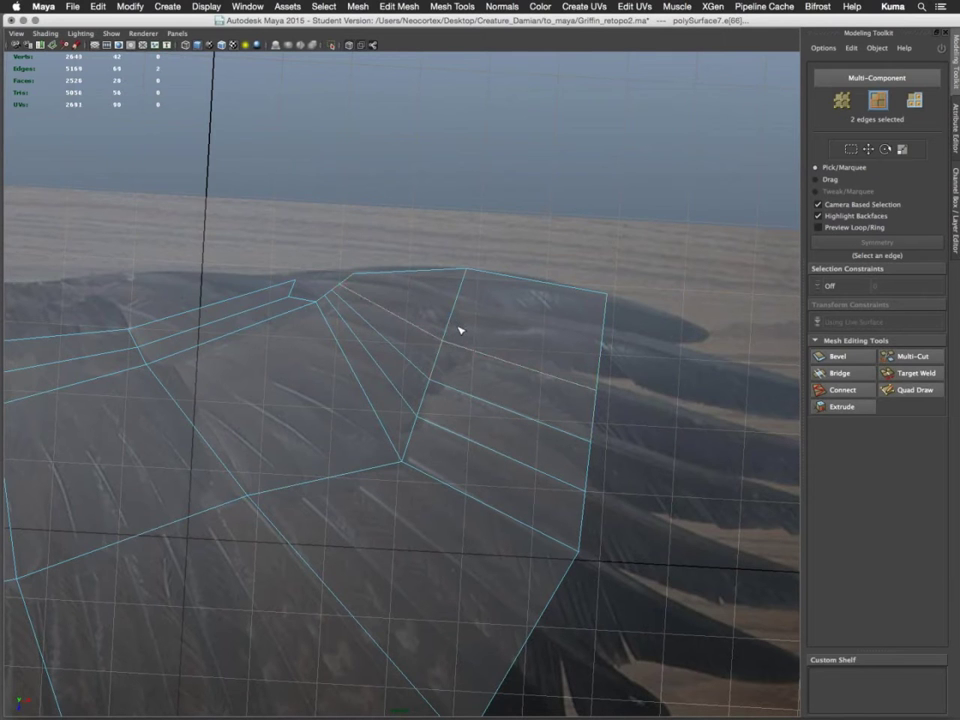
{"action": "middle_click_drag", "start_coordinate": [459, 330], "coordinate": [407, 354], "text": "alt"}
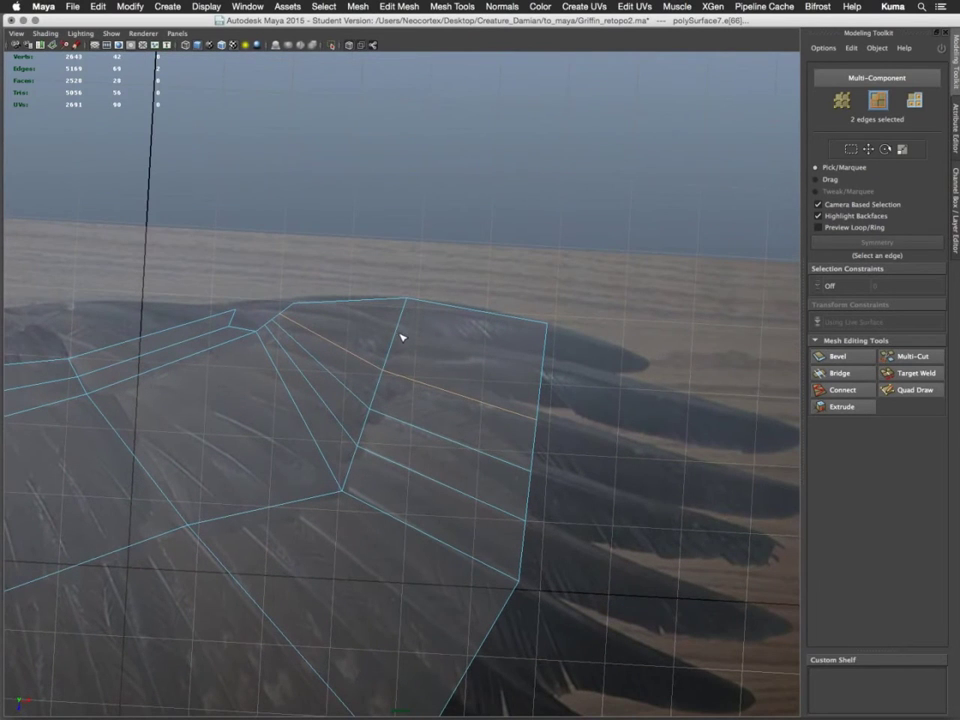
{"action": "left_click", "coordinate": [400, 332]}
Insert two edge loops in the slanted section just below the wingtip, following the direction of the feathers
{"action": "middle_click_drag", "start_coordinate": [448, 484], "coordinate": [485, 443], "text": "alt"}
{"action": "right_click_drag", "start_coordinate": [485, 443], "coordinate": [335, 450], "text": "alt"}
{"action": "middle_click_drag", "start_coordinate": [341, 417], "coordinate": [367, 394], "text": "alt"}
{"action": "right_click_drag", "start_coordinate": [367, 394], "coordinate": [449, 522], "text": "alt"}
{"action": "middle_click_drag", "start_coordinate": [392, 484], "coordinate": [328, 463], "text": "alt"}
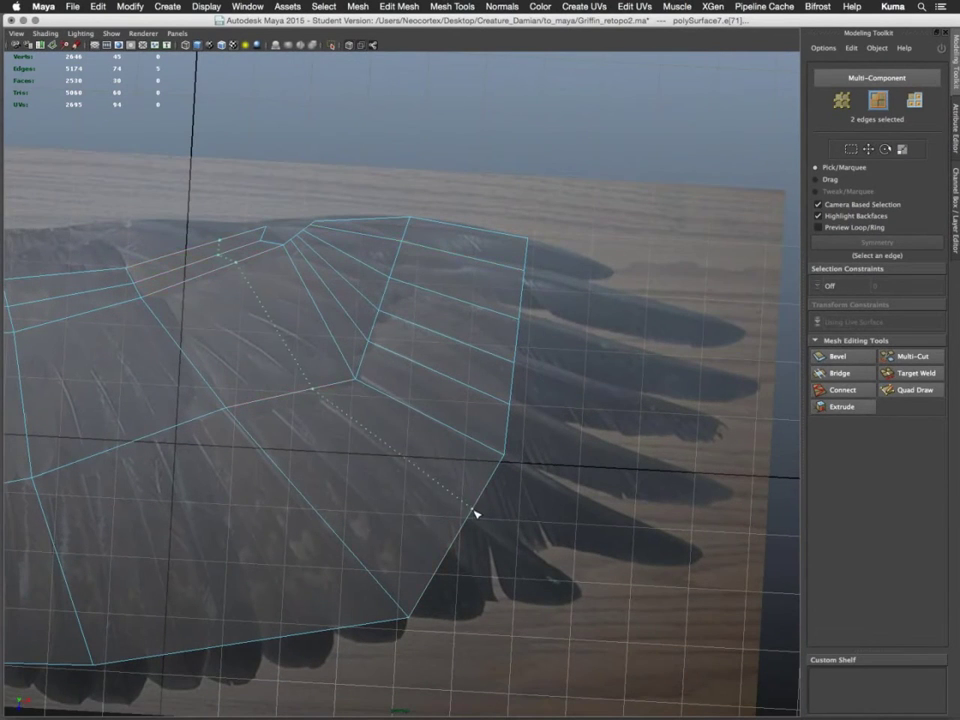
{"action": "left_click", "coordinate": [475, 512]}
{"action": "key", "text": "Return"}
{"action": "left_click_drag", "start_coordinate": [451, 548], "coordinate": [453, 546]}
Insert three edge loops in the adjacent wide section toward the wing root, ending between the trailing-edge feathers
{"action": "middle_click_drag", "start_coordinate": [430, 542], "coordinate": [543, 492], "text": "alt"}
{"action": "middle_click_drag", "start_coordinate": [501, 545], "coordinate": [516, 555], "text": "alt"}
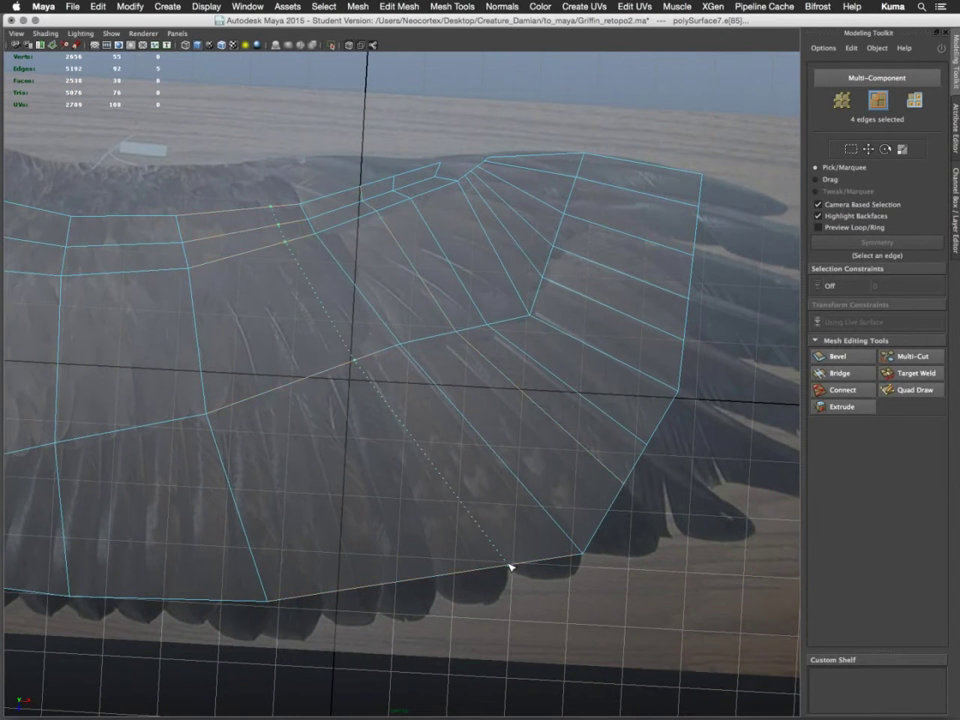
{"action": "left_click", "coordinate": [512, 566]}
{"action": "left_click", "coordinate": [438, 578]}
{"action": "middle_click_drag", "start_coordinate": [433, 579], "coordinate": [413, 560], "text": "alt"}
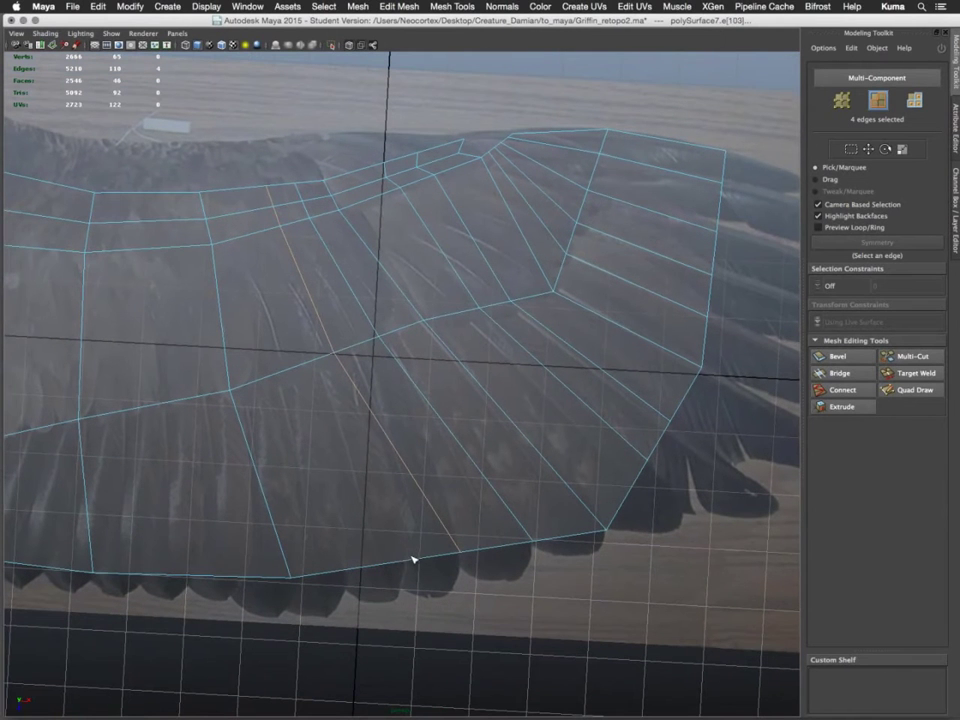
{"action": "left_click", "coordinate": [357, 567]}
Insert two edge loops from leading to trailing edge in the middle section of the wing
{"action": "middle_click_drag", "start_coordinate": [300, 561], "coordinate": [427, 548], "text": "alt"}
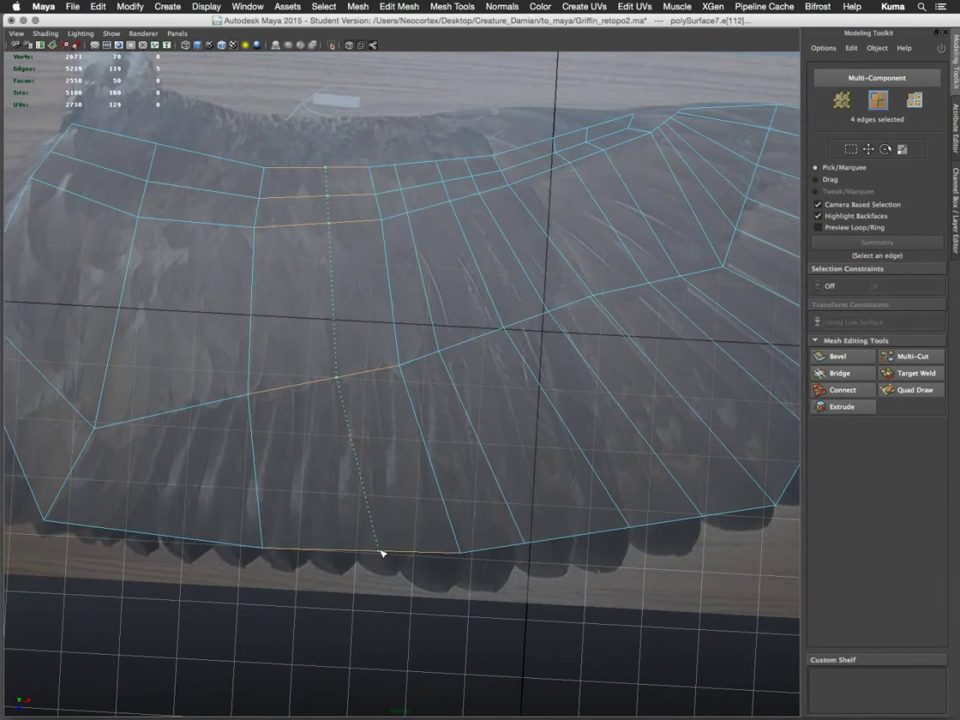
{"action": "left_click", "coordinate": [381, 552]}
{"action": "left_click", "coordinate": [316, 551]}
Insert three edge loops in the section before the wing root and one through the root's end faces
{"action": "middle_click_drag", "start_coordinate": [326, 551], "coordinate": [361, 541], "text": "alt"}
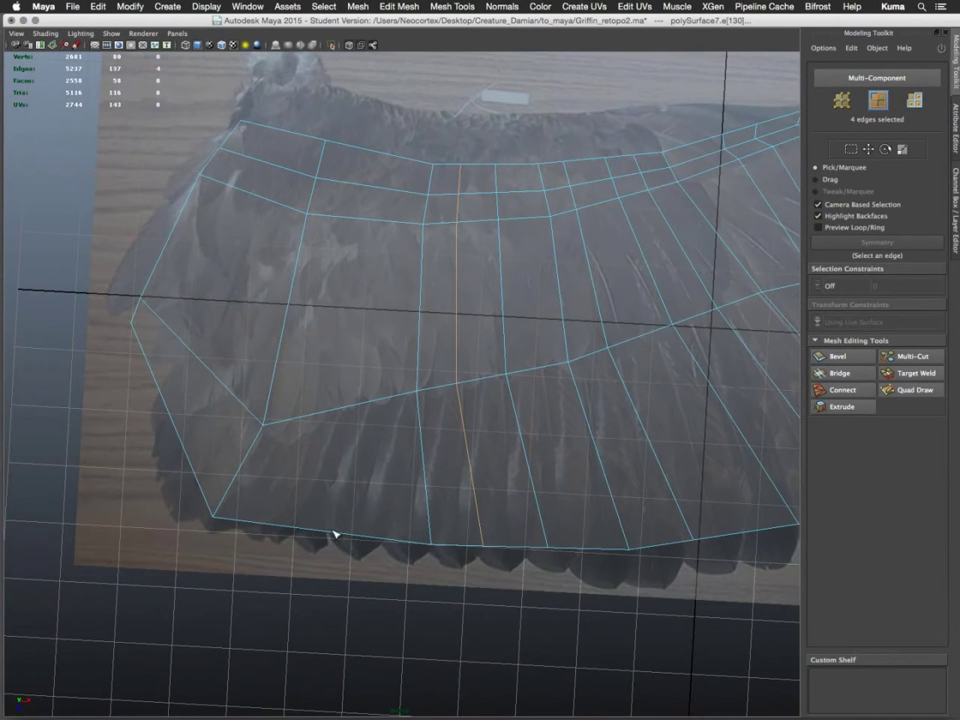
{"action": "left_click", "coordinate": [326, 535]}
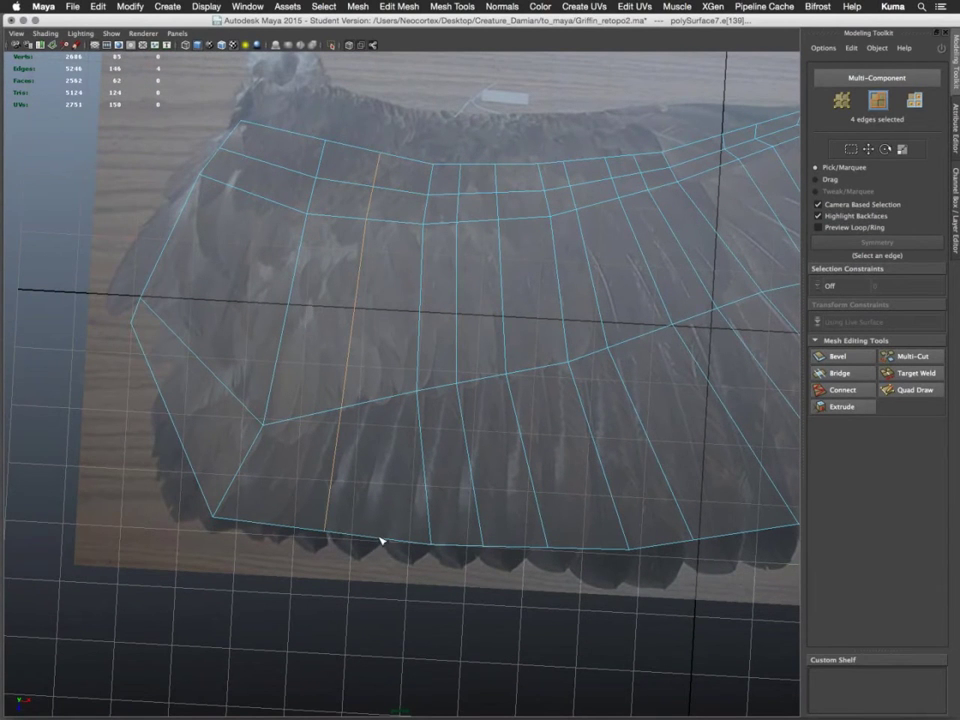
{"action": "left_click", "coordinate": [382, 540]}
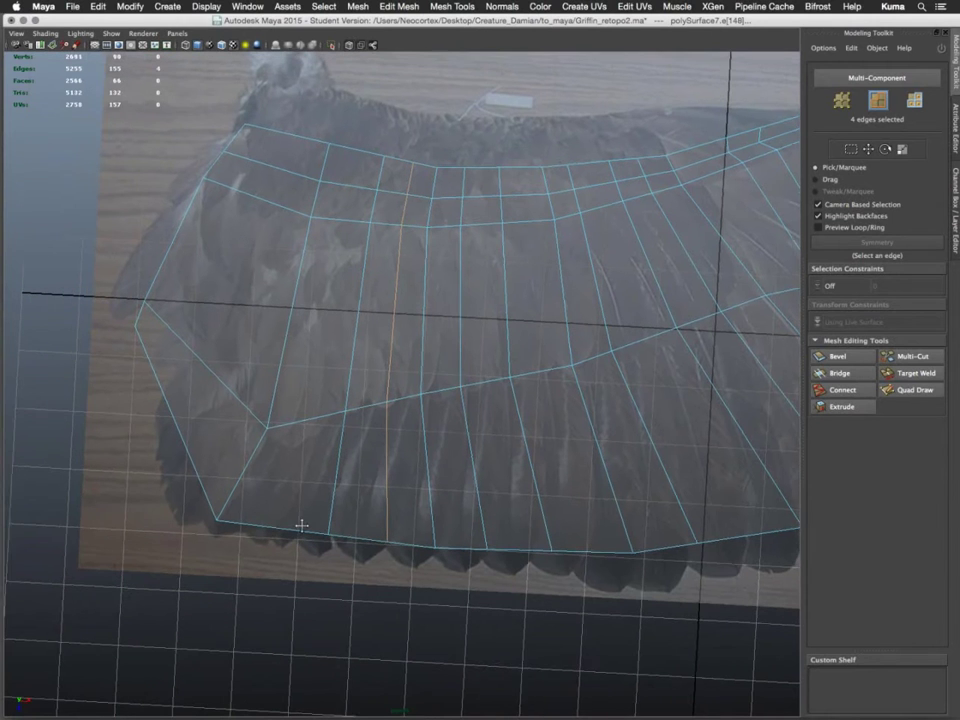
{"action": "middle_click_drag", "start_coordinate": [302, 523], "coordinate": [330, 531], "text": "alt"}
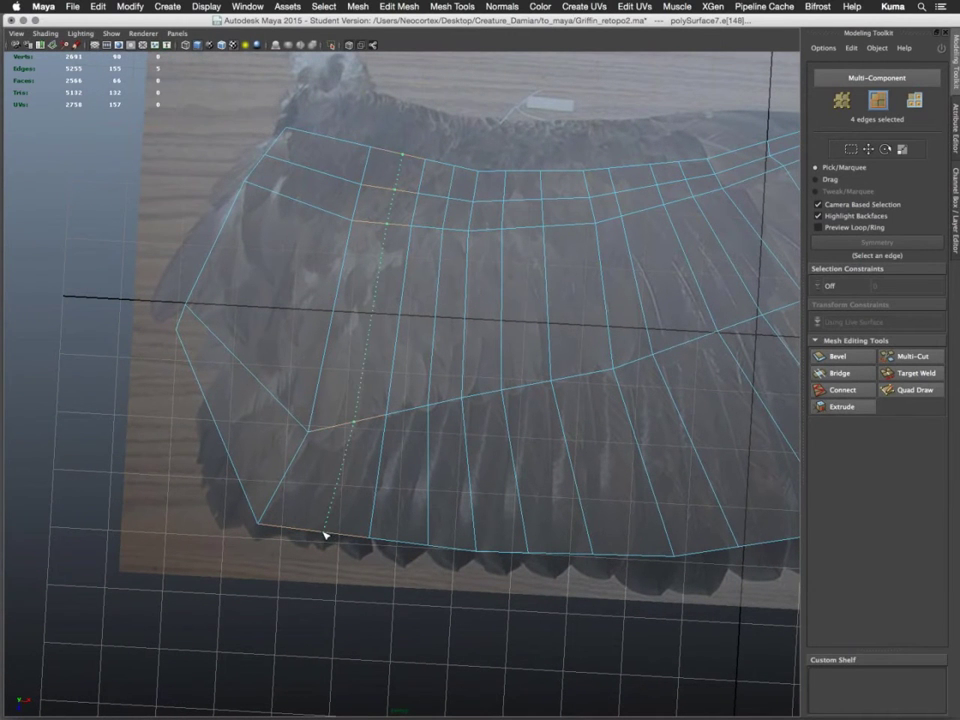
{"action": "left_click", "coordinate": [326, 535]}
{"action": "left_click", "coordinate": [229, 455]}
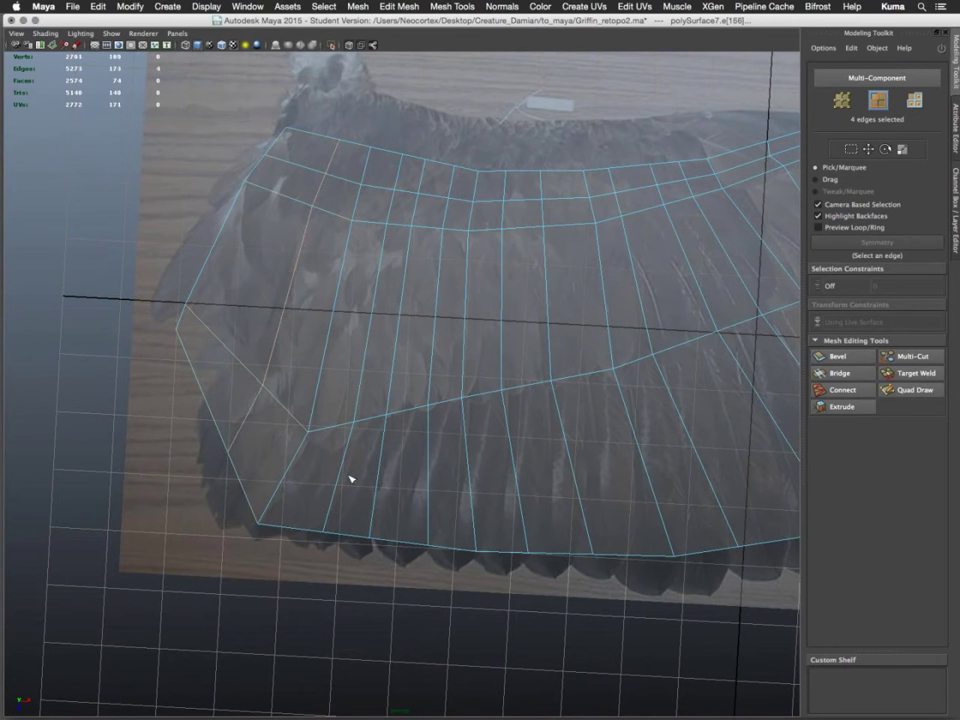
Select four alternating border edges at the wingtip, from the leading-edge feather to the short feather past the corner
{"action": "middle_click_drag", "start_coordinate": [414, 507], "coordinate": [92, 480], "text": "alt"}
{"action": "middle_click_drag", "start_coordinate": [585, 414], "coordinate": [442, 438], "text": "alt"}
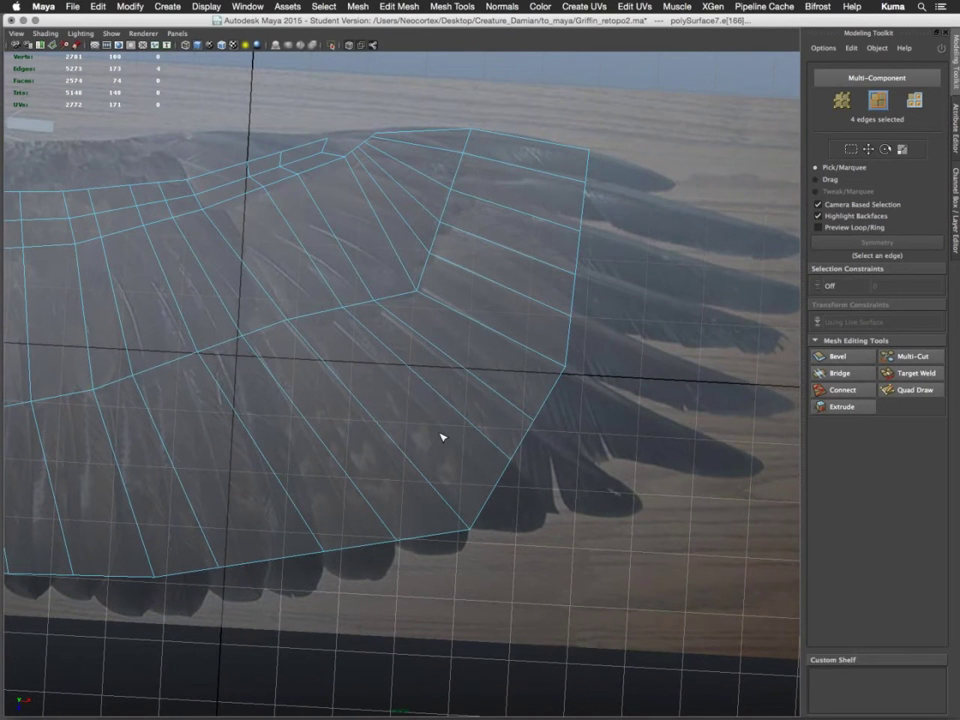
{"action": "left_click_drag", "start_coordinate": [551, 245], "coordinate": [446, 250], "text": "alt"}
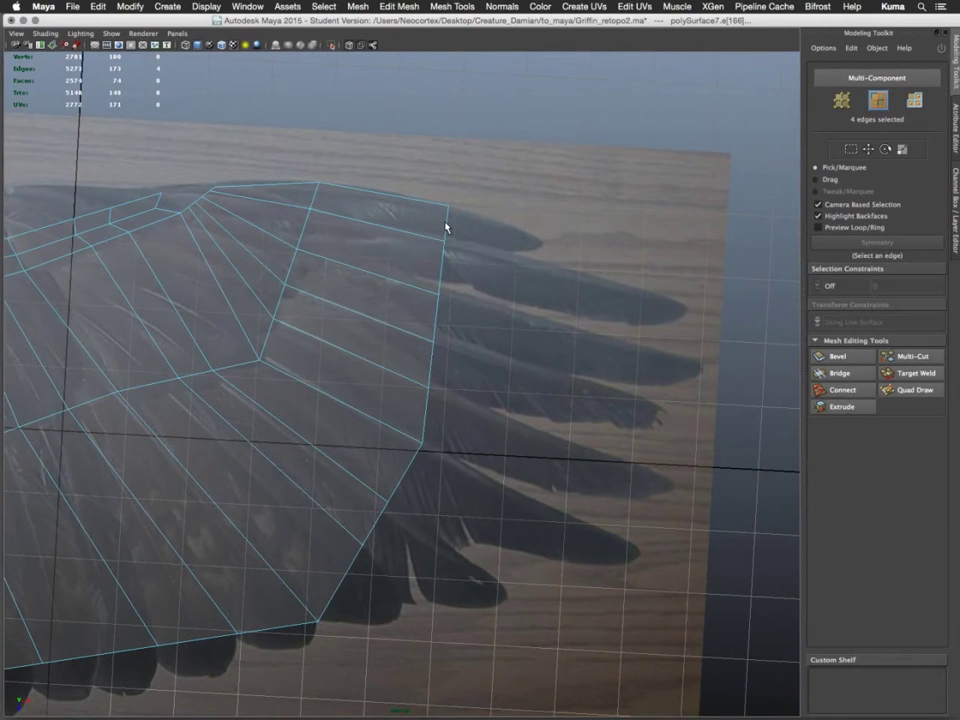
{"action": "right_click_drag", "start_coordinate": [445, 228], "coordinate": [446, 197]}
{"action": "left_click", "coordinate": [444, 228]}
{"action": "left_click", "coordinate": [437, 314], "text": "shift"}
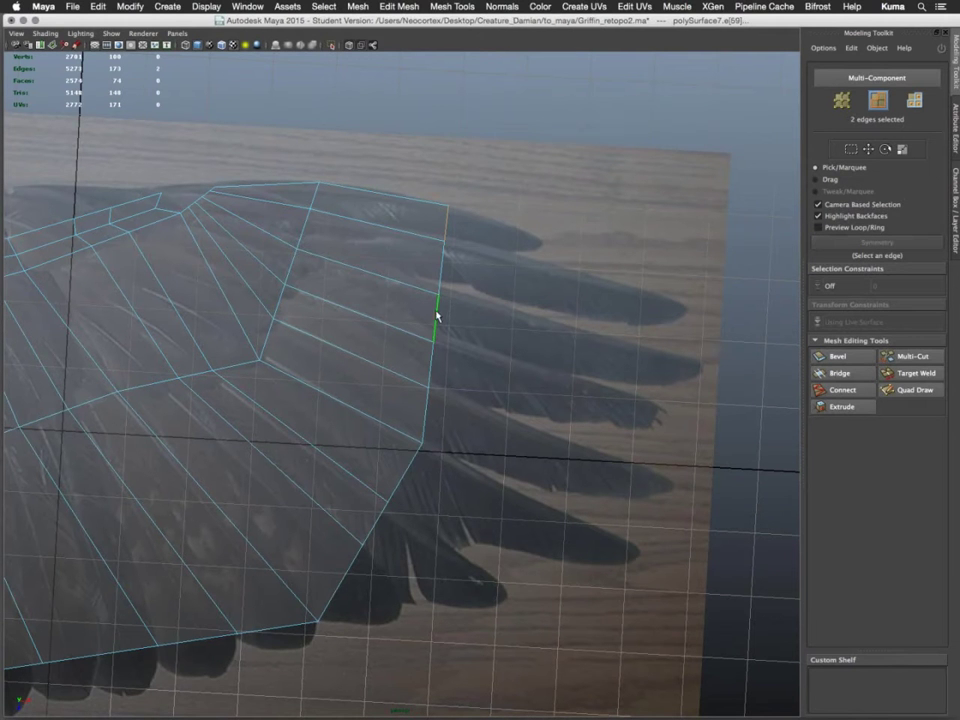
{"action": "left_click", "coordinate": [427, 401], "text": "shift"}
{"action": "middle_click_drag", "start_coordinate": [389, 471], "coordinate": [414, 401], "text": "alt"}
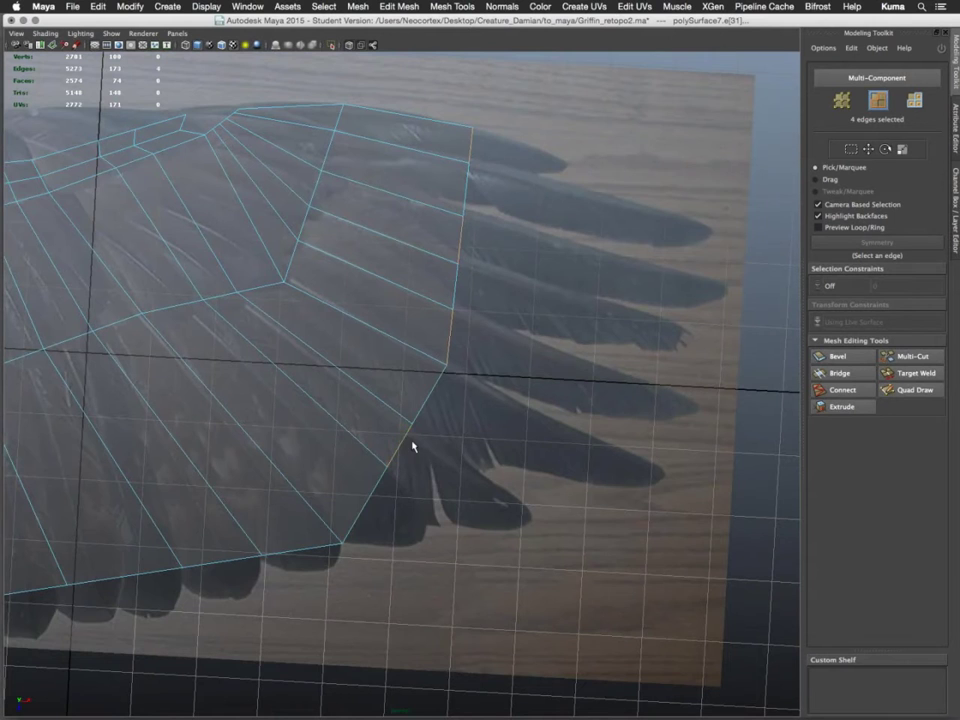
{"action": "middle_click_drag", "start_coordinate": [411, 446], "coordinate": [439, 420], "text": "alt"}
{"action": "left_click", "coordinate": [408, 455], "text": "shift"}
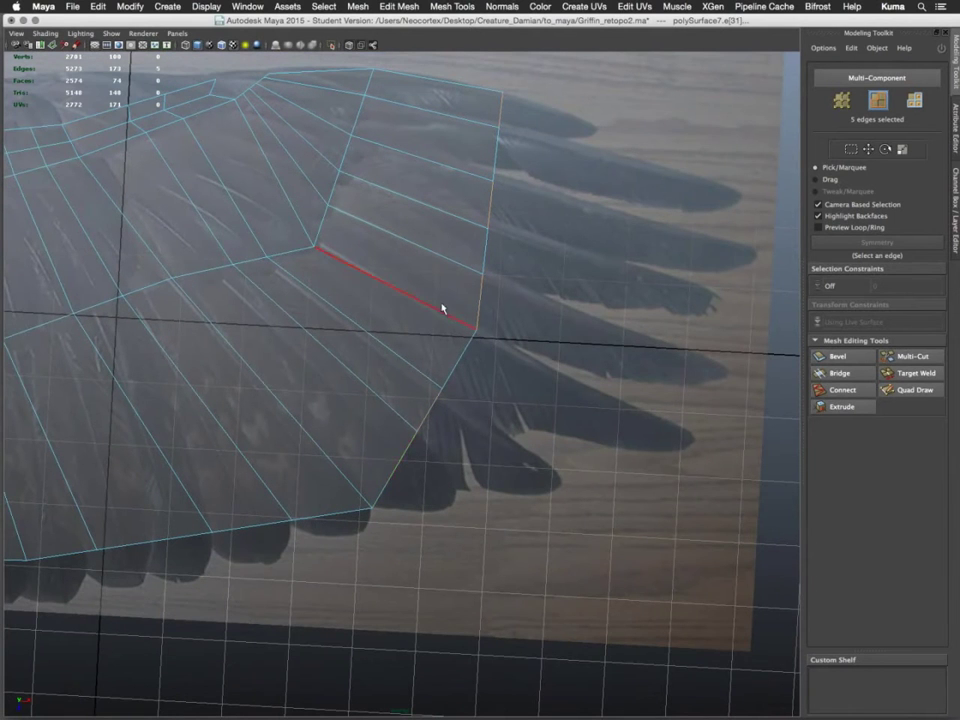
{"action": "middle_click_drag", "start_coordinate": [440, 313], "coordinate": [426, 420], "text": "alt"}
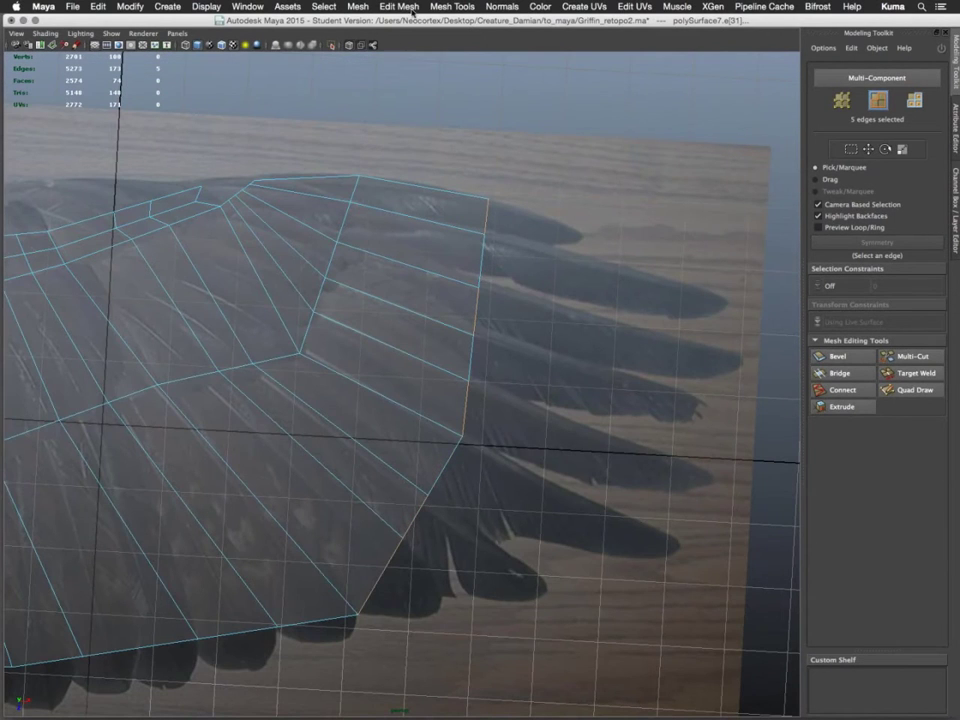
{"action": "key", "text": "space"}
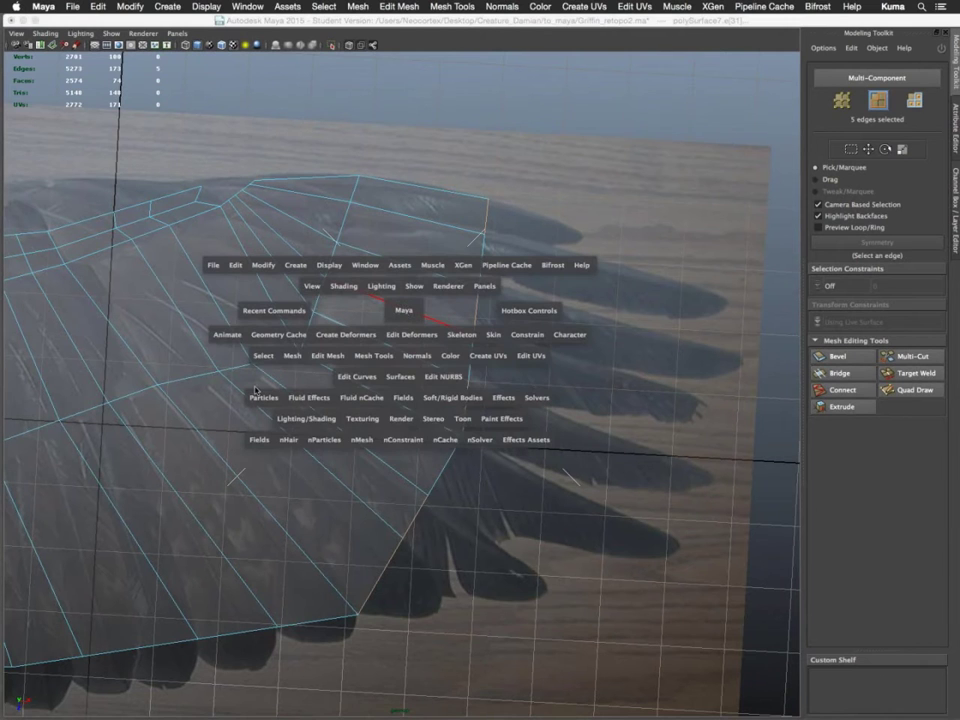
{"action": "left_click", "coordinate": [318, 357]}
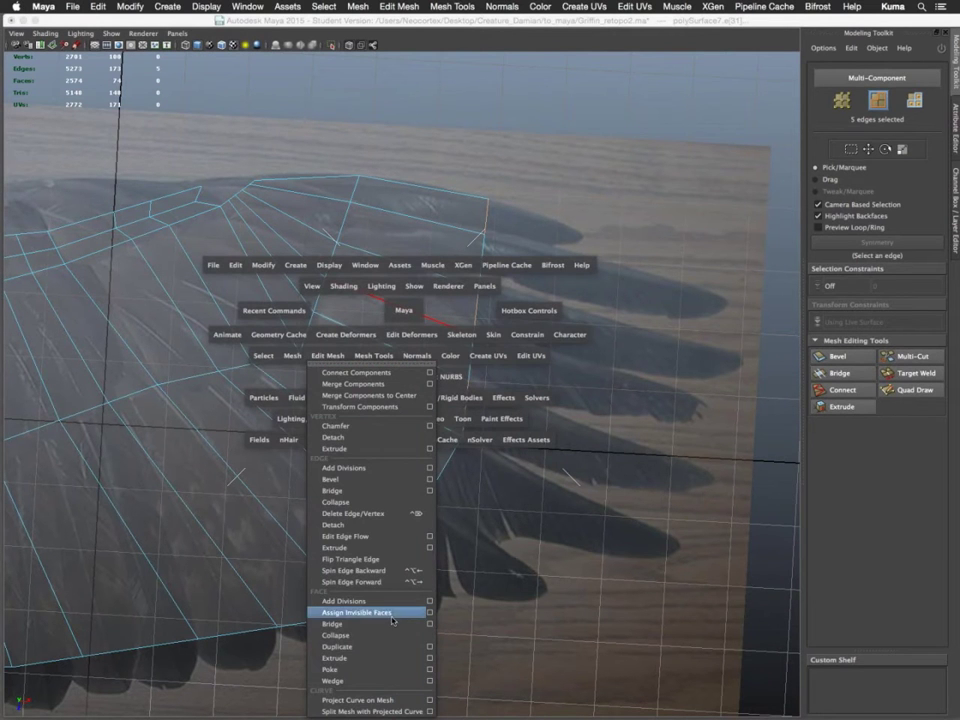
{"action": "left_click", "coordinate": [369, 548]}
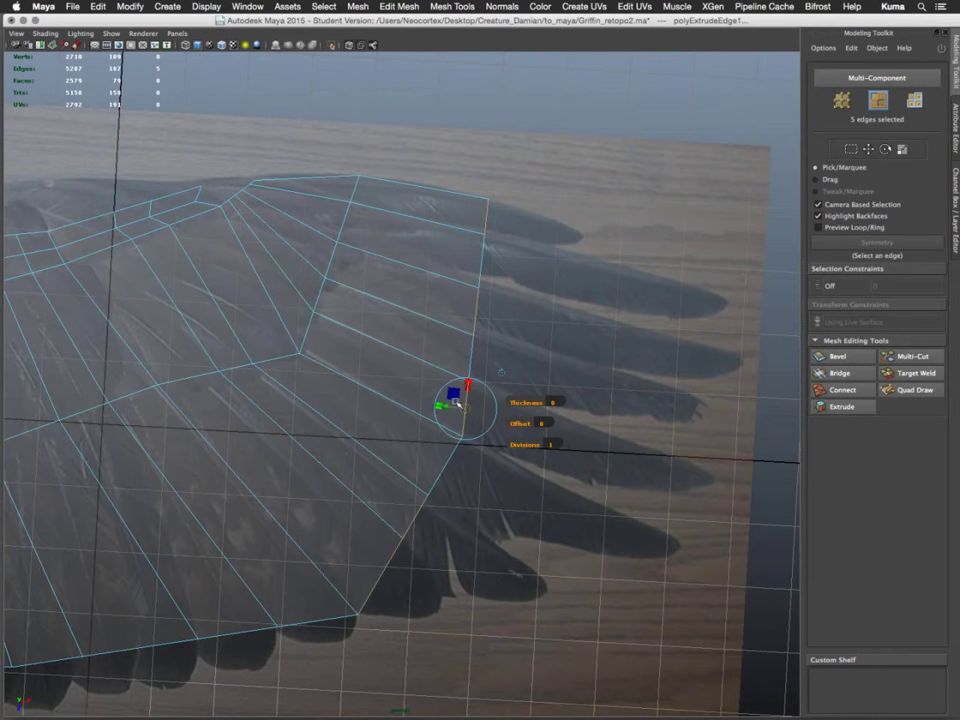
{"action": "left_click_drag", "start_coordinate": [480, 454], "coordinate": [478, 347], "text": "alt"}
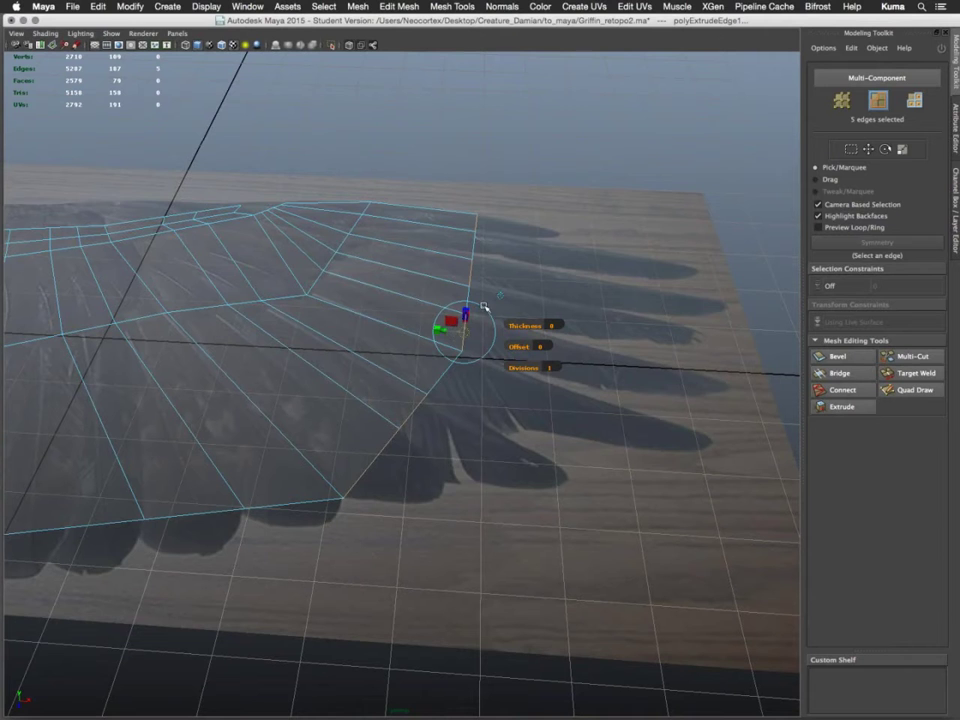
{"action": "left_click_drag", "start_coordinate": [444, 331], "coordinate": [471, 331]}
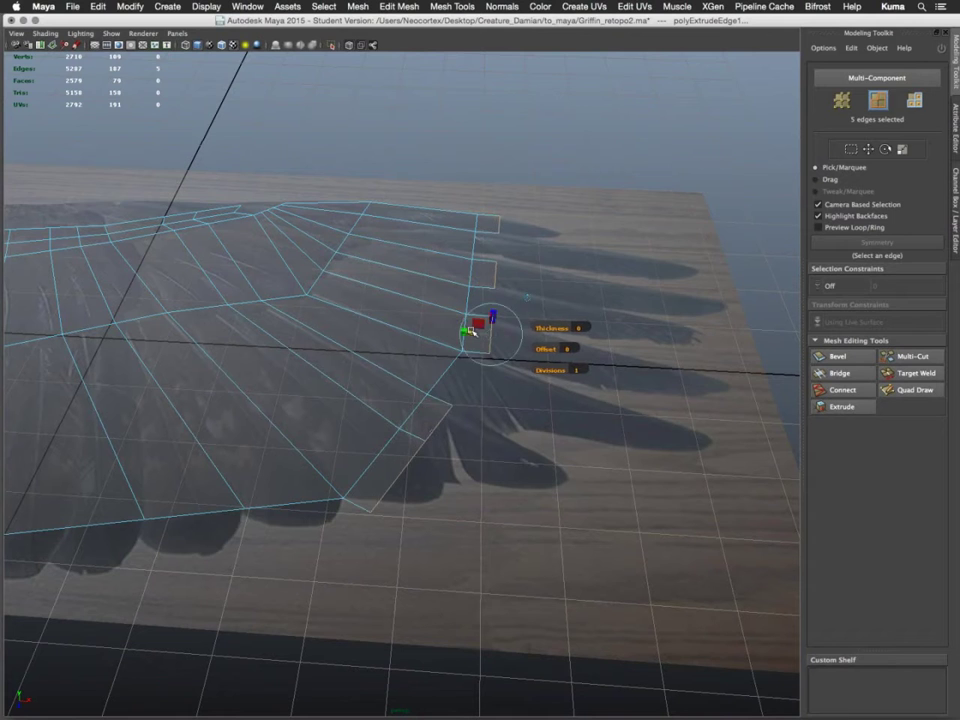
{"action": "key", "text": "super+z"}
{"action": "key", "text": "super+z"}
{"action": "key", "text": "super+z"}
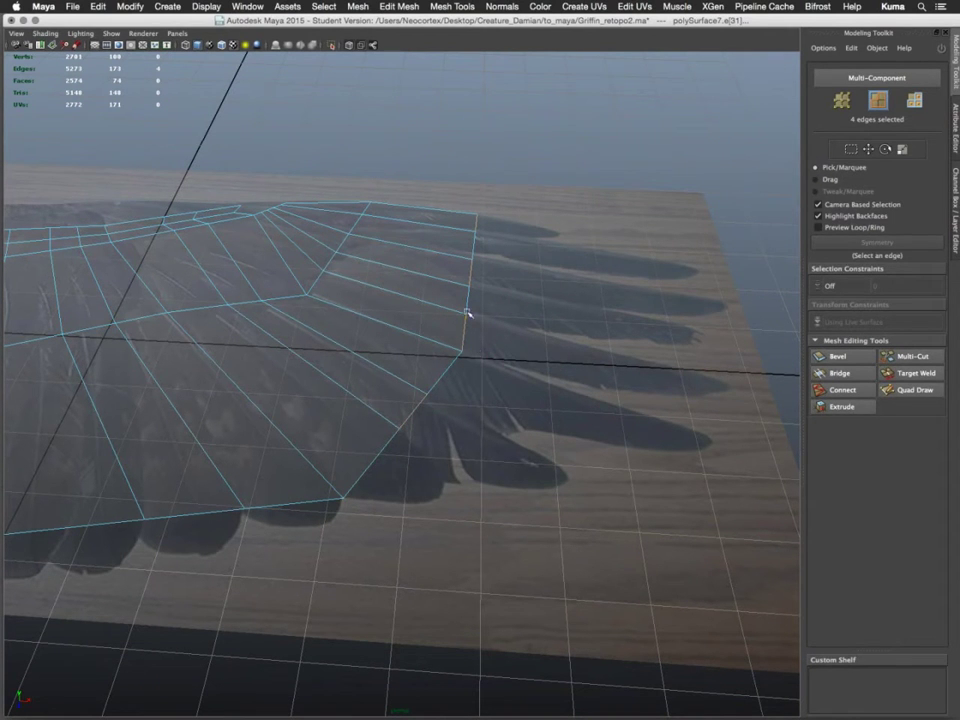
Extrude the four selected wingtip edges outward, then move the leading-edge feather's end edge to its tip and scale it narrower
{"action": "key", "text": "super+e"}
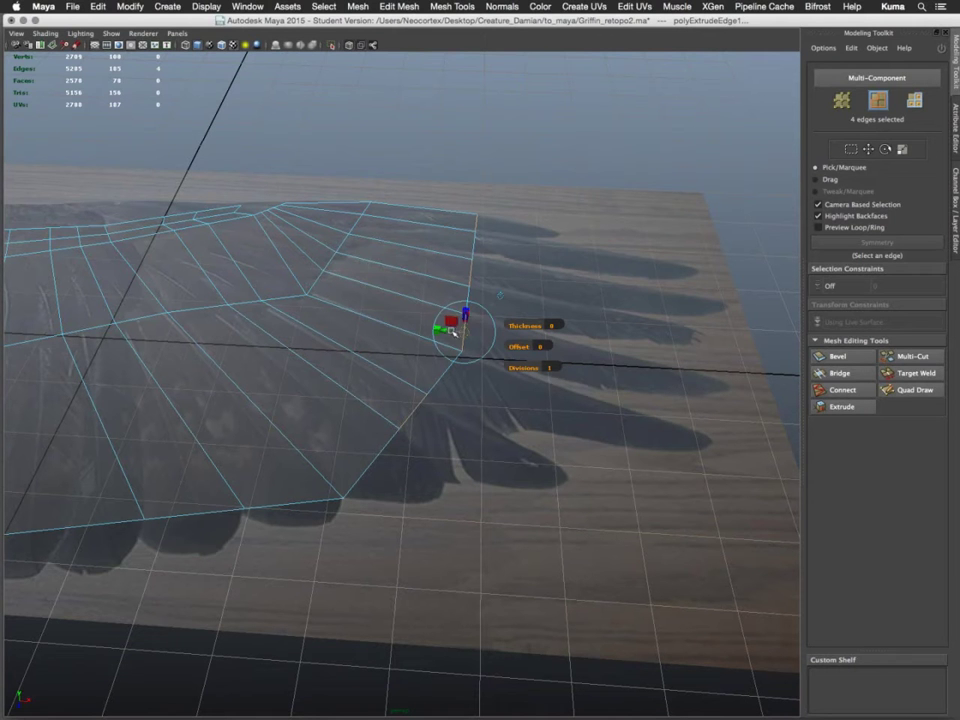
{"action": "left_click_drag", "start_coordinate": [448, 333], "coordinate": [354, 279]}
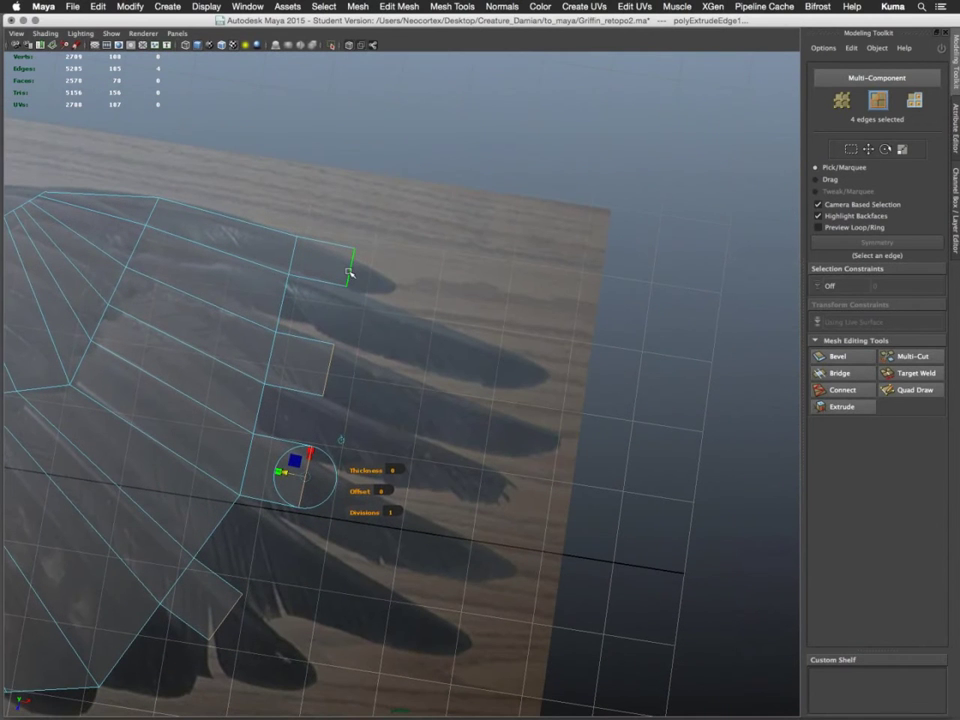
{"action": "left_click", "coordinate": [350, 272]}
{"action": "left_click", "coordinate": [350, 273]}
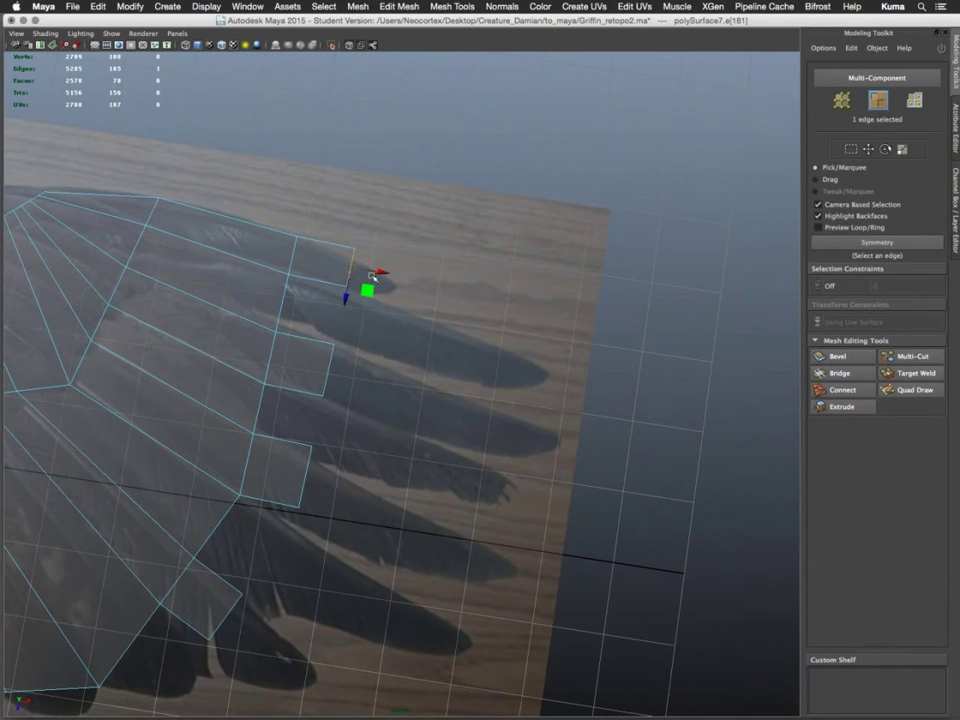
{"action": "left_click_drag", "start_coordinate": [380, 272], "coordinate": [411, 279]}
{"action": "key", "text": "r"}
{"action": "middle_click_drag", "start_coordinate": [495, 287], "coordinate": [486, 291]}
{"action": "key", "text": "w"}
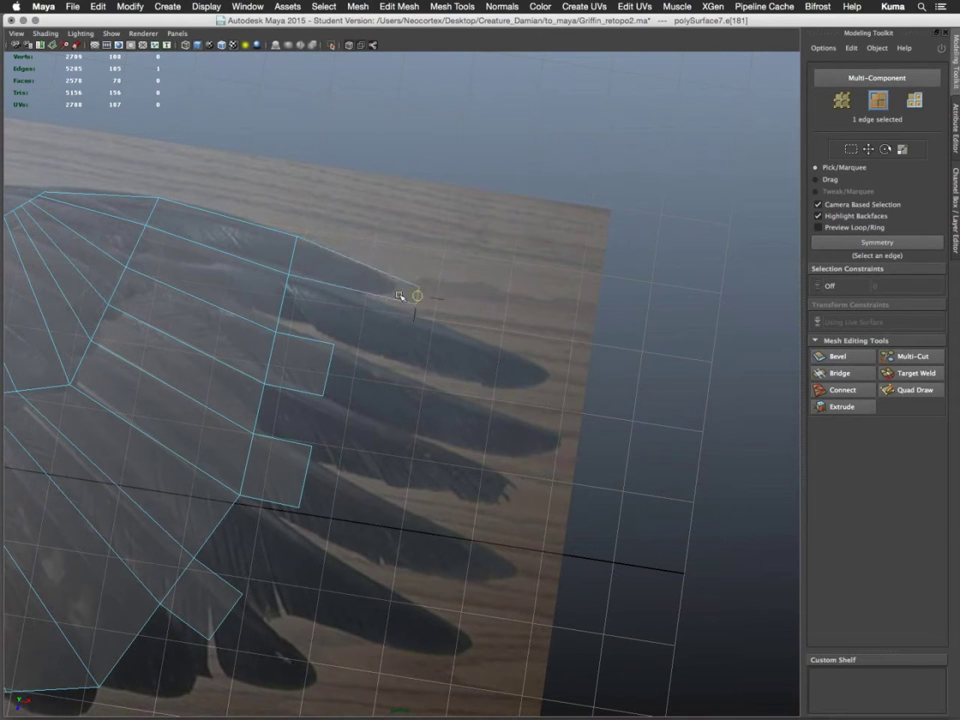
Pull the second extruded piece's end edge out to the tip of its long feather and scale it to the feather's width
{"action": "double_click", "coordinate": [327, 369]}
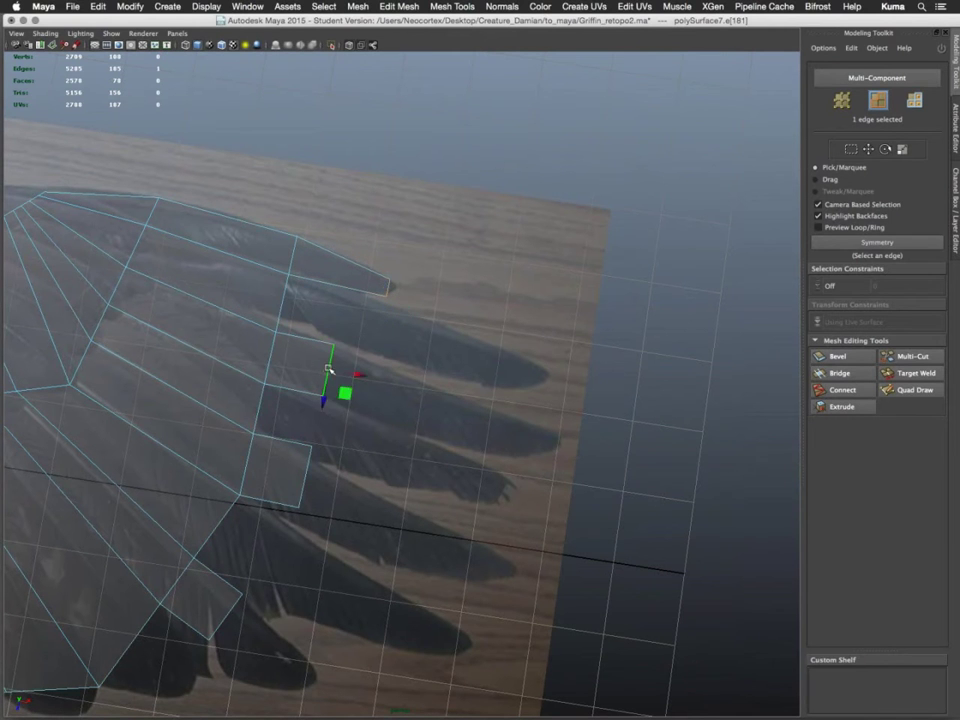
{"action": "left_click", "coordinate": [329, 371]}
{"action": "left_click_drag", "start_coordinate": [332, 381], "coordinate": [544, 443], "text": "shift"}
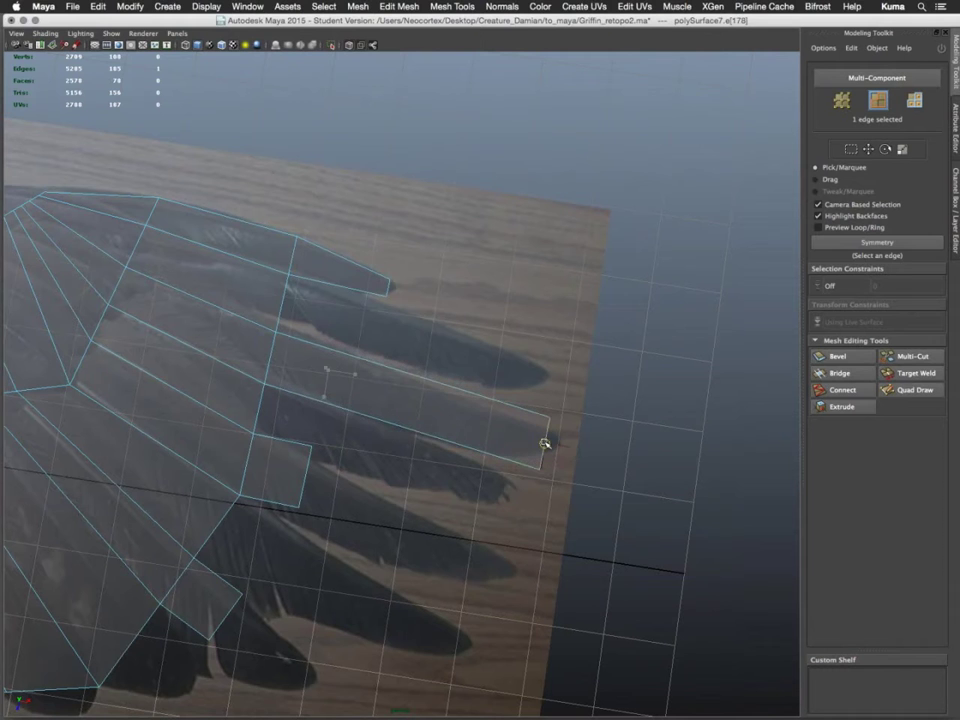
{"action": "middle_click_drag", "start_coordinate": [585, 432], "coordinate": [580, 436]}
{"action": "key", "text": "w"}
{"action": "mouse_move", "coordinate": [575, 446]}
{"action": "left_mouse_down"}
{"action": "mouse_move", "coordinate": [598, 448]}
{"action": "mouse_move", "coordinate": [556, 448]}
{"action": "left_mouse_up"}
{"action": "middle_click_drag", "start_coordinate": [306, 491], "coordinate": [323, 447], "text": "alt"}
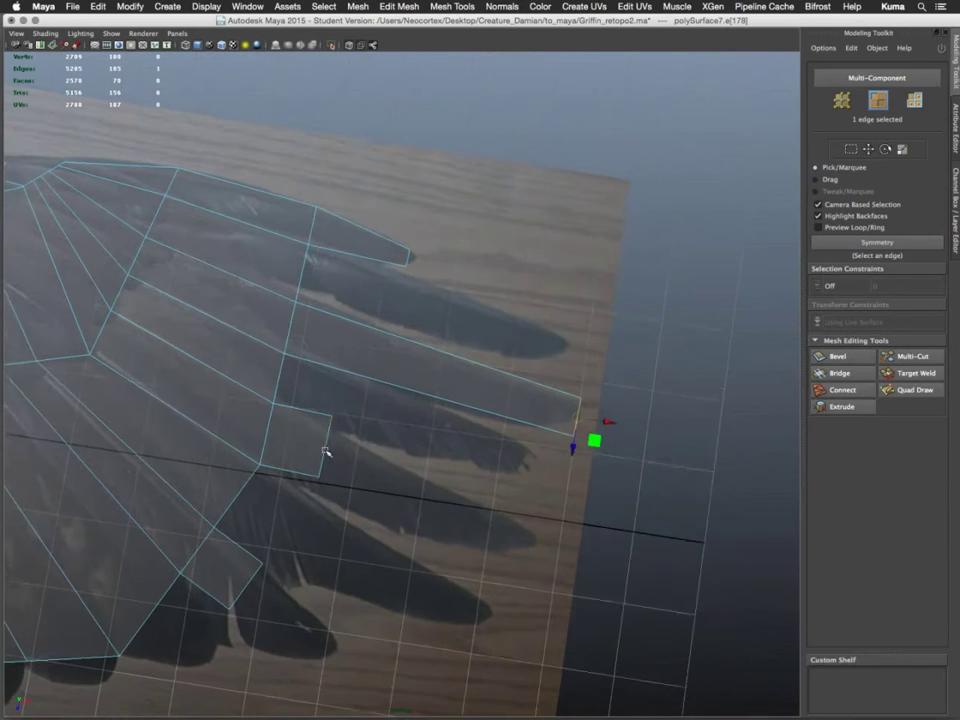
Pull the end edges of the third and fourth extruded pieces to their feather tips and scale them narrower
{"action": "left_click", "coordinate": [323, 447]}
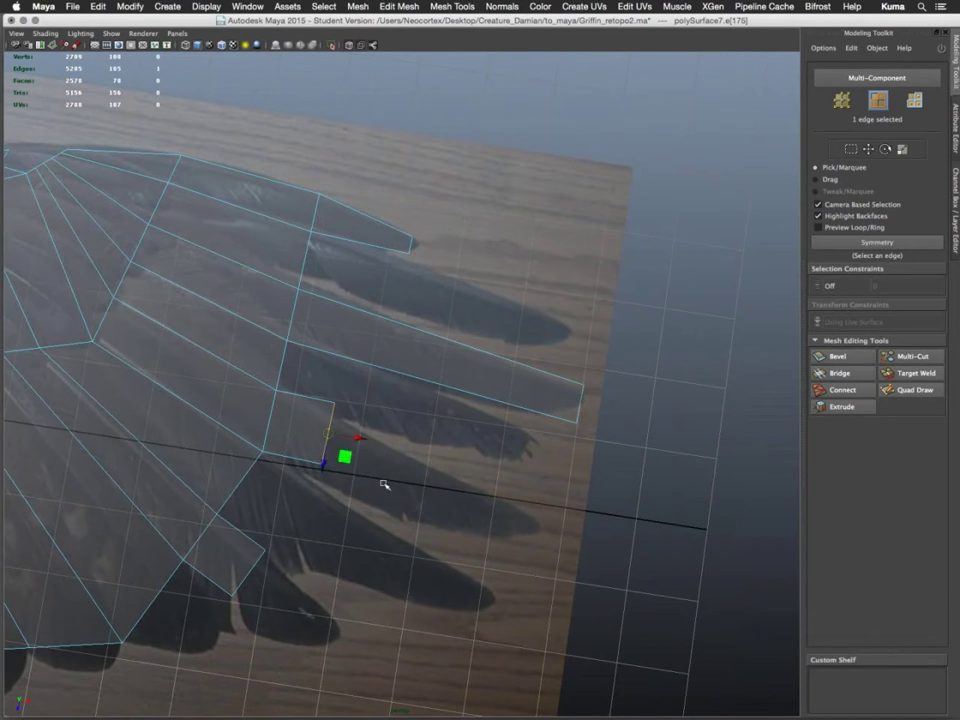
{"action": "left_click_drag", "start_coordinate": [340, 450], "coordinate": [528, 525]}
{"action": "left_click", "coordinate": [528, 525]}
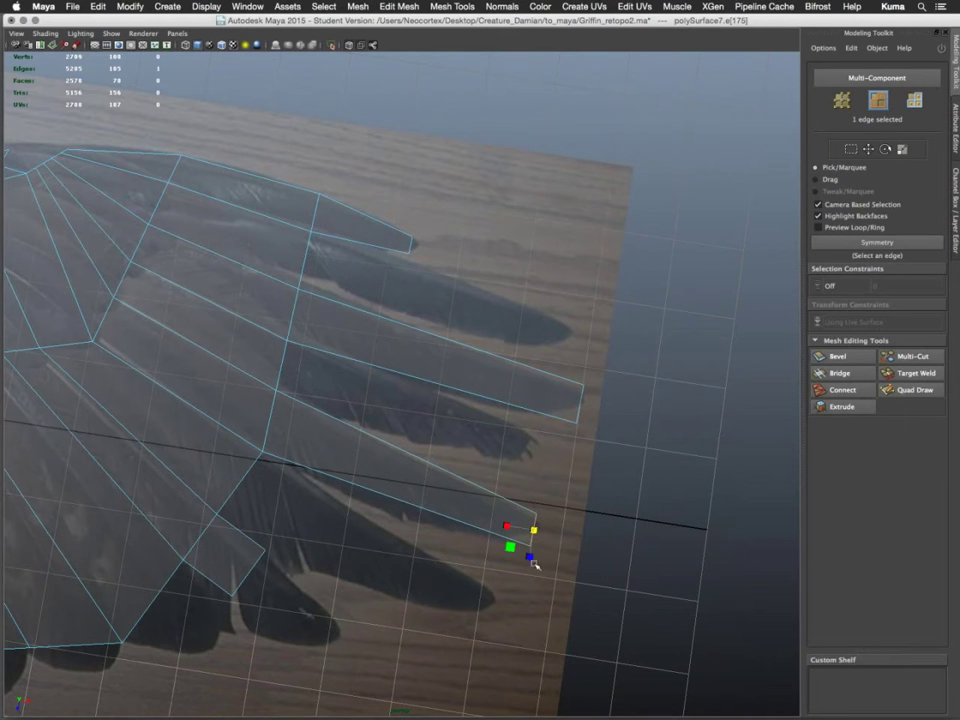
{"action": "middle_click_drag", "start_coordinate": [377, 546], "coordinate": [452, 553], "text": "alt"}
{"action": "left_click", "coordinate": [369, 494]}
{"action": "key", "text": "w"}
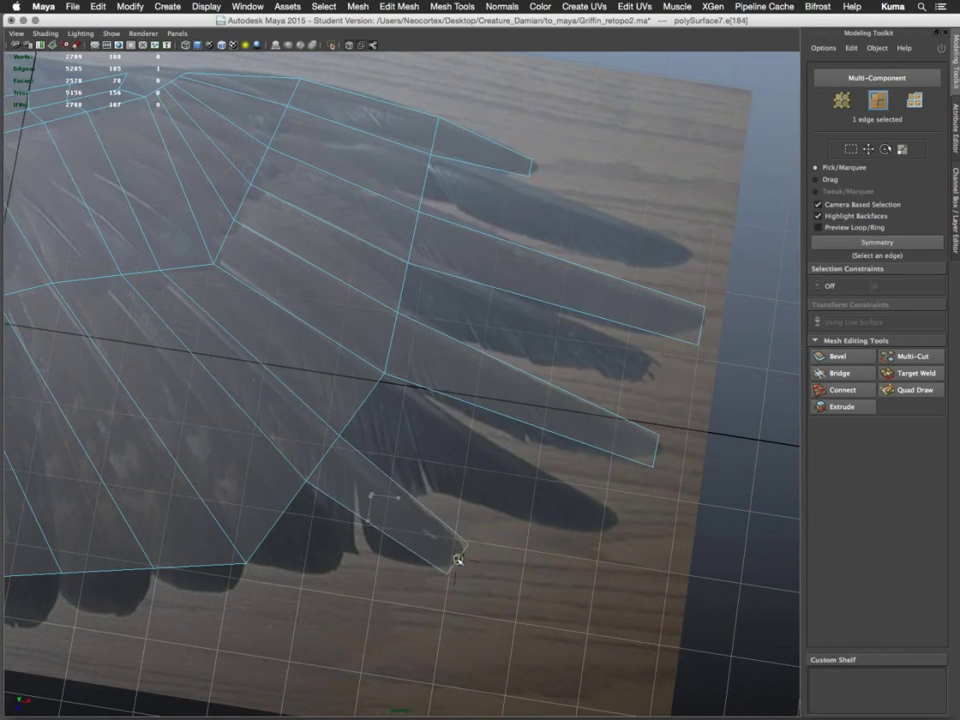
Examine the wing mesh and its four extruded feathers from several angles against the reference photo
{"action": "left_click_drag", "start_coordinate": [482, 568], "coordinate": [366, 512], "text": "alt"}
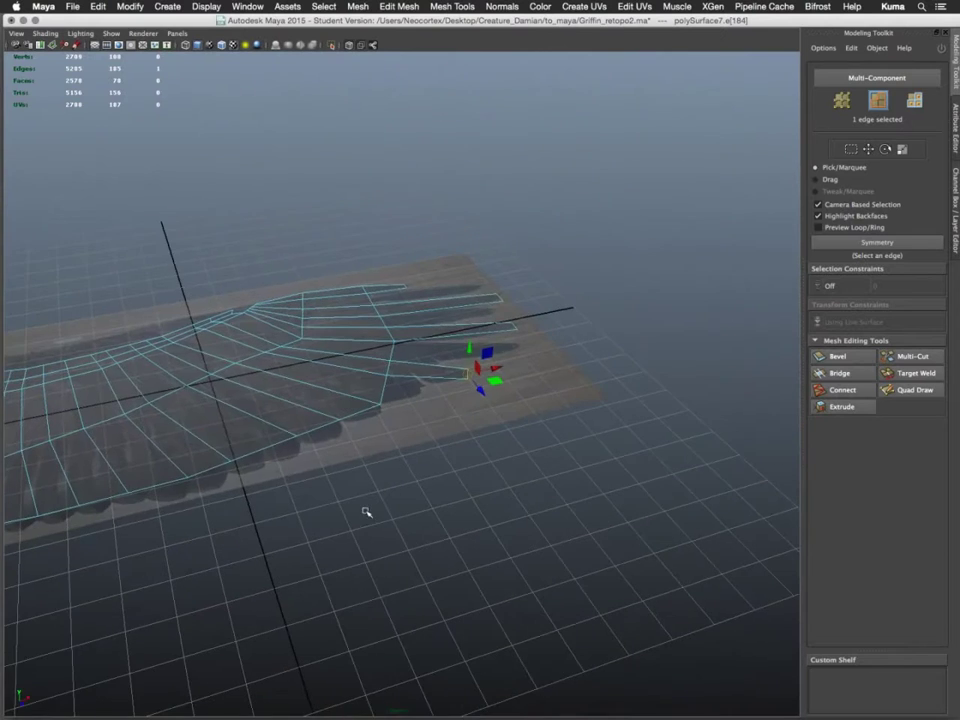
{"action": "left_click_drag", "start_coordinate": [546, 476], "coordinate": [600, 467], "text": "alt"}
{"action": "scroll", "coordinate": [562, 542], "scroll_direction": "up", "scroll_amount": 3}
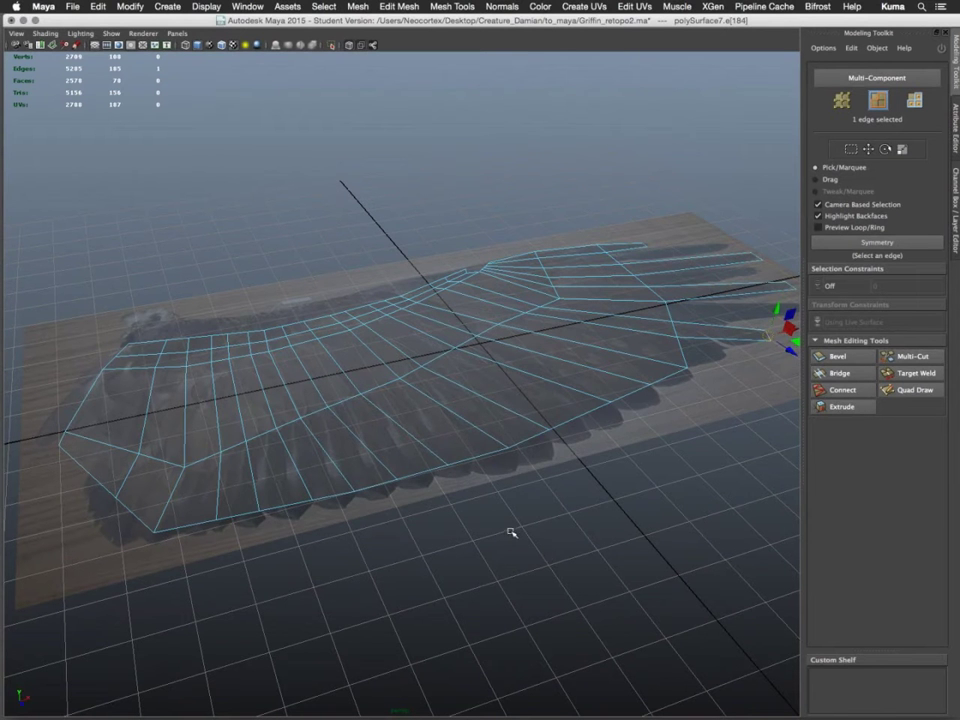
{"action": "left_click_drag", "start_coordinate": [519, 520], "coordinate": [615, 566], "text": "alt"}
{"action": "right_click_drag", "start_coordinate": [615, 566], "coordinate": [592, 406], "text": "alt"}
{"action": "left_click_drag", "start_coordinate": [592, 406], "coordinate": [528, 407], "text": "alt"}
{"action": "right_click_drag", "start_coordinate": [591, 367], "coordinate": [489, 315], "text": "alt"}
{"action": "left_click", "coordinate": [413, 334]}
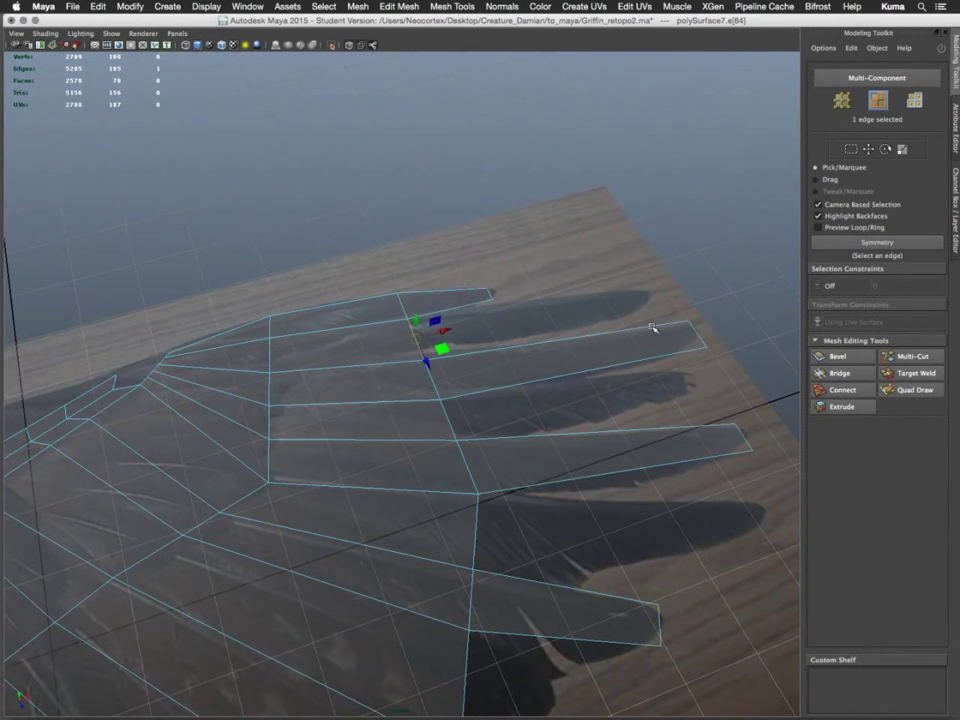
{"action": "left_click_drag", "start_coordinate": [654, 326], "coordinate": [537, 384], "text": "alt"}
{"action": "middle_click_drag", "start_coordinate": [537, 384], "coordinate": [521, 262], "text": "alt"}
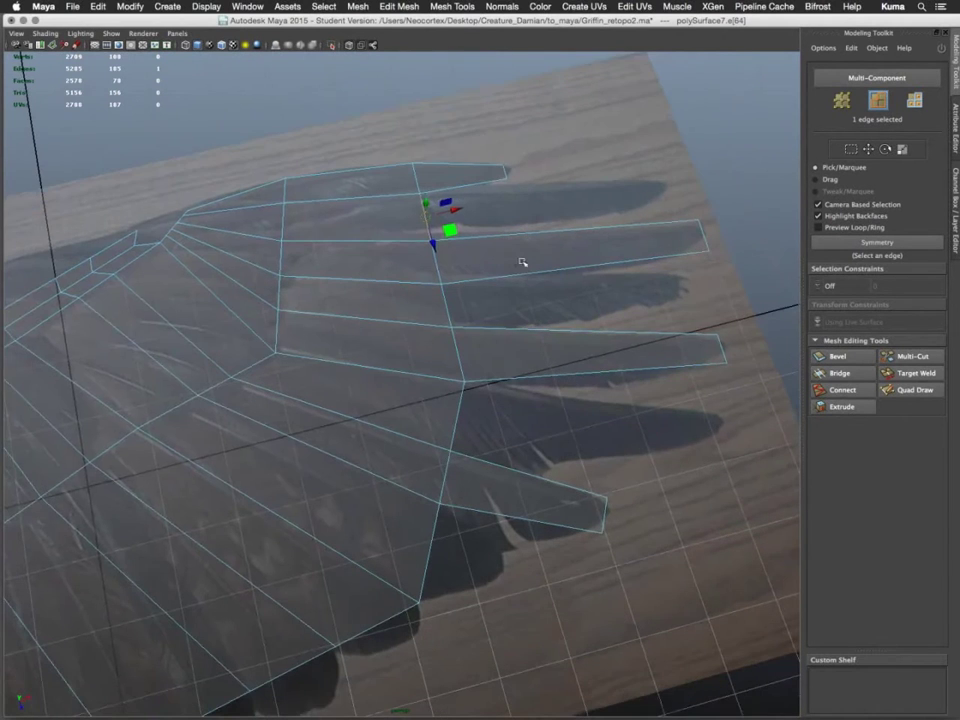
{"action": "left_click_drag", "start_coordinate": [519, 268], "coordinate": [523, 282], "text": "alt"}
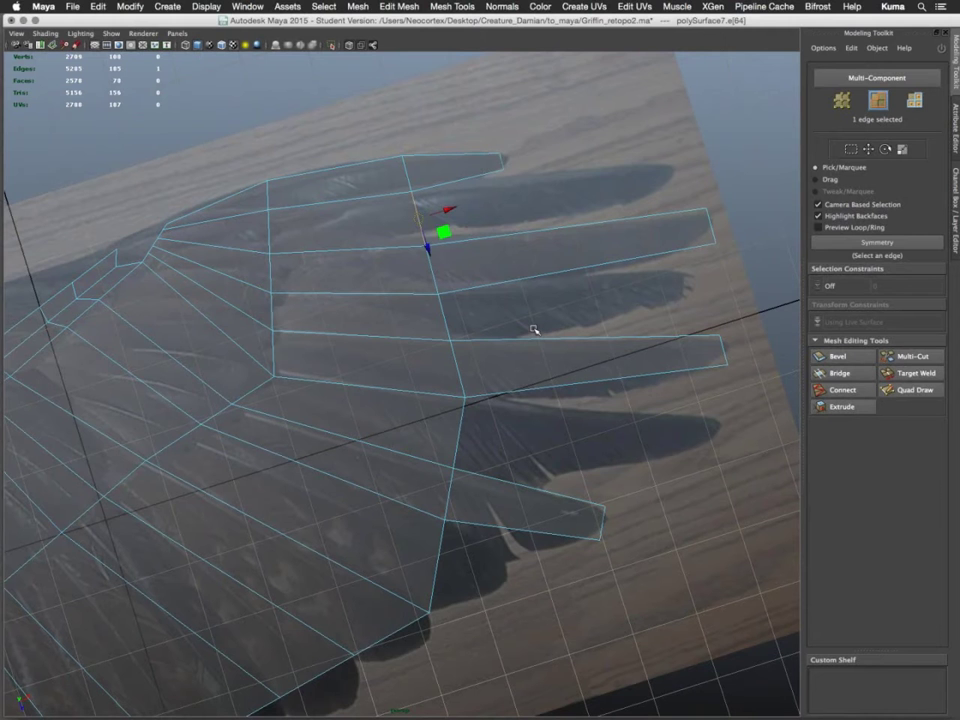
{"action": "left_click_drag", "start_coordinate": [540, 308], "coordinate": [474, 371], "text": "alt"}
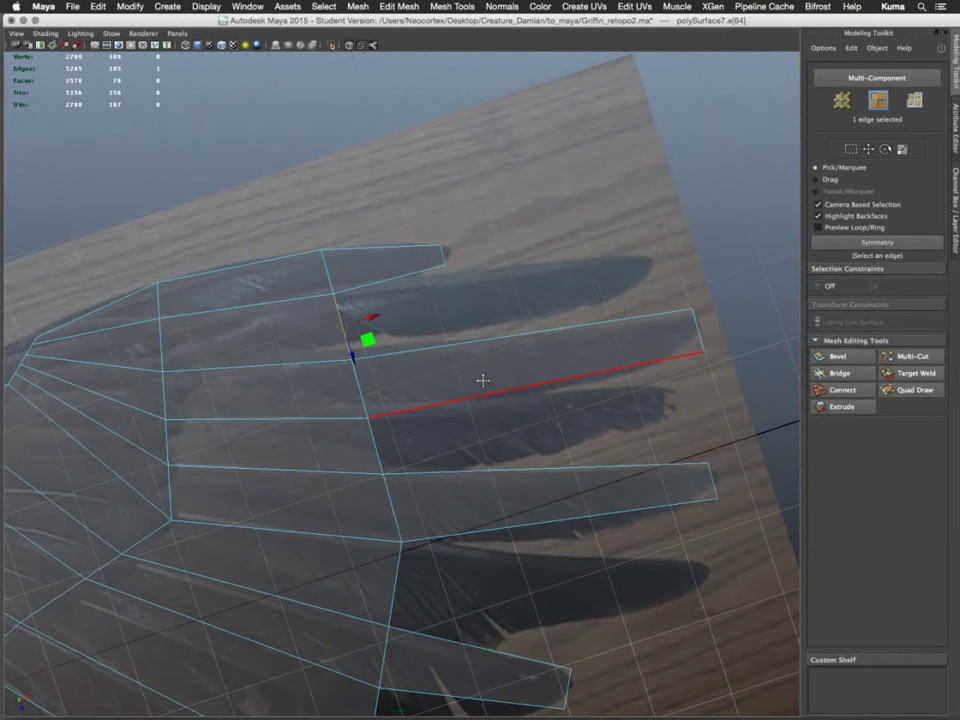
{"action": "left_click_drag", "start_coordinate": [482, 380], "coordinate": [469, 399], "text": "alt"}
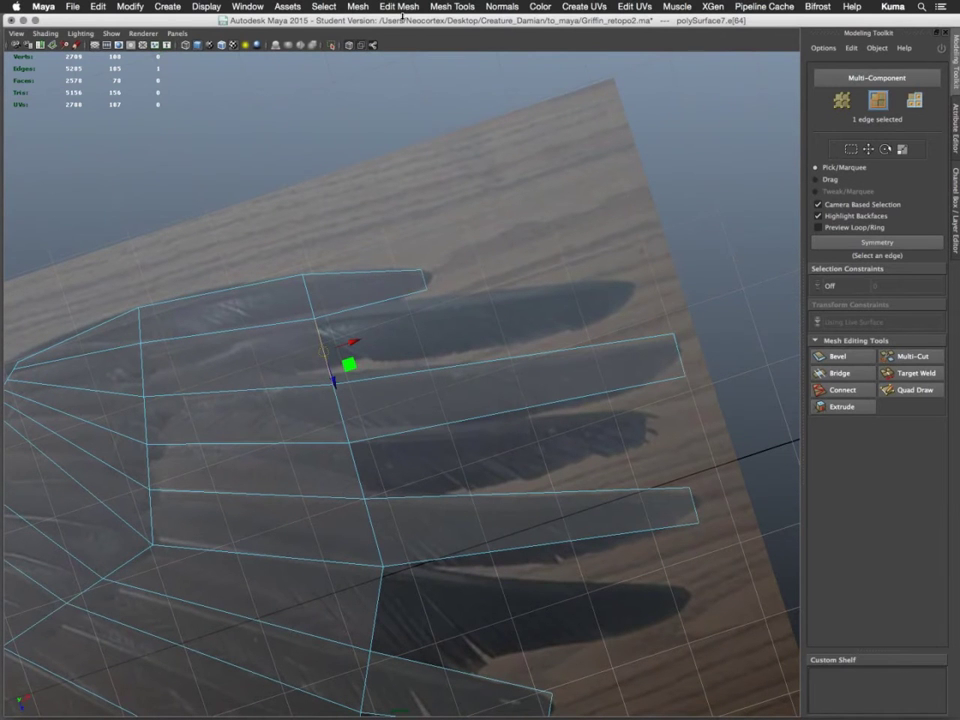
{"action": "left_click", "coordinate": [359, 487], "text": "shift"}
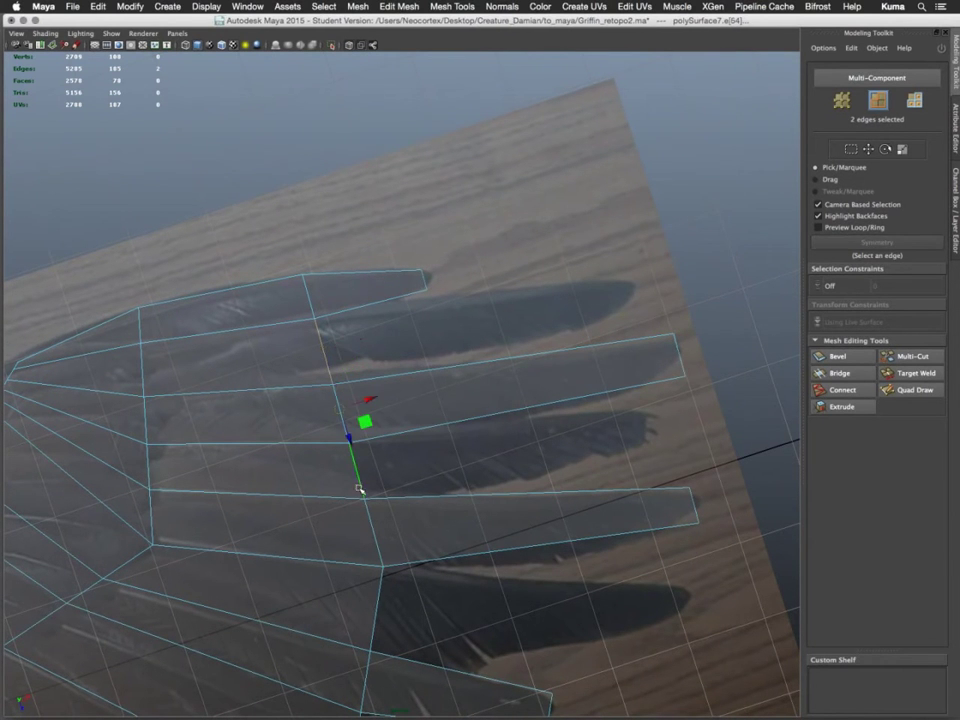
{"action": "middle_click_drag", "start_coordinate": [376, 601], "coordinate": [392, 480], "text": "alt"}
{"action": "left_click", "coordinate": [392, 480], "text": "shift"}
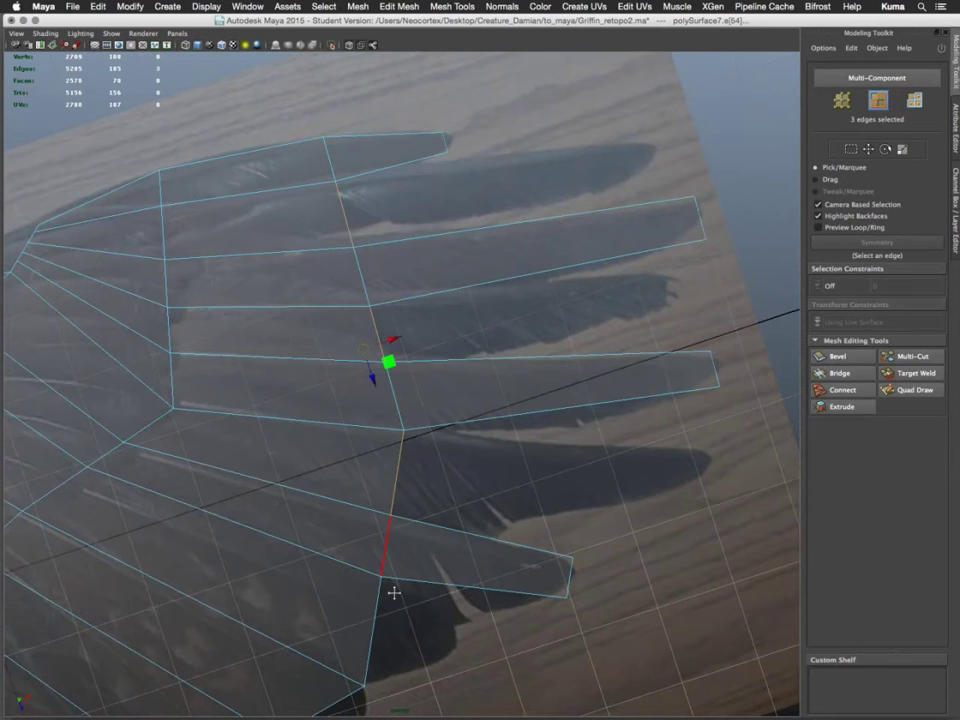
{"action": "middle_click_drag", "start_coordinate": [392, 591], "coordinate": [394, 516], "text": "alt"}
{"action": "left_click", "coordinate": [389, 525], "text": "shift"}
{"action": "middle_click_drag", "start_coordinate": [371, 634], "coordinate": [482, 448], "text": "alt"}
{"action": "left_click", "coordinate": [370, 484], "text": "shift"}
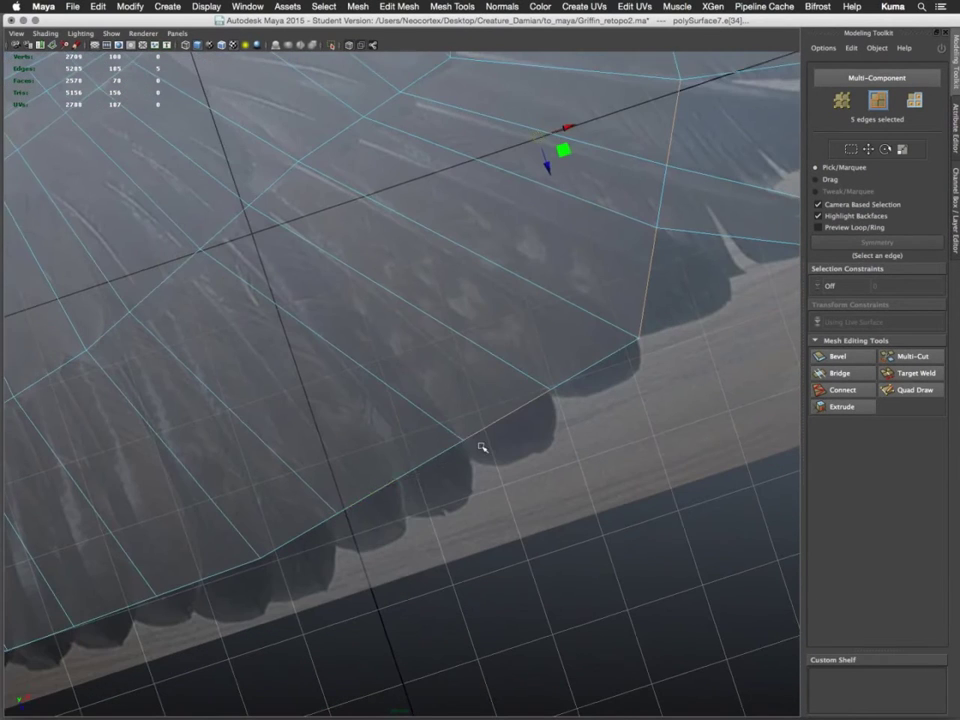
{"action": "left_click", "coordinate": [413, 468], "text": "shift"}
{"action": "middle_click_drag", "start_coordinate": [406, 487], "coordinate": [482, 428], "text": "alt"}
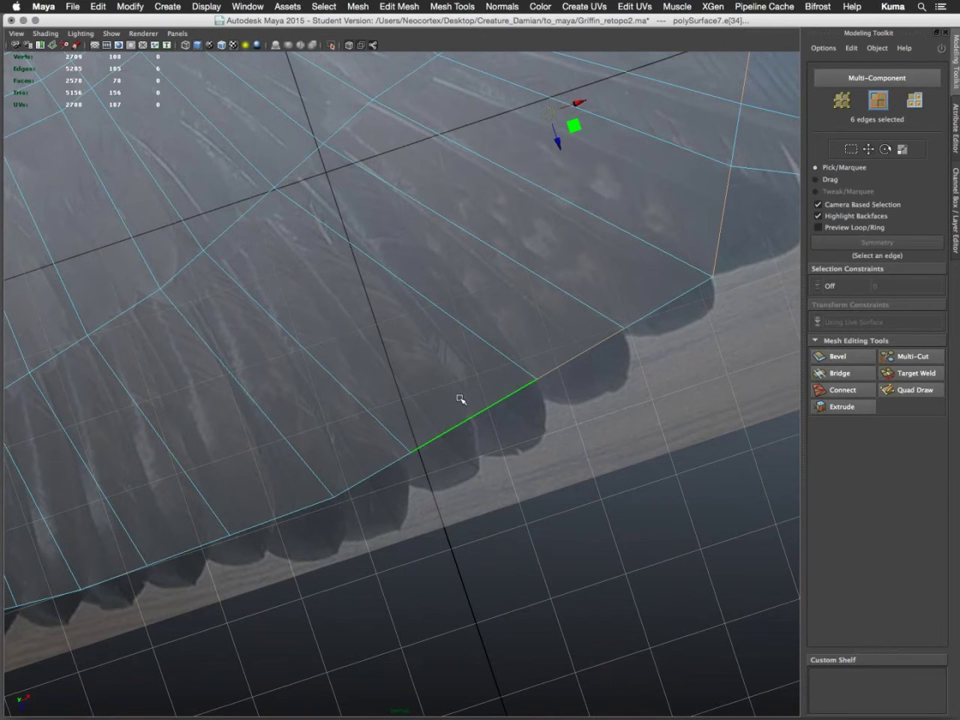
Insert an edge loop through the wide trailing-edge section, starting at the gap between its two feathers, and return to edge selection
{"action": "right_click_drag", "start_coordinate": [460, 399], "coordinate": [400, 409]}
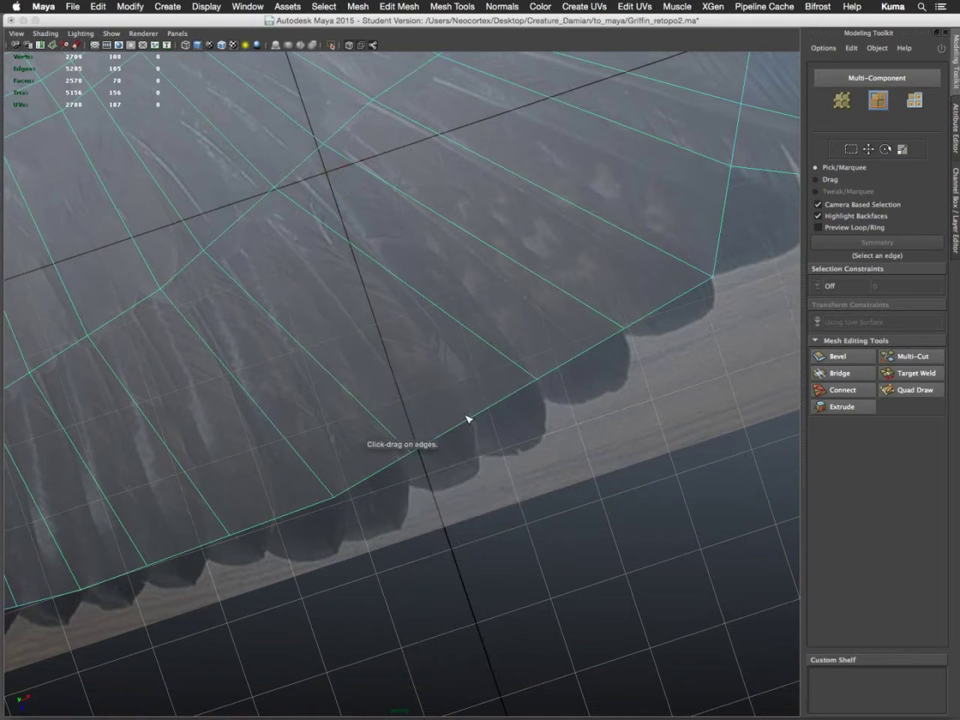
{"action": "left_click", "coordinate": [471, 421]}
{"action": "left_click_drag", "start_coordinate": [508, 360], "coordinate": [471, 244], "text": "alt"}
{"action": "right_click_drag", "start_coordinate": [471, 240], "coordinate": [472, 218]}
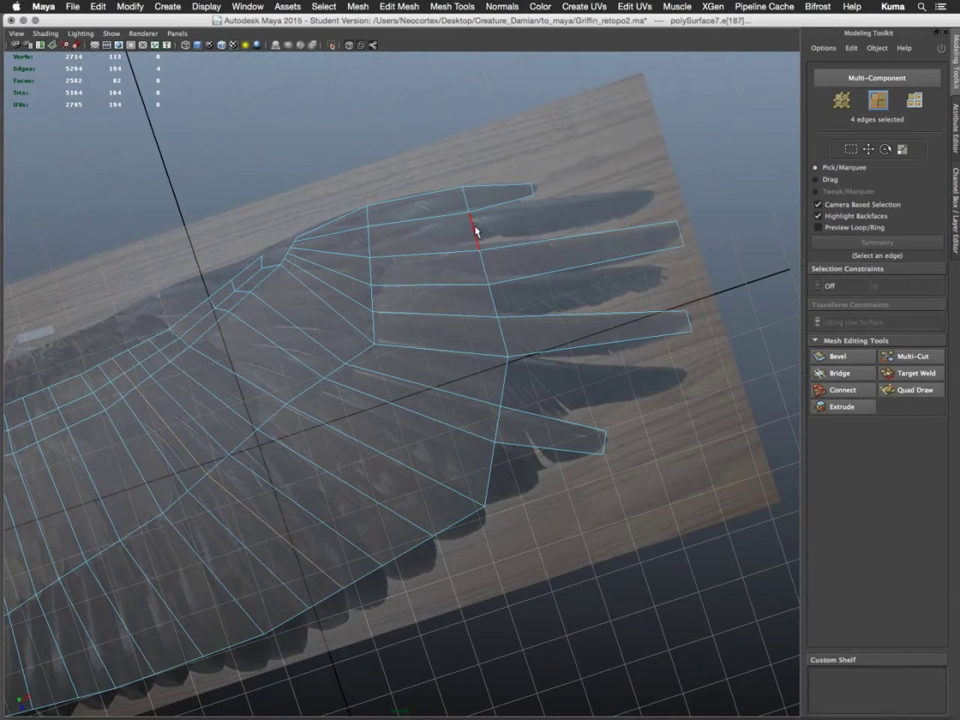
Select the border edges in the gaps between the four extruded feathers and alternate edges along the outer part of the trailing edge
{"action": "left_click", "coordinate": [475, 230]}
{"action": "left_click", "coordinate": [492, 301], "text": "shift"}
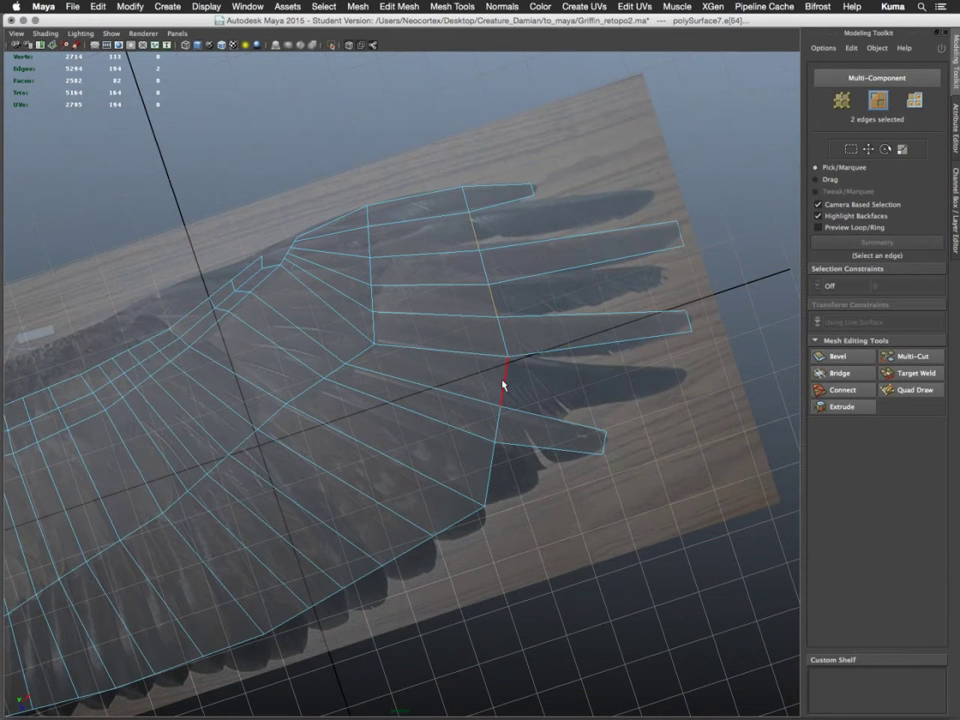
{"action": "left_click", "coordinate": [491, 480], "text": "shift"}
{"action": "left_click_drag", "start_coordinate": [406, 578], "coordinate": [500, 493], "text": "alt"}
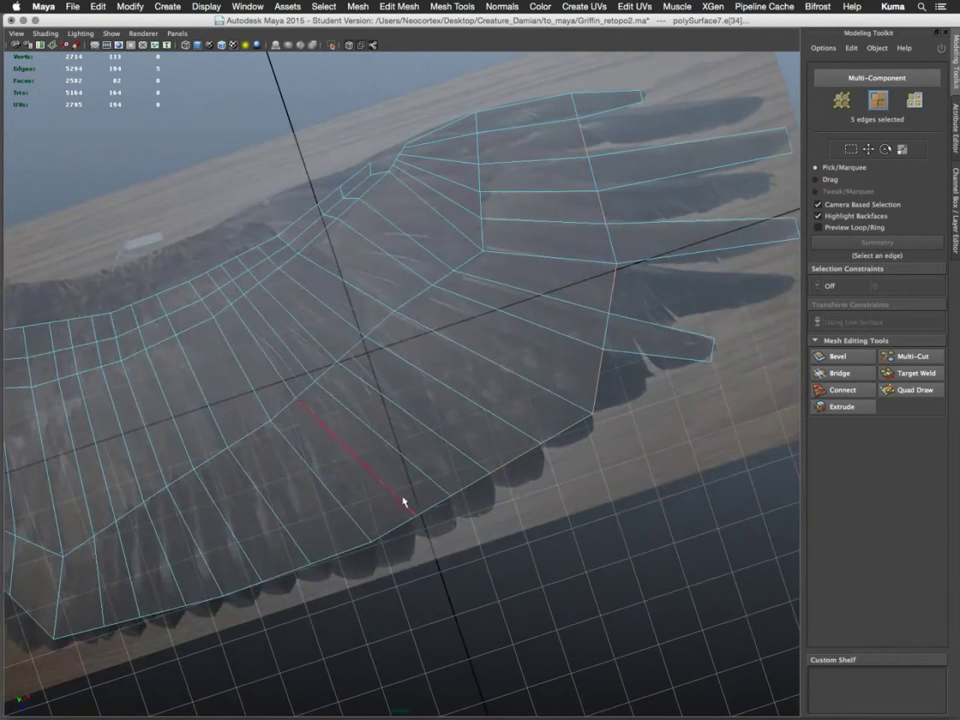
{"action": "left_click_drag", "start_coordinate": [398, 533], "coordinate": [536, 466], "text": "alt"}
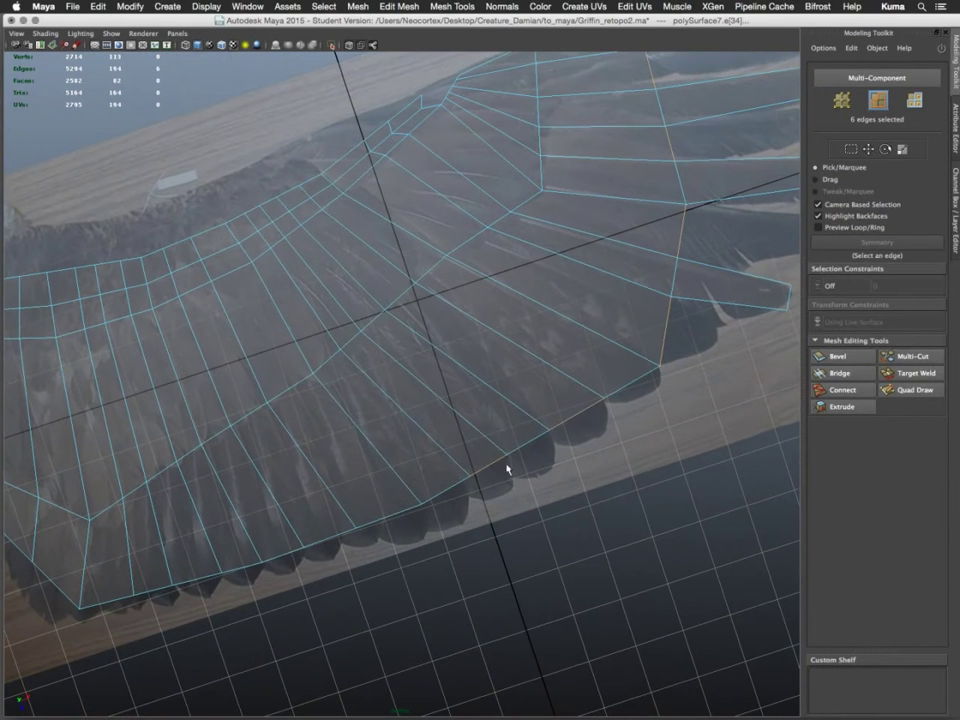
{"action": "left_click", "coordinate": [401, 513], "text": "shift"}
{"action": "right_click_drag", "start_coordinate": [354, 407], "coordinate": [297, 333], "text": "alt"}
{"action": "left_click_drag", "start_coordinate": [297, 333], "coordinate": [317, 364], "text": "alt"}
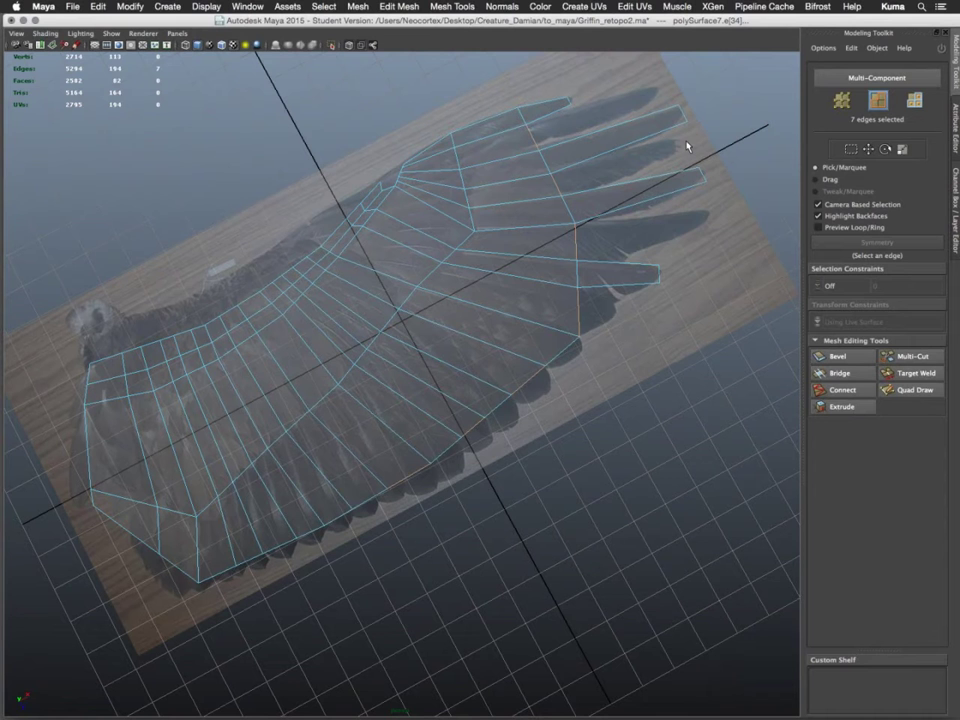
Add alternate border edges along the rest of the trailing edge, including the edge at the wing's inner corner, to the selection
{"action": "middle_click_drag", "start_coordinate": [454, 407], "coordinate": [398, 390], "text": "alt"}
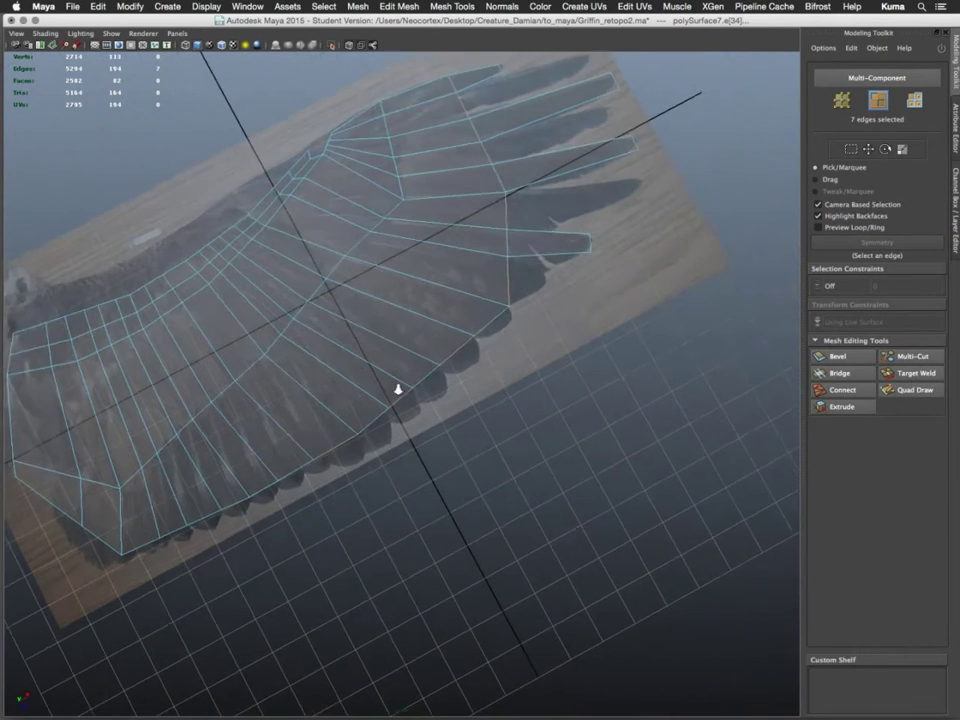
{"action": "right_click_drag", "start_coordinate": [398, 390], "coordinate": [499, 417], "text": "alt"}
{"action": "middle_click_drag", "start_coordinate": [467, 431], "coordinate": [659, 346], "text": "alt"}
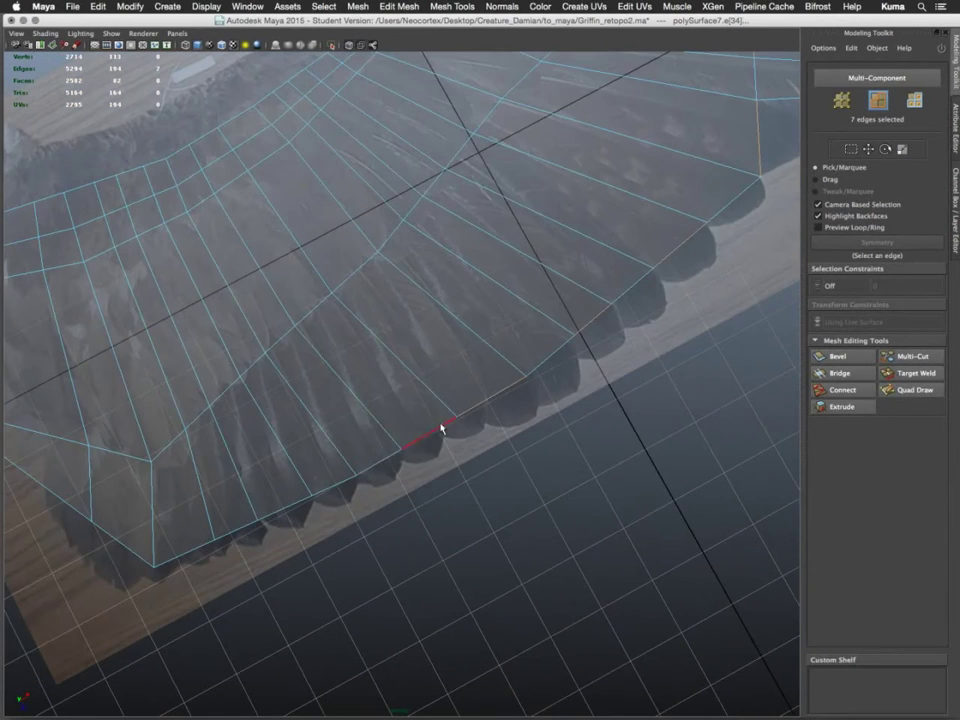
{"action": "left_click_drag", "start_coordinate": [383, 463], "coordinate": [418, 435], "text": "alt"}
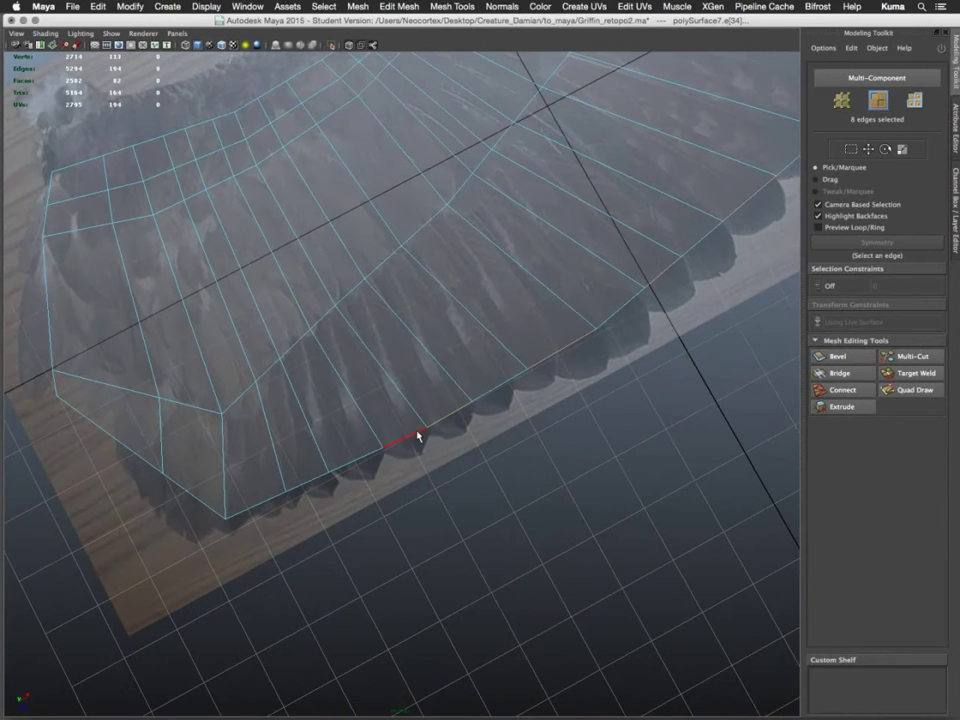
{"action": "left_click", "coordinate": [311, 483], "text": "shift"}
{"action": "left_click", "coordinate": [194, 500], "text": "shift"}
{"action": "left_click_drag", "start_coordinate": [617, 287], "coordinate": [383, 444], "text": "alt"}
Extrude the selected border edges and pull the new pieces a short way outward from the wing
{"action": "key", "text": "space"}
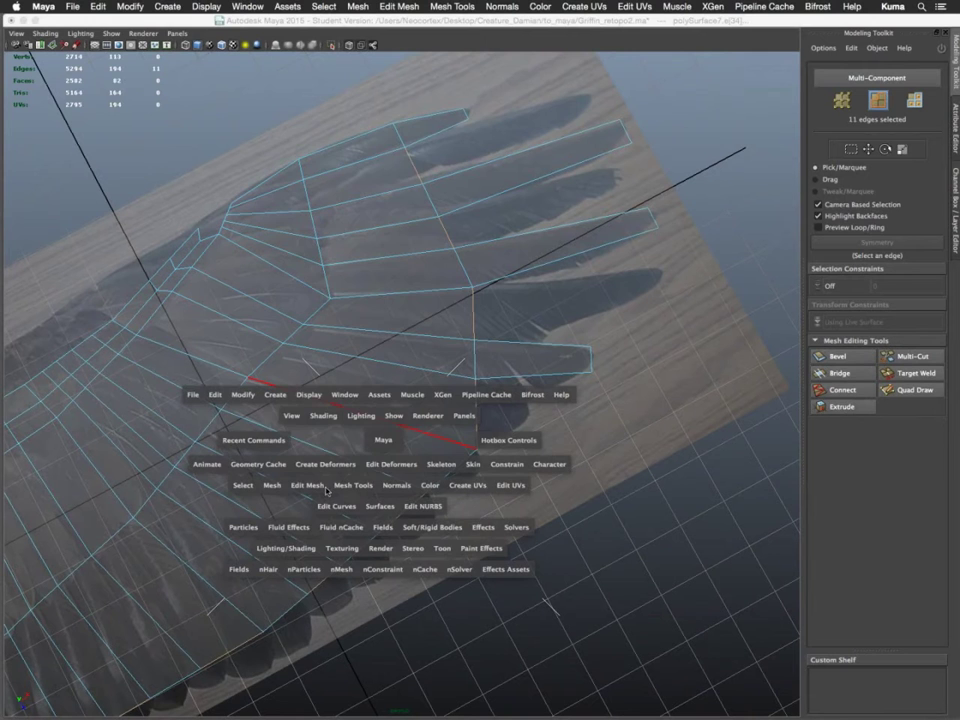
{"action": "left_click_drag", "start_coordinate": [326, 490], "coordinate": [320, 306]}
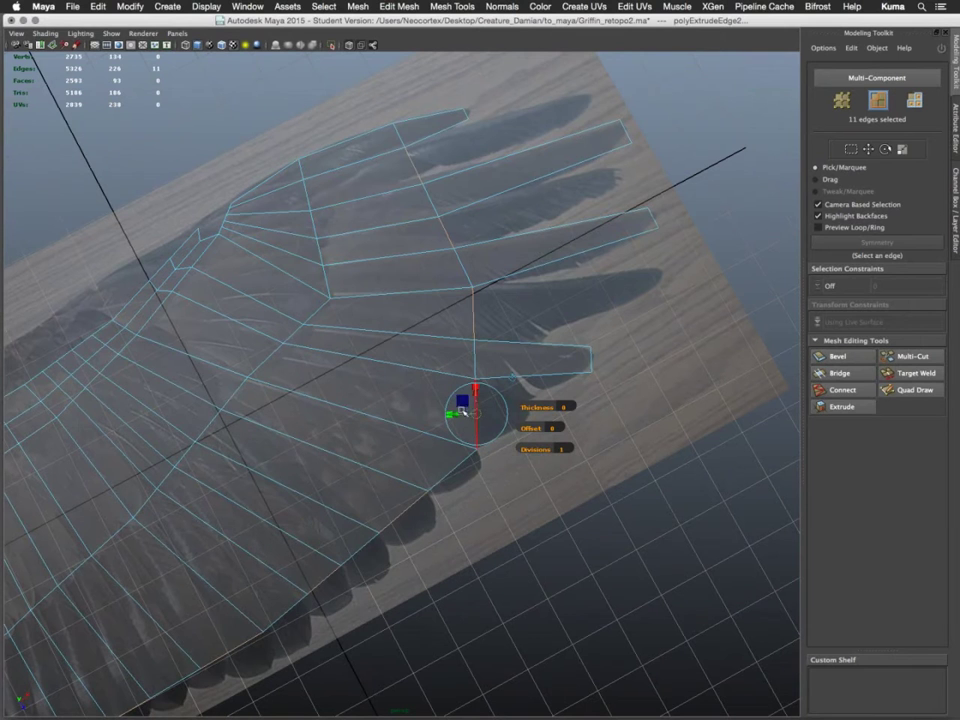
{"action": "mouse_move", "coordinate": [451, 414]}
{"action": "left_mouse_down"}
{"action": "mouse_move", "coordinate": [461, 416]}
{"action": "mouse_move", "coordinate": [453, 416]}
{"action": "left_mouse_up"}
{"action": "left_click_drag", "start_coordinate": [461, 417], "coordinate": [510, 408]}
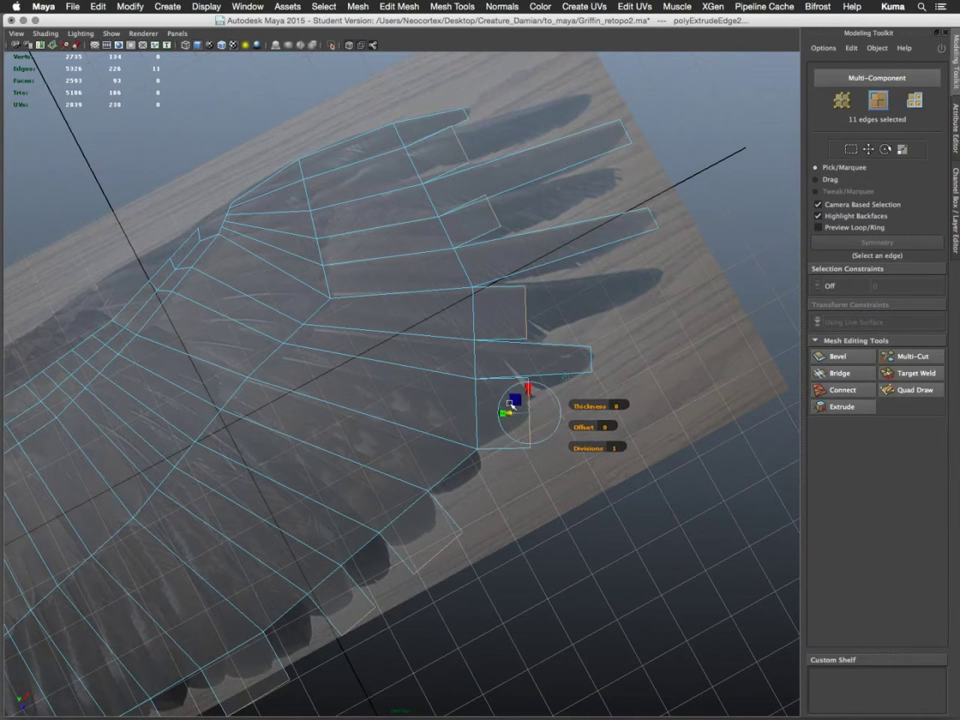
Pull the end edge of the new piece between the first two long feathers to its feather tip and scale it narrower
{"action": "middle_click_drag", "start_coordinate": [487, 495], "coordinate": [473, 705], "text": "alt"}
{"action": "left_click", "coordinate": [446, 423]}
{"action": "left_click_drag", "start_coordinate": [468, 432], "coordinate": [572, 393], "text": "alt"}
{"action": "key", "text": "w"}
{"action": "key", "text": "r"}
{"action": "middle_click_drag", "start_coordinate": [604, 436], "coordinate": [600, 434]}
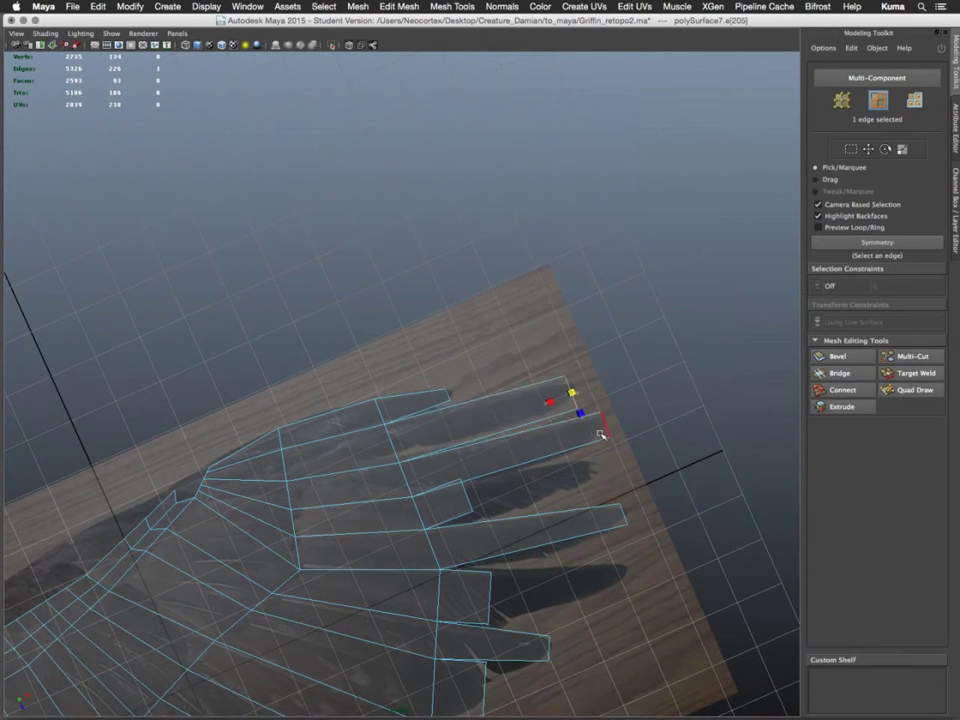
Pull the end edge of the piece in the second feather gap to its feather tip and scale it narrower
{"action": "left_click", "coordinate": [463, 492]}
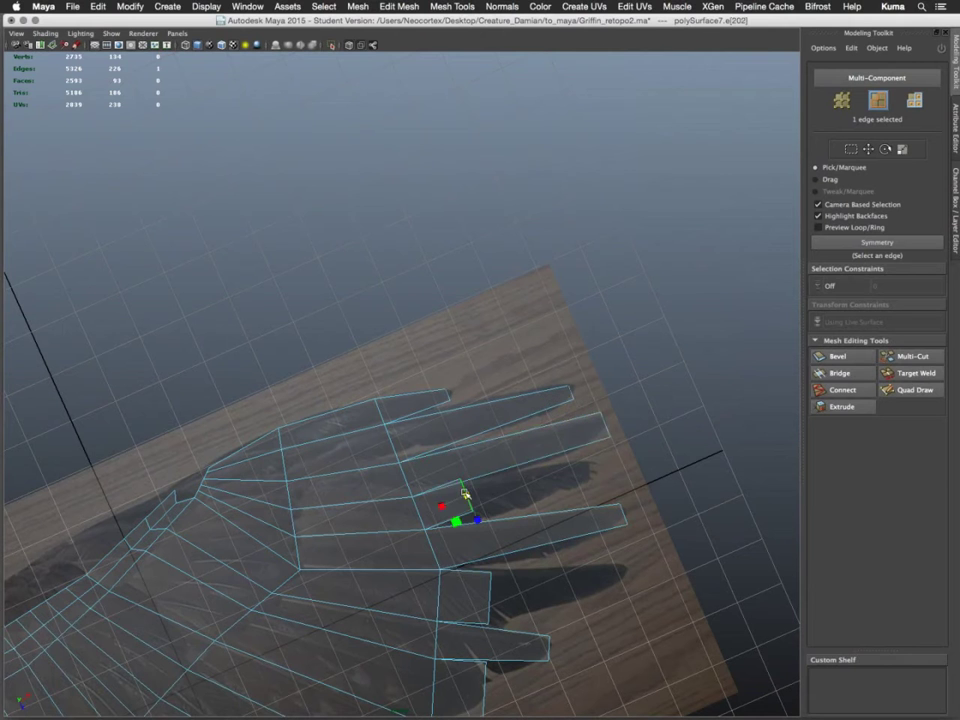
{"action": "key", "text": "w"}
{"action": "left_click_drag", "start_coordinate": [463, 492], "coordinate": [594, 475]}
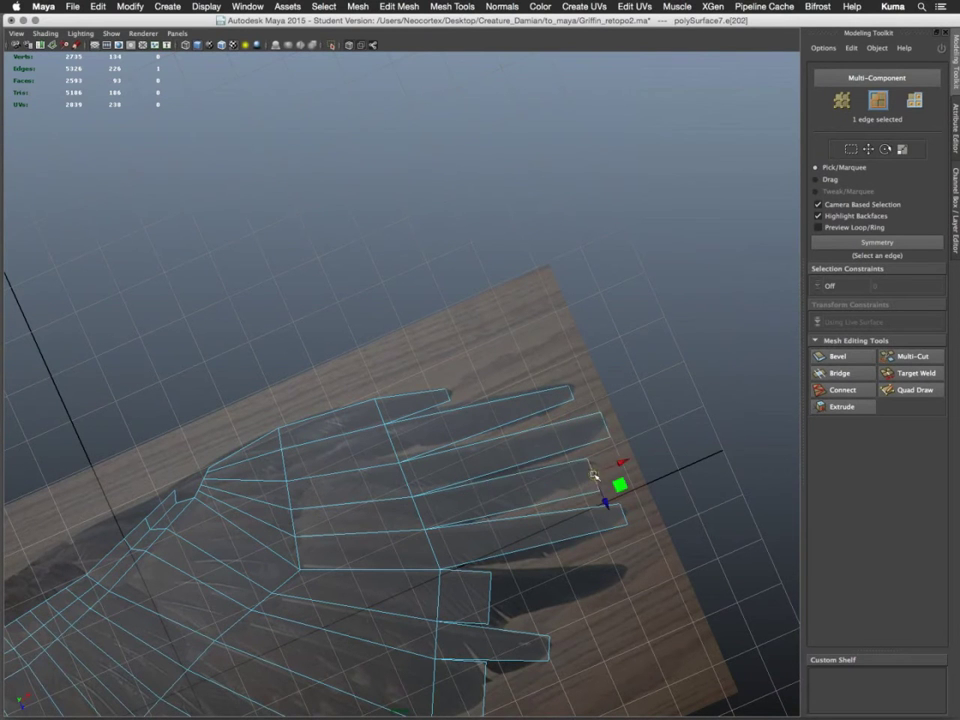
{"action": "key", "text": "r"}
{"action": "left_click_drag", "start_coordinate": [540, 611], "coordinate": [524, 483], "text": "alt"}
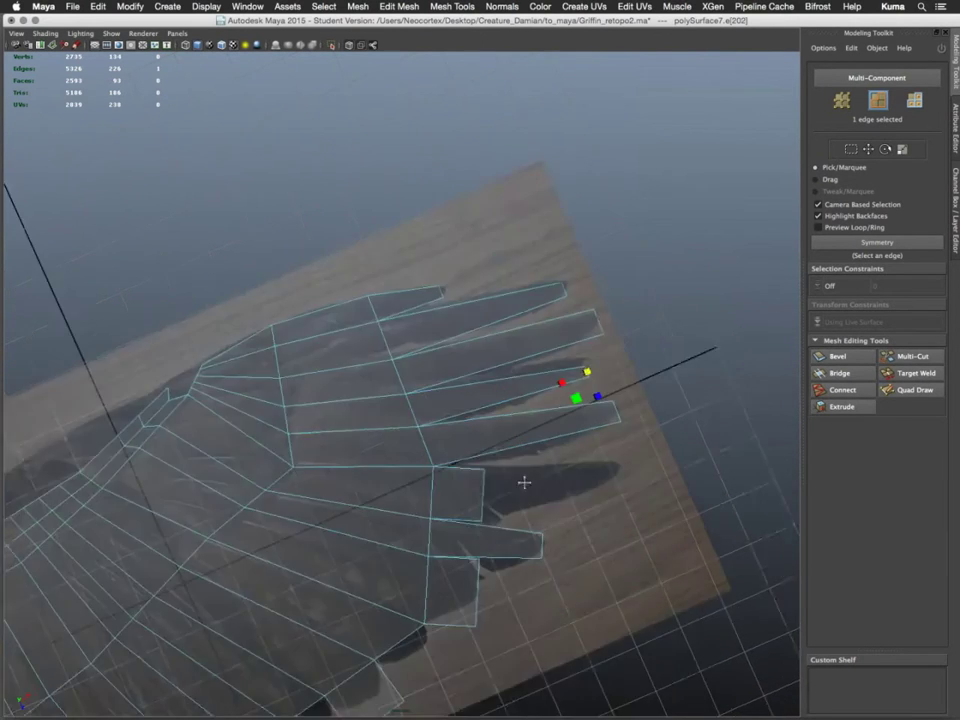
{"action": "middle_click_drag", "start_coordinate": [524, 483], "coordinate": [519, 452], "text": "alt"}
Stretch the piece in the third feather gap to its feather tip, and fit the short neighbouring piece's end edge to its feather
{"action": "left_click", "coordinate": [478, 464]}
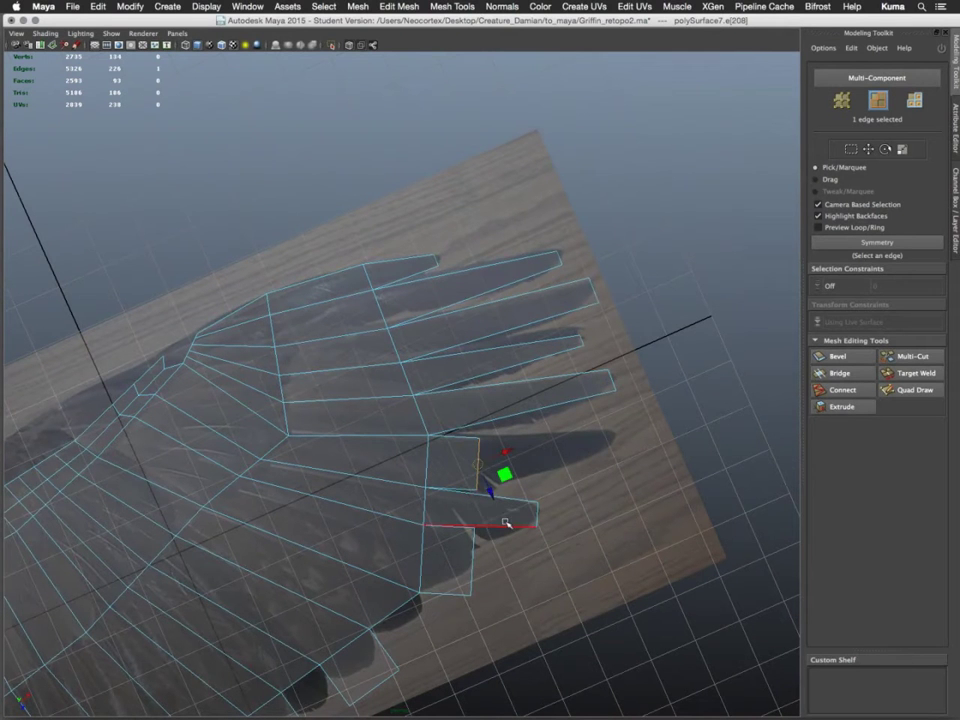
{"action": "middle_click_drag", "start_coordinate": [537, 552], "coordinate": [610, 446]}
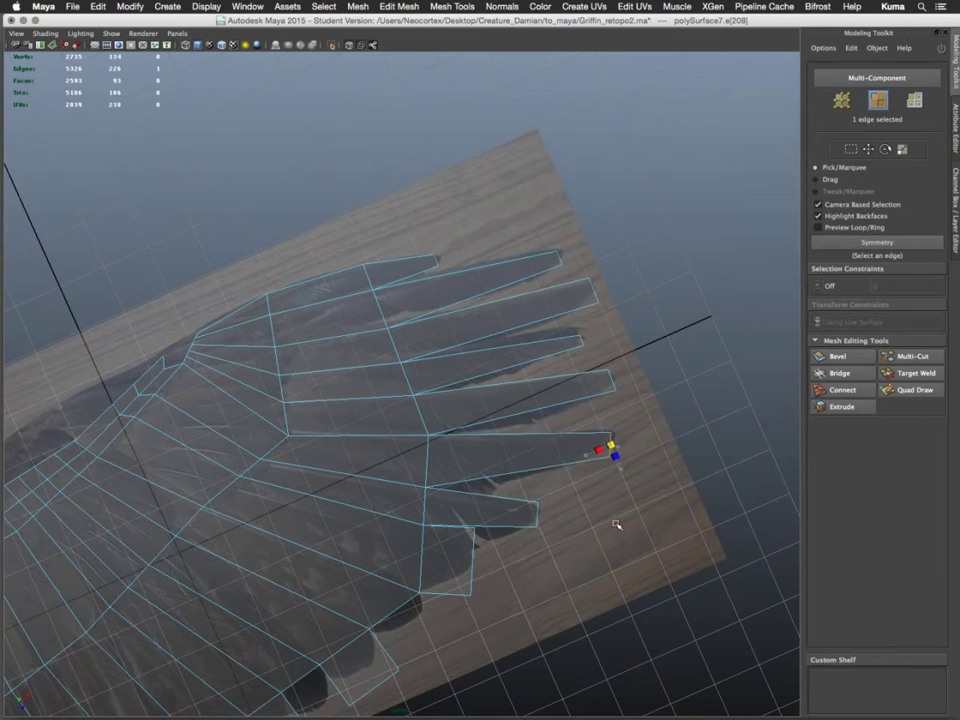
{"action": "middle_click_drag", "start_coordinate": [609, 527], "coordinate": [599, 468], "text": "alt"}
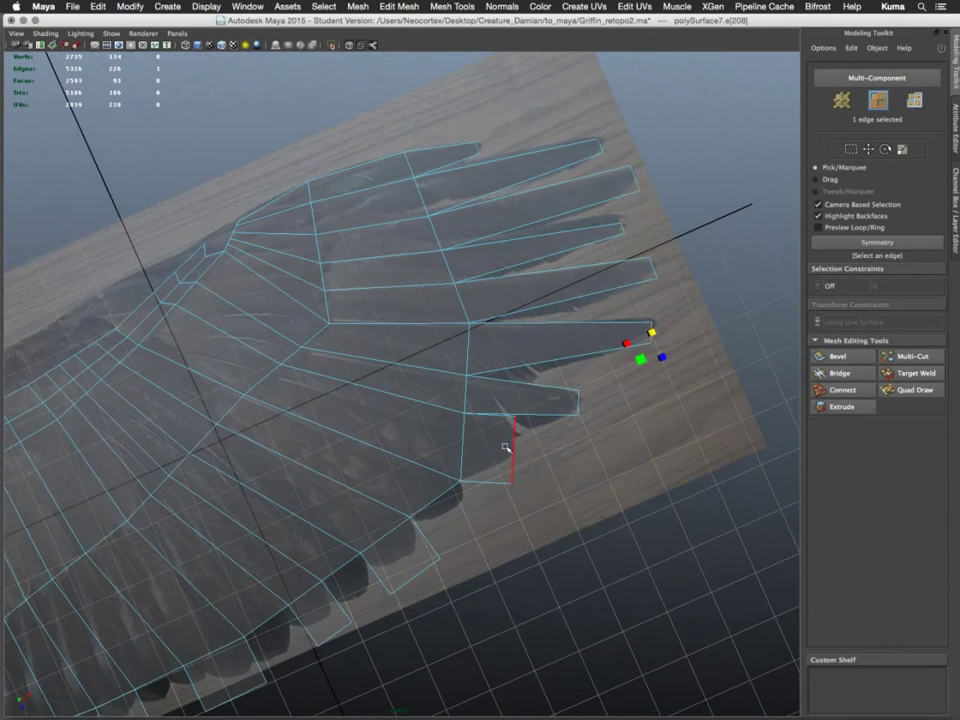
{"action": "left_click", "coordinate": [514, 447]}
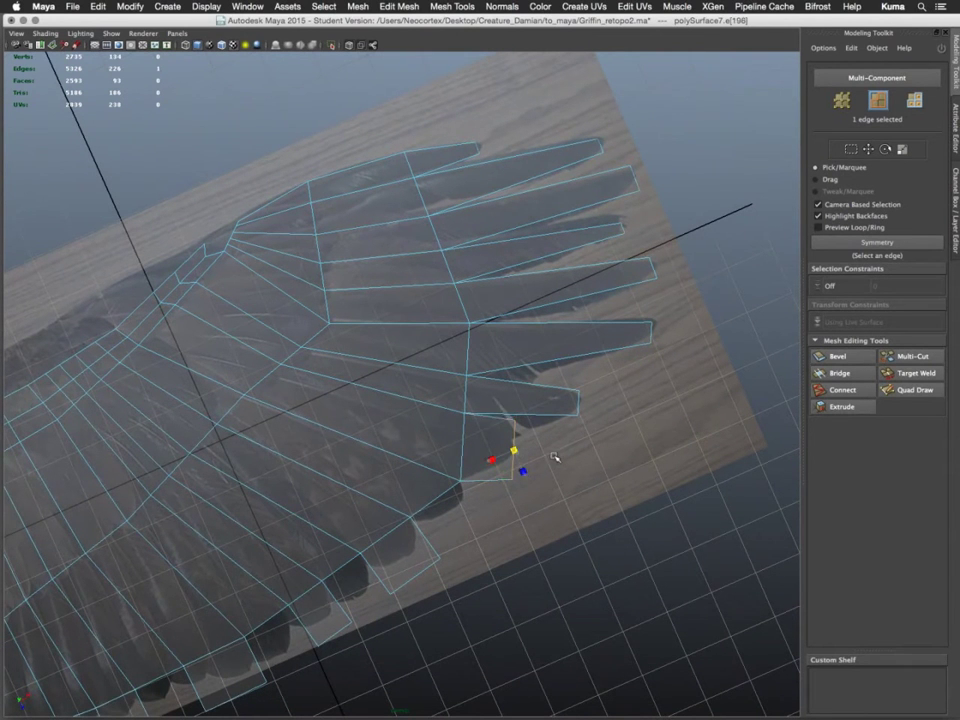
{"action": "left_click_drag", "start_coordinate": [521, 508], "coordinate": [520, 360], "text": "alt"}
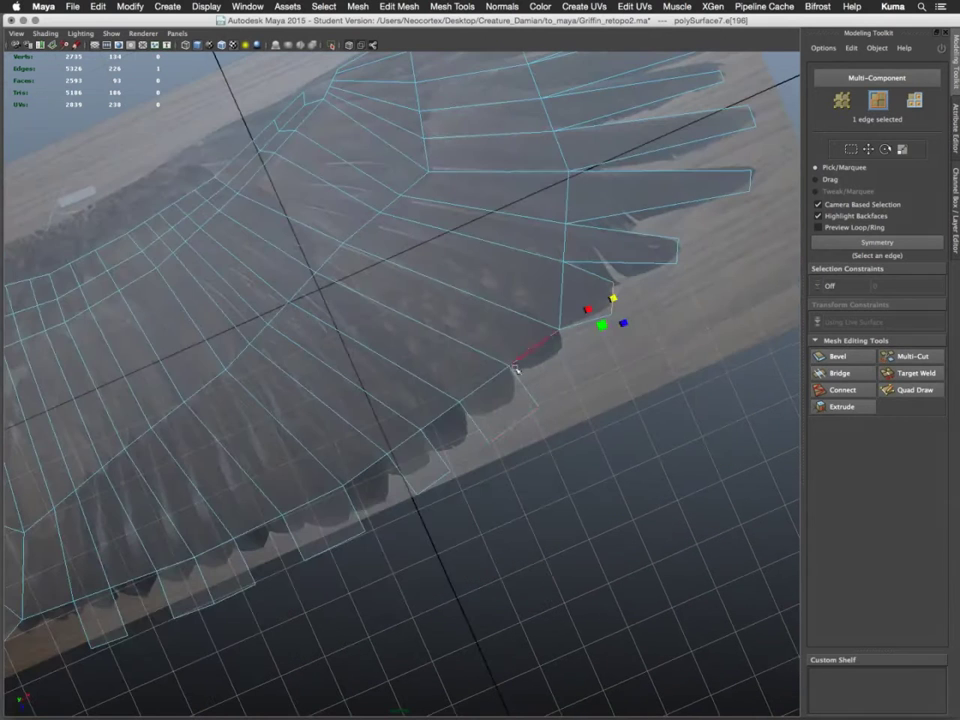
Move and scale the end edges of the first two trailing-edge pieces from the wing tip to match their feather tips
{"action": "left_click", "coordinate": [512, 425]}
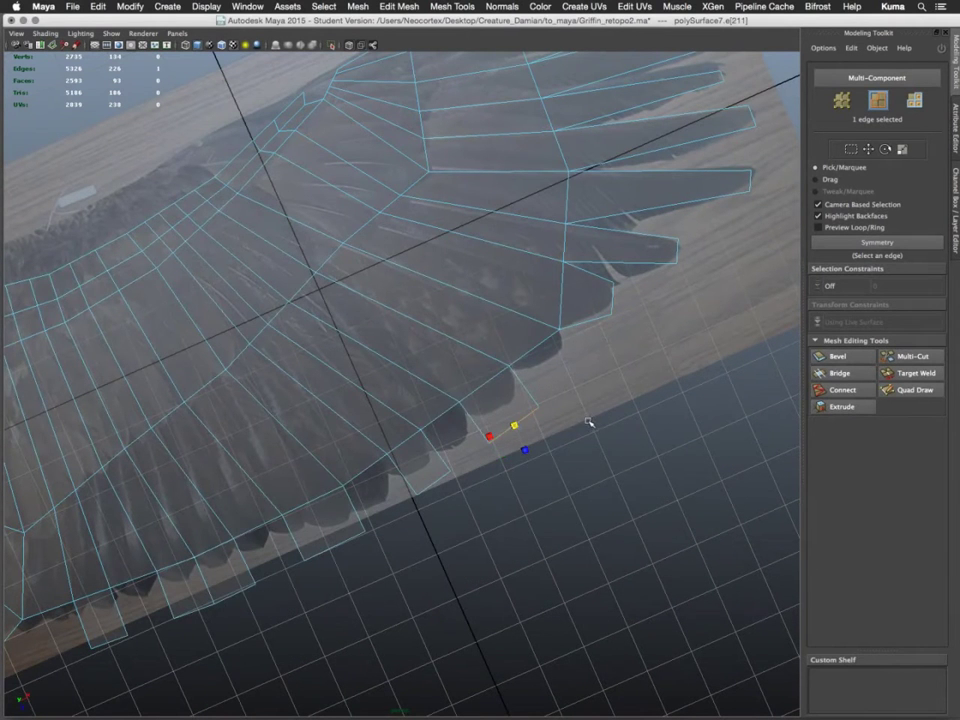
{"action": "middle_click_drag", "start_coordinate": [589, 422], "coordinate": [532, 408]}
{"action": "key", "text": "w"}
{"action": "left_click_drag", "start_coordinate": [510, 468], "coordinate": [469, 474], "text": "alt"}
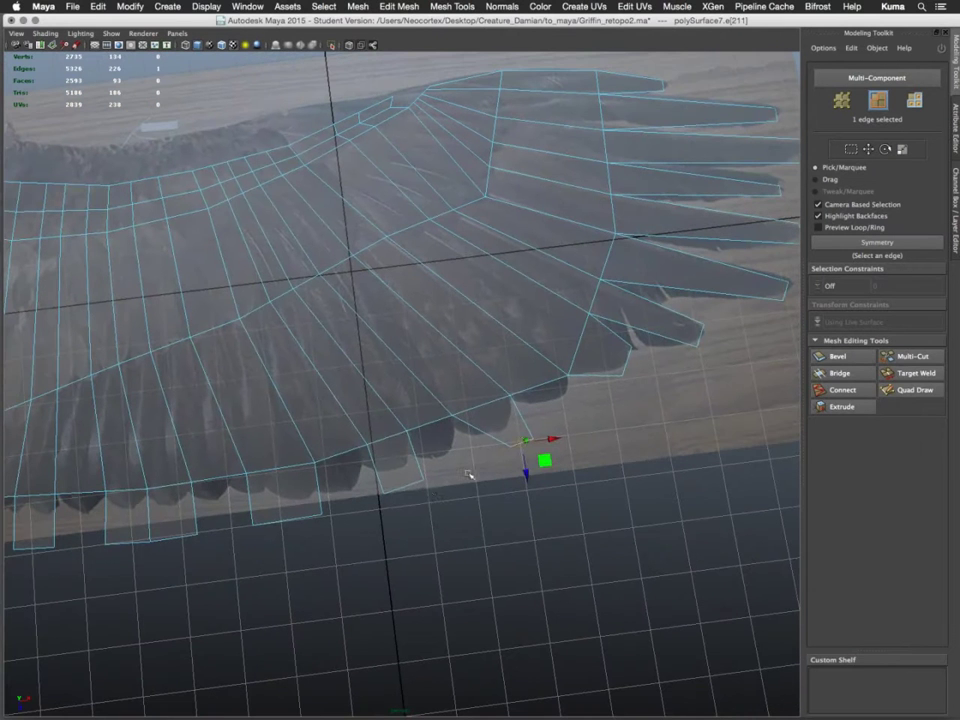
{"action": "left_click", "coordinate": [410, 485]}
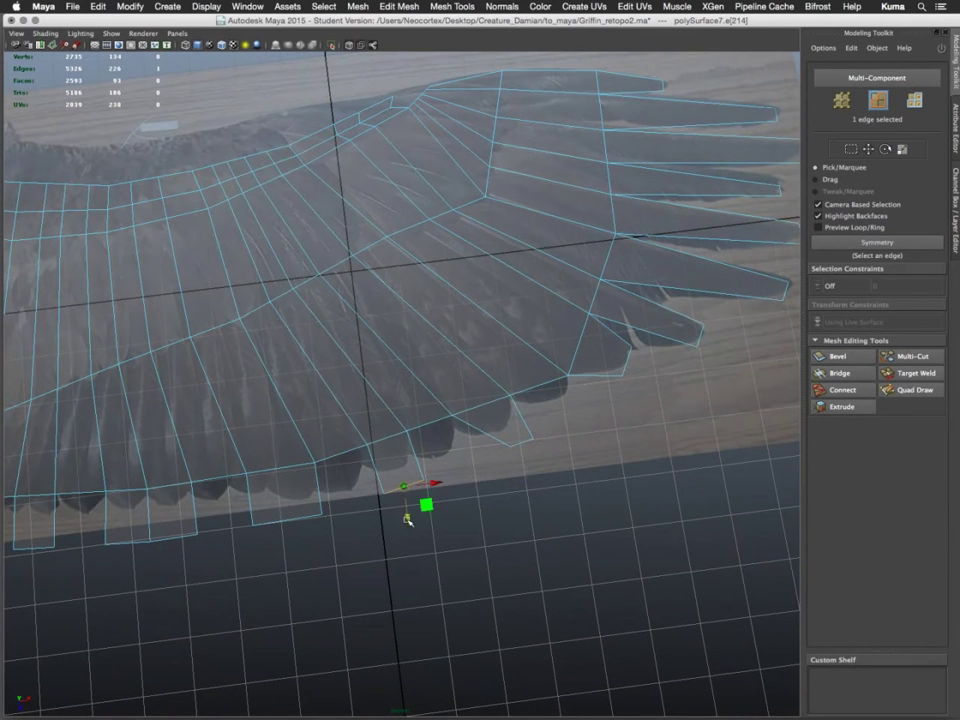
{"action": "mouse_move", "coordinate": [531, 553]}
{"action": "middle_mouse_down"}
{"action": "mouse_move", "coordinate": [527, 542]}
{"action": "mouse_move", "coordinate": [439, 534]}
{"action": "mouse_move", "coordinate": [418, 499]}
{"action": "mouse_move", "coordinate": [460, 521]}
{"action": "mouse_move", "coordinate": [396, 476]}
{"action": "mouse_move", "coordinate": [408, 465]}
{"action": "mouse_move", "coordinate": [399, 486]}
{"action": "mouse_move", "coordinate": [492, 460]}
{"action": "middle_mouse_up"}
{"action": "key", "text": "w"}
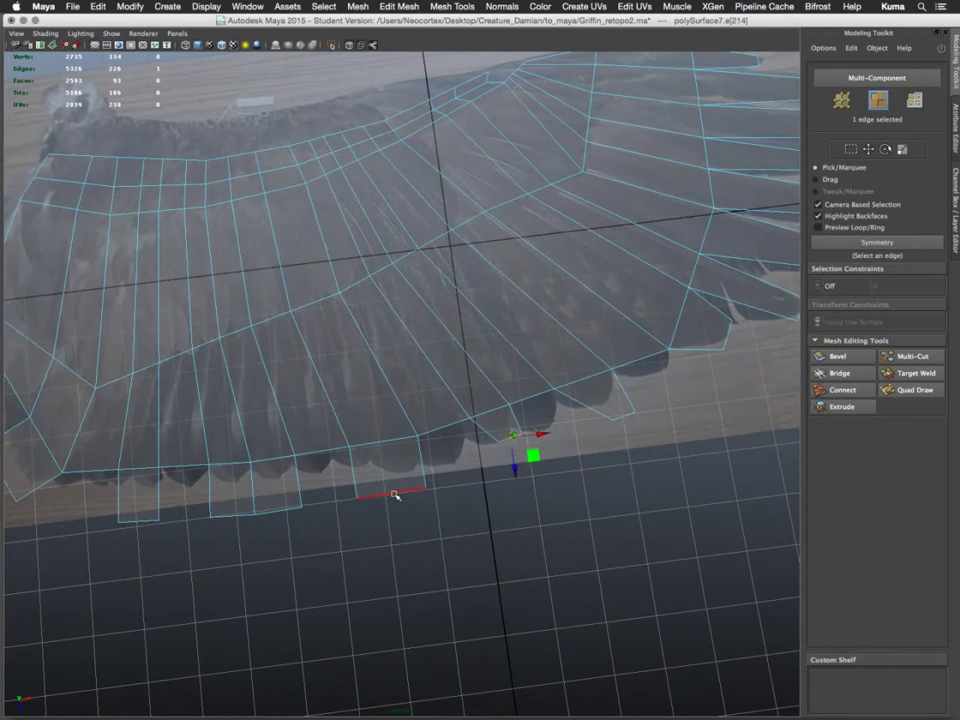
Move the third trailing-edge piece's end edge in to its feather tip and scale it narrower
{"action": "left_click", "coordinate": [395, 494]}
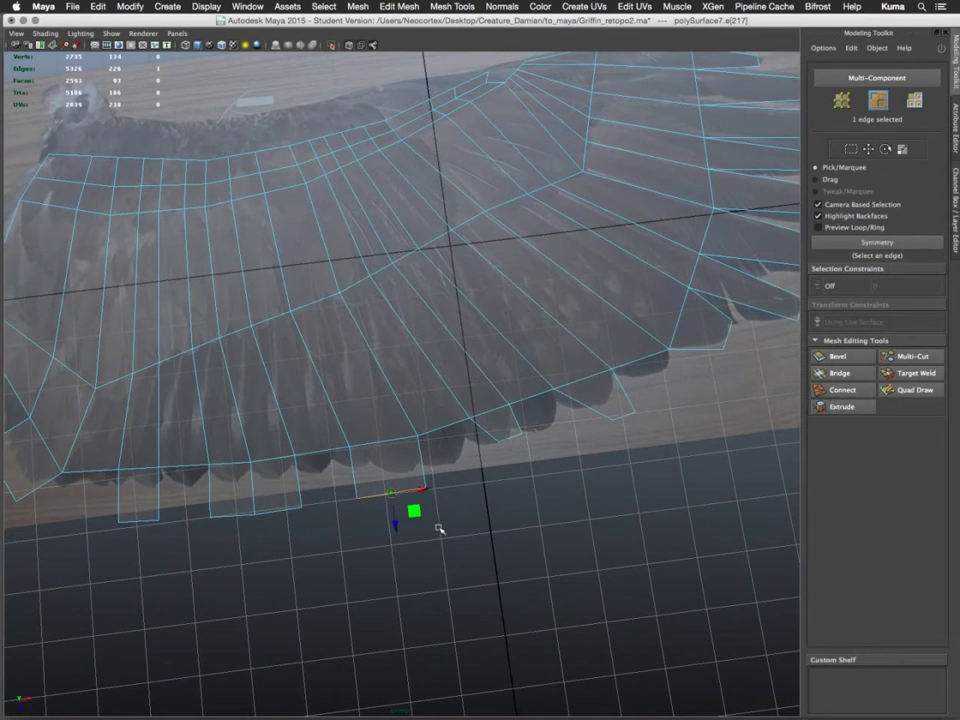
{"action": "middle_click_drag", "start_coordinate": [483, 529], "coordinate": [396, 484]}
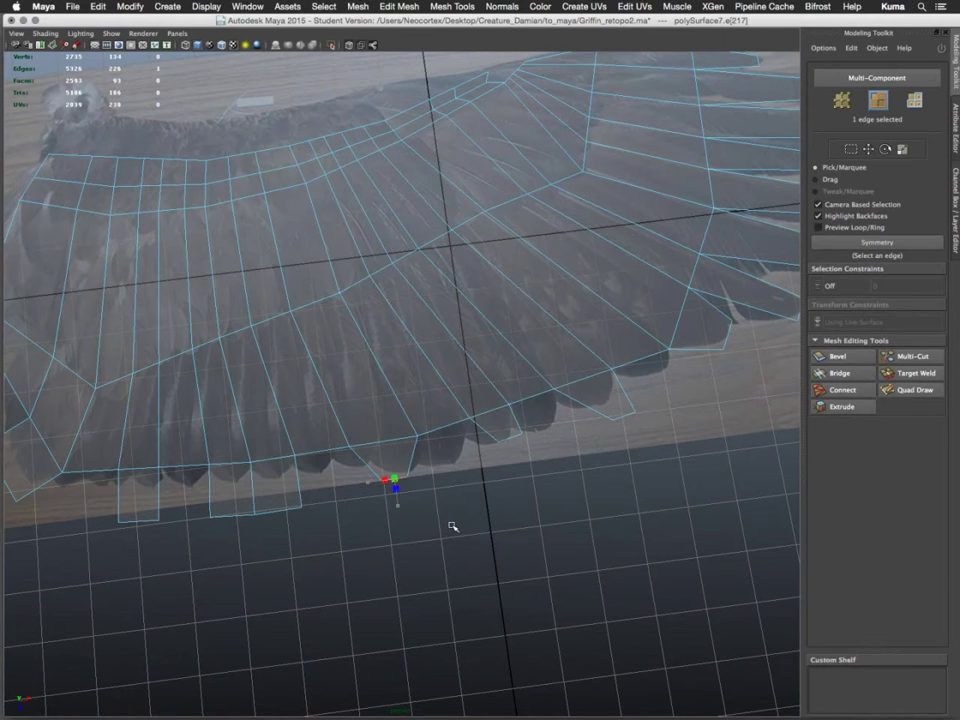
{"action": "middle_click_drag", "start_coordinate": [499, 553], "coordinate": [537, 480]}
Delete the inner of the two adjoining extruded faces on the trailing edge so that the pieces alternate with gaps
{"action": "left_click", "coordinate": [425, 500]}
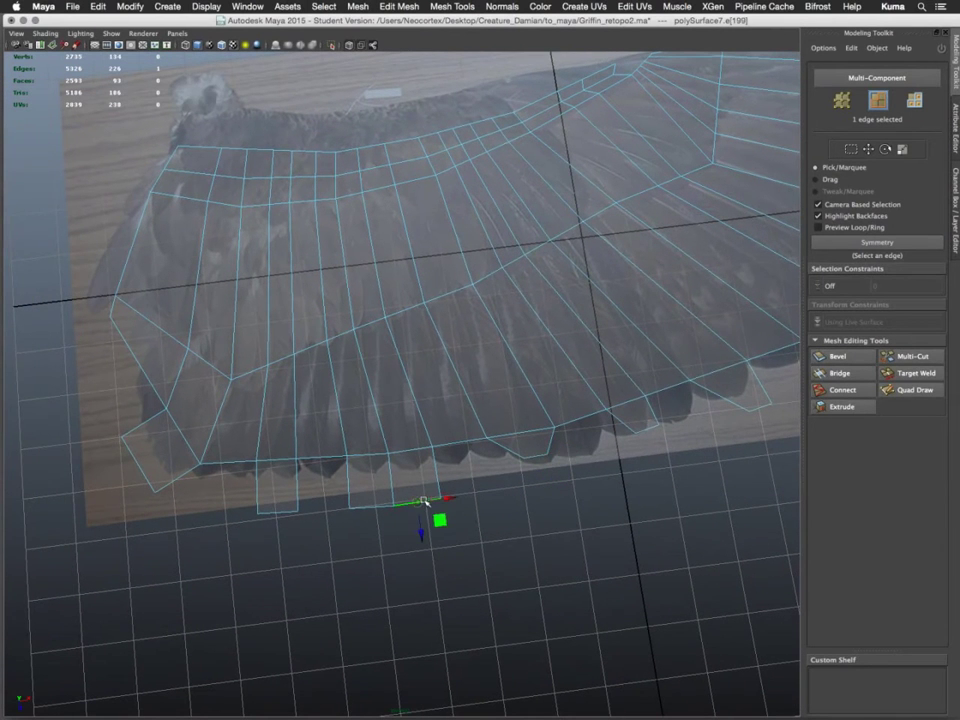
{"action": "right_click_drag", "start_coordinate": [421, 492], "coordinate": [429, 446]}
{"action": "left_click", "coordinate": [420, 465]}
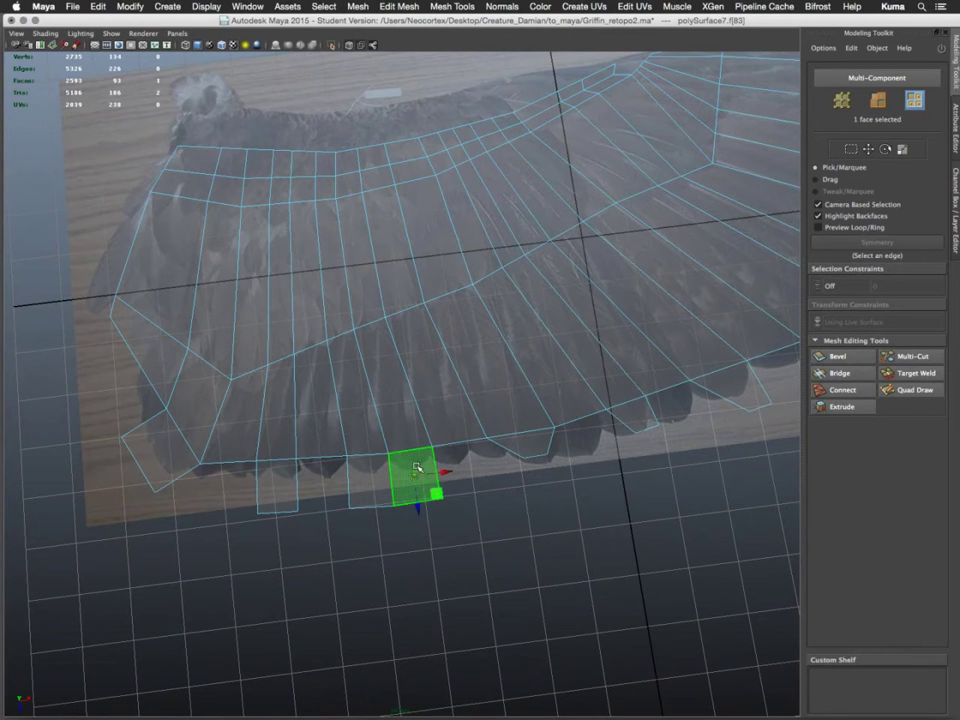
{"action": "left_click", "coordinate": [369, 489]}
{"action": "key", "text": "Delete"}
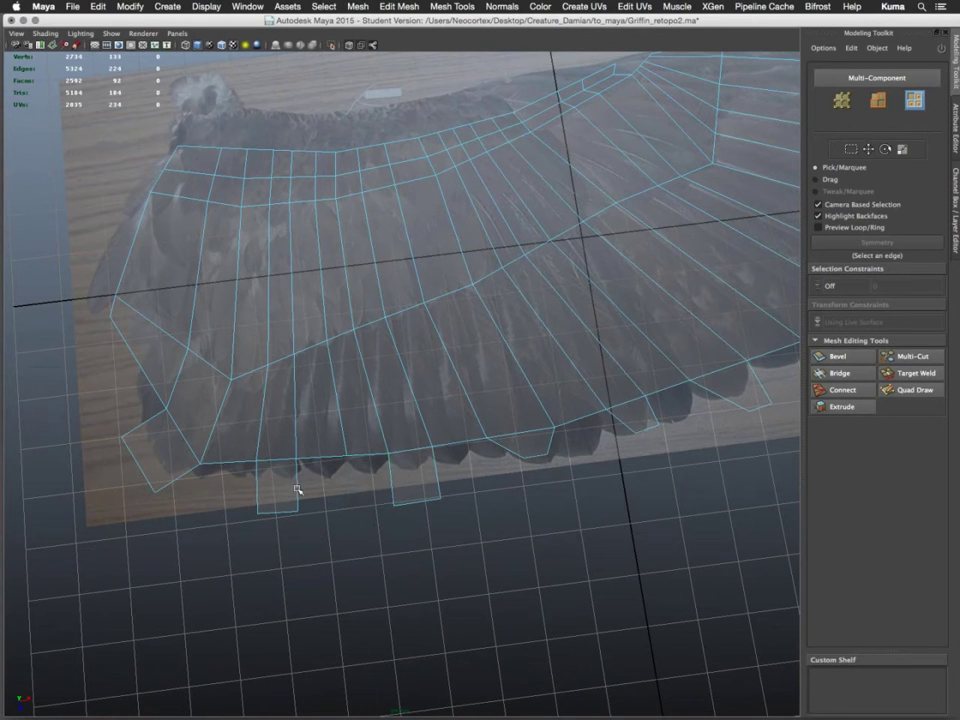
Return to edge selection, then move the remaining adjoining piece's end edge in to its feather tip and scale it narrower
{"action": "right_click_drag", "start_coordinate": [430, 421], "coordinate": [430, 394]}
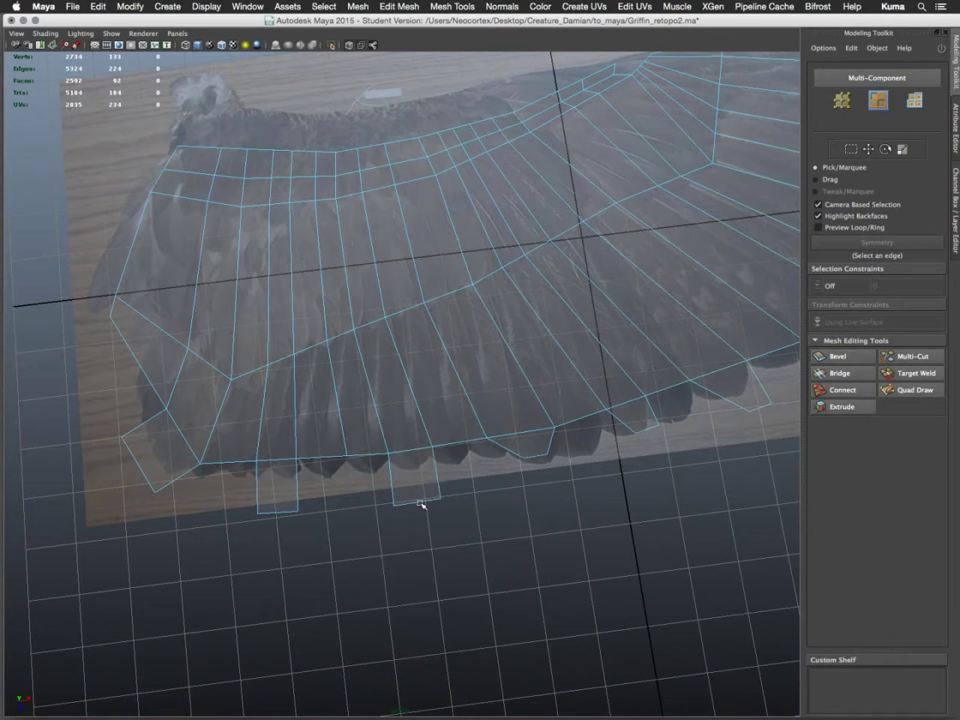
{"action": "left_click", "coordinate": [421, 503]}
{"action": "middle_click_drag", "start_coordinate": [479, 553], "coordinate": [420, 472]}
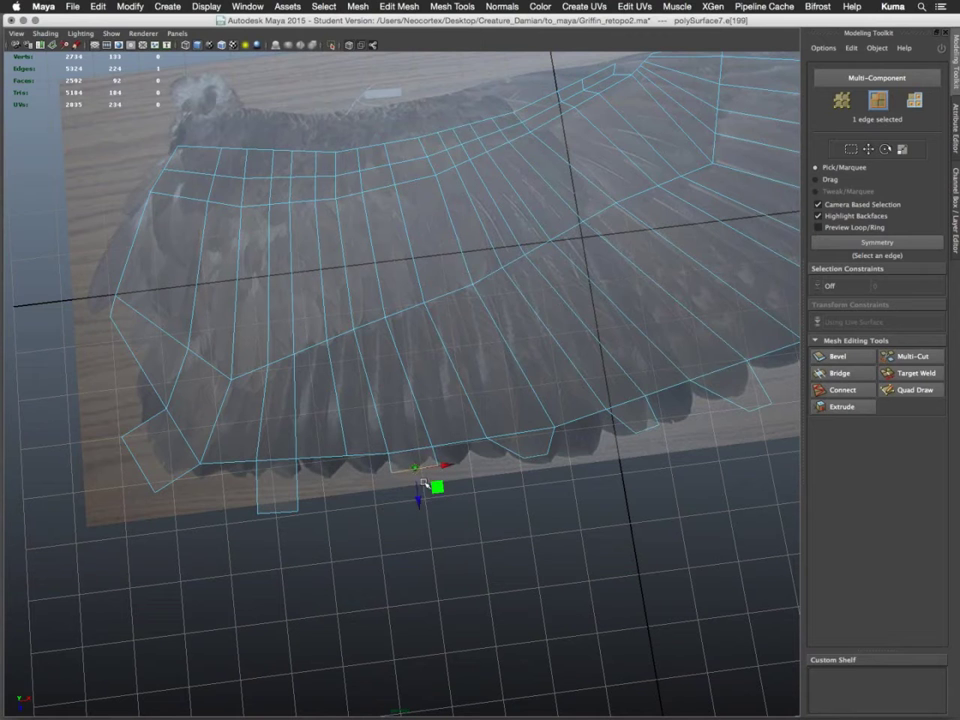
{"action": "middle_click_drag", "start_coordinate": [475, 527], "coordinate": [462, 526]}
Move and scale the end edge of the last trailing-edge piece before the inner corner to fit its feather tip
{"action": "middle_click_drag", "start_coordinate": [396, 523], "coordinate": [495, 557], "text": "alt"}
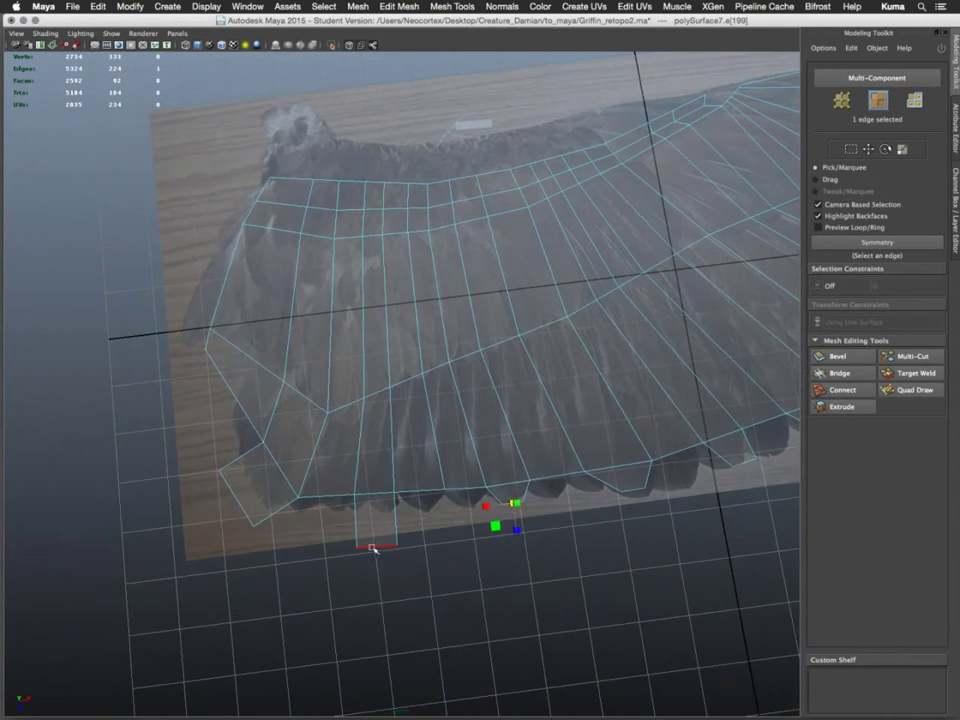
{"action": "left_click", "coordinate": [372, 548]}
{"action": "middle_click_drag", "start_coordinate": [417, 564], "coordinate": [480, 503]}
{"action": "key", "text": "w"}
Move the inner corner piece's end edge in to its feather tip and scale it narrower
{"action": "left_click_drag", "start_coordinate": [512, 499], "coordinate": [643, 189], "text": "alt"}
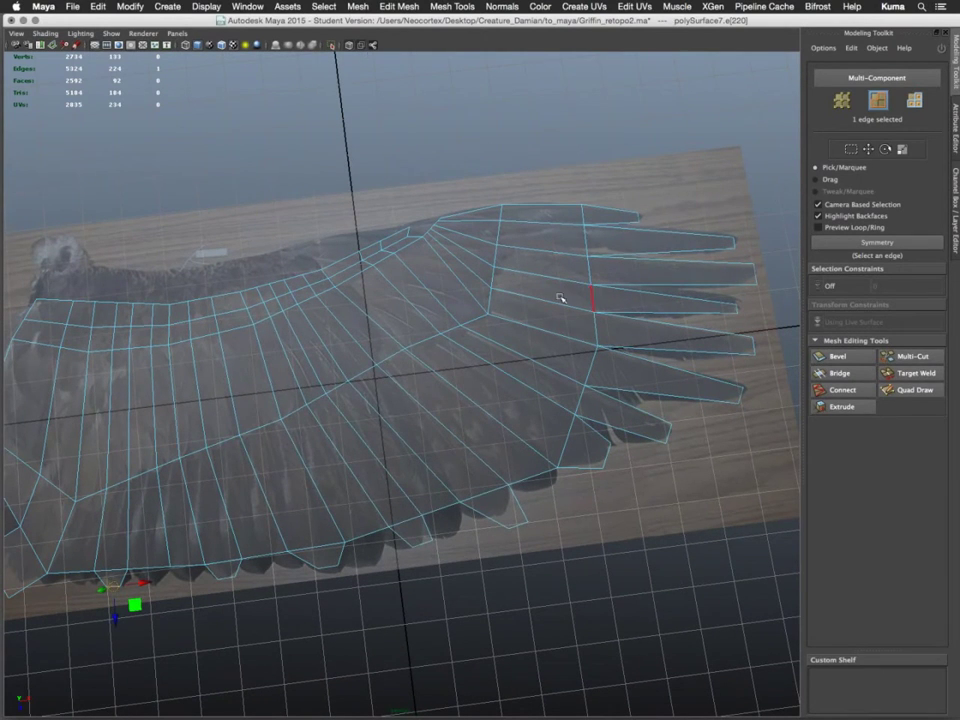
{"action": "left_click_drag", "start_coordinate": [561, 296], "coordinate": [587, 441], "text": "alt"}
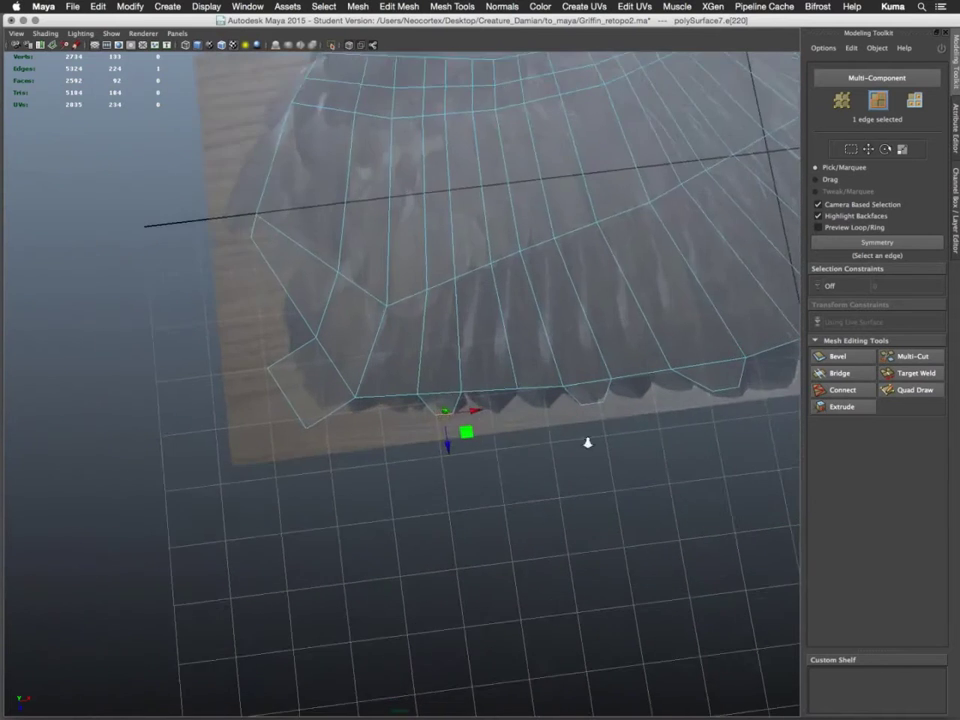
{"action": "scroll", "coordinate": [587, 441], "scroll_direction": "up", "scroll_amount": 3}
{"action": "left_click", "coordinate": [226, 408]}
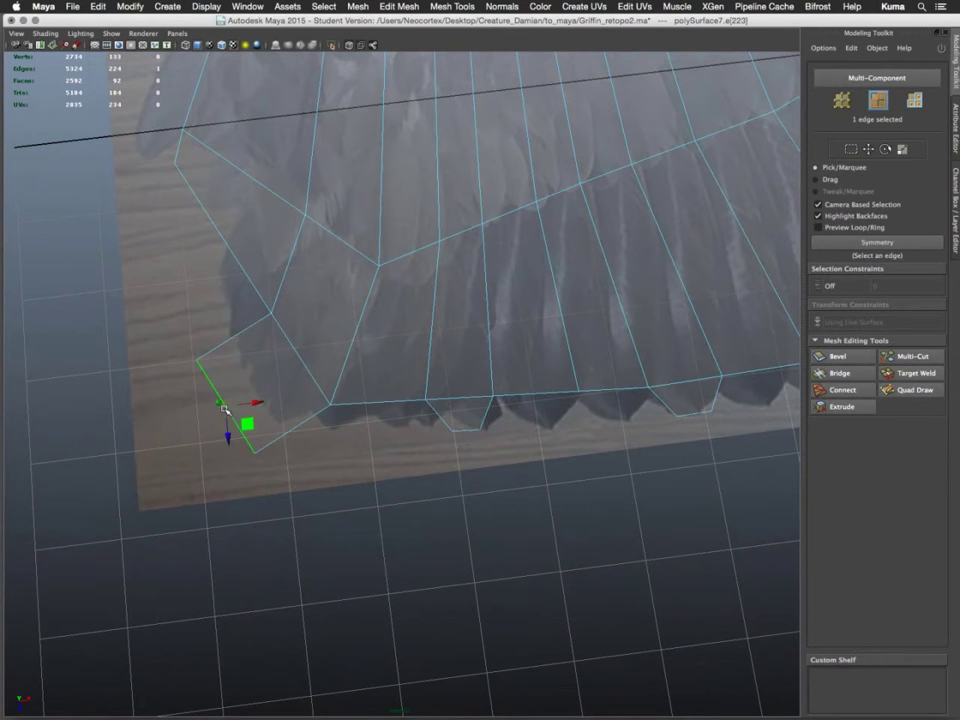
{"action": "right_click_drag", "start_coordinate": [224, 414], "coordinate": [231, 418], "text": "shift"}
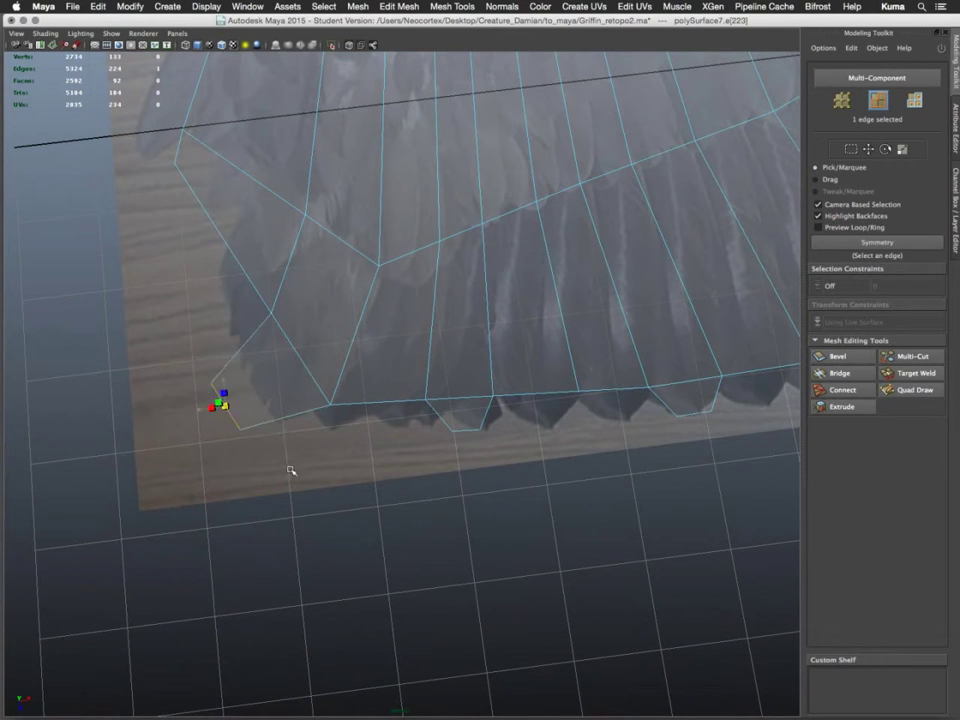
{"action": "middle_click_drag", "start_coordinate": [287, 467], "coordinate": [279, 410]}
Select seven border edges in the gaps between the feather pieces, along the trailing edge and around the inner corner
{"action": "scroll", "coordinate": [486, 272], "scroll_direction": "down", "scroll_amount": 3}
{"action": "left_click_drag", "start_coordinate": [486, 272], "coordinate": [418, 328], "text": "alt"}
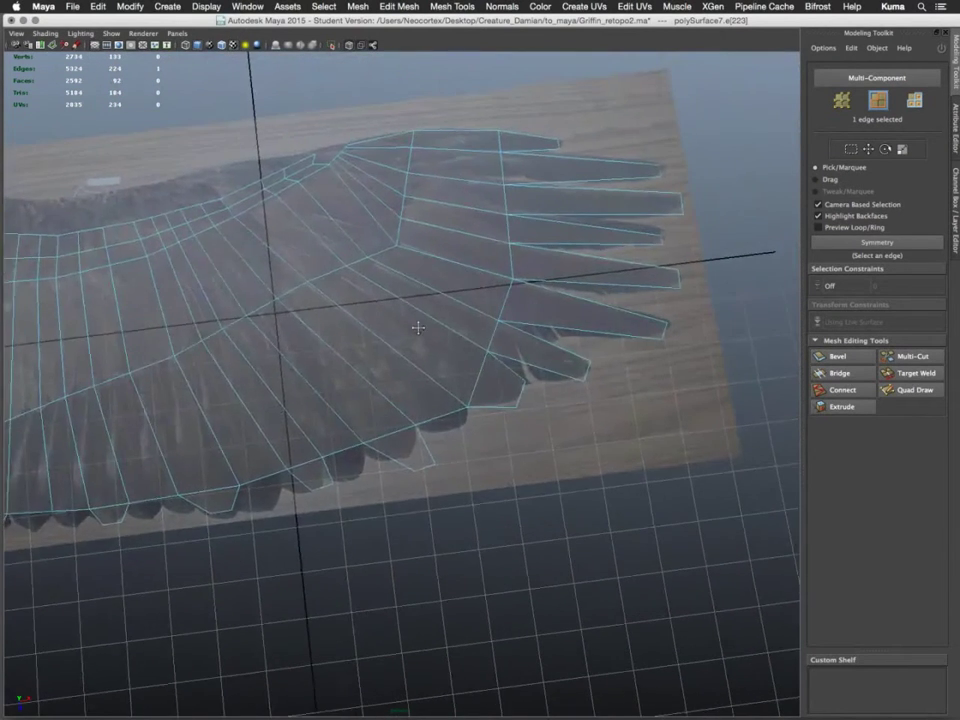
{"action": "middle_click_drag", "start_coordinate": [418, 328], "coordinate": [461, 171], "text": "alt"}
{"action": "scroll", "coordinate": [467, 291], "scroll_direction": "up", "scroll_amount": 3}
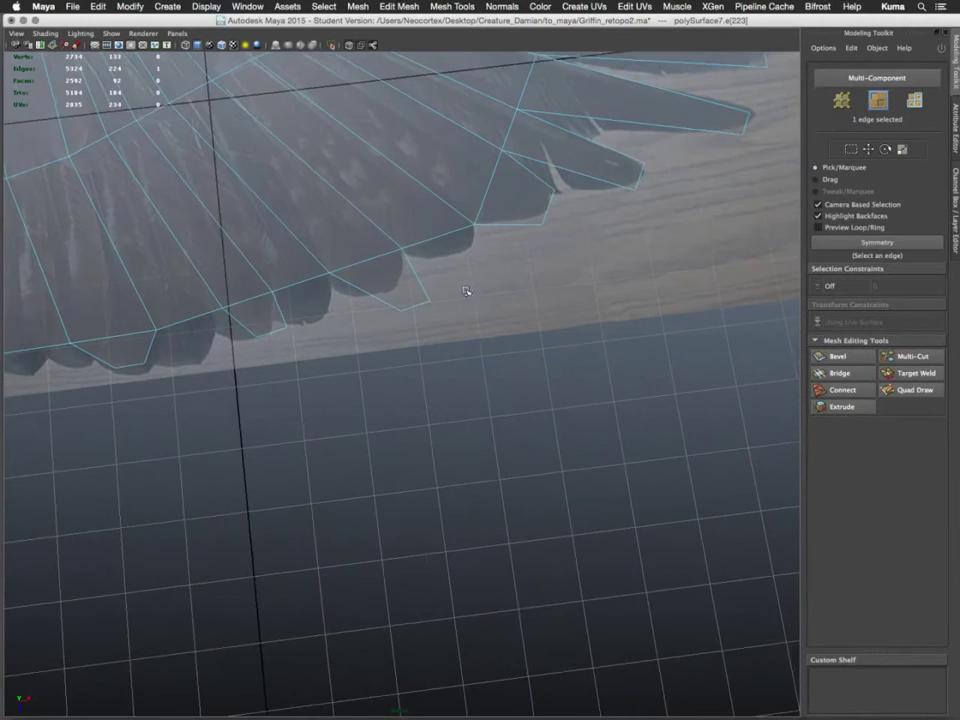
{"action": "left_click", "coordinate": [436, 234]}
{"action": "left_click_drag", "start_coordinate": [436, 234], "coordinate": [425, 297], "text": "alt"}
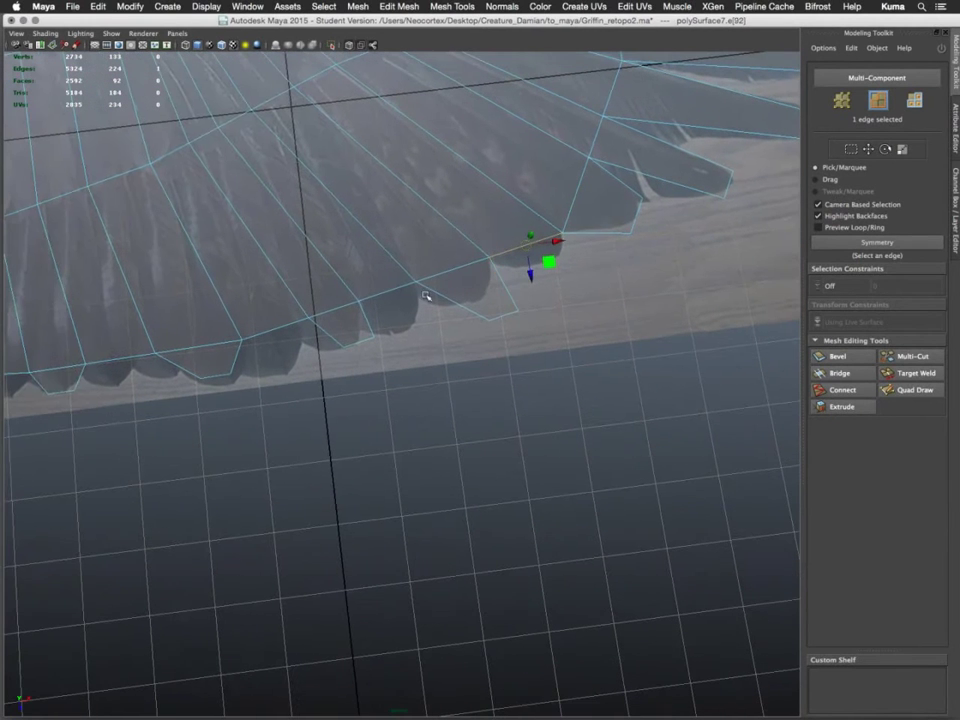
{"action": "left_click", "coordinate": [391, 292], "text": "shift"}
{"action": "middle_click_drag", "start_coordinate": [296, 322], "coordinate": [418, 321], "text": "alt"}
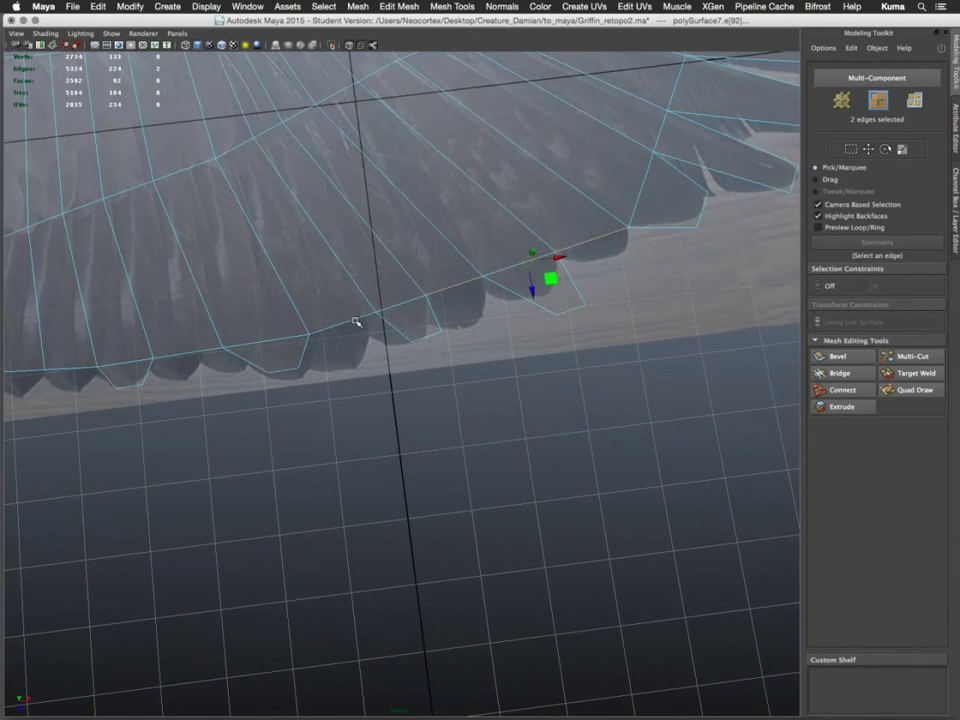
{"action": "left_click", "coordinate": [355, 321], "text": "shift"}
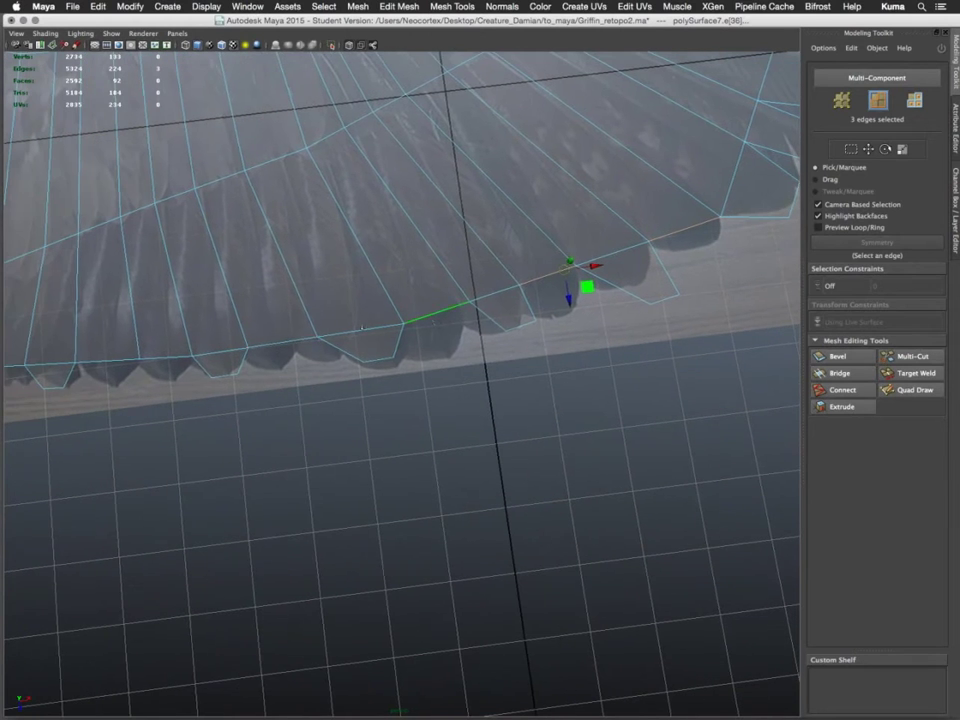
{"action": "left_click", "coordinate": [276, 342], "text": "shift"}
{"action": "middle_click_drag", "start_coordinate": [259, 317], "coordinate": [332, 339], "text": "alt"}
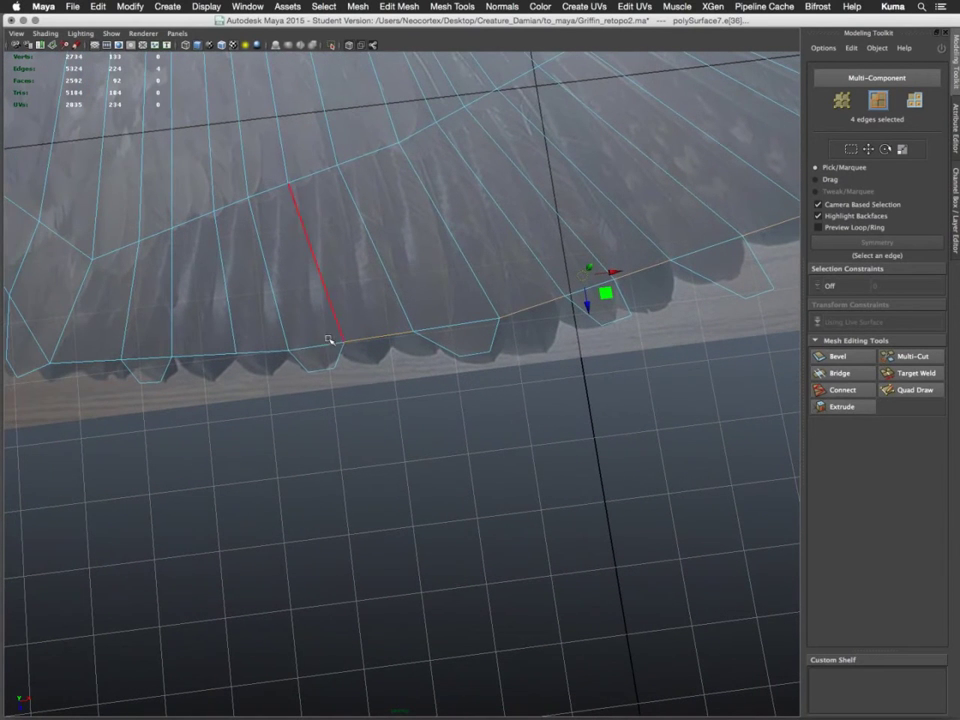
{"action": "left_click", "coordinate": [224, 357], "text": "shift"}
{"action": "middle_click_drag", "start_coordinate": [122, 360], "coordinate": [260, 361], "text": "alt"}
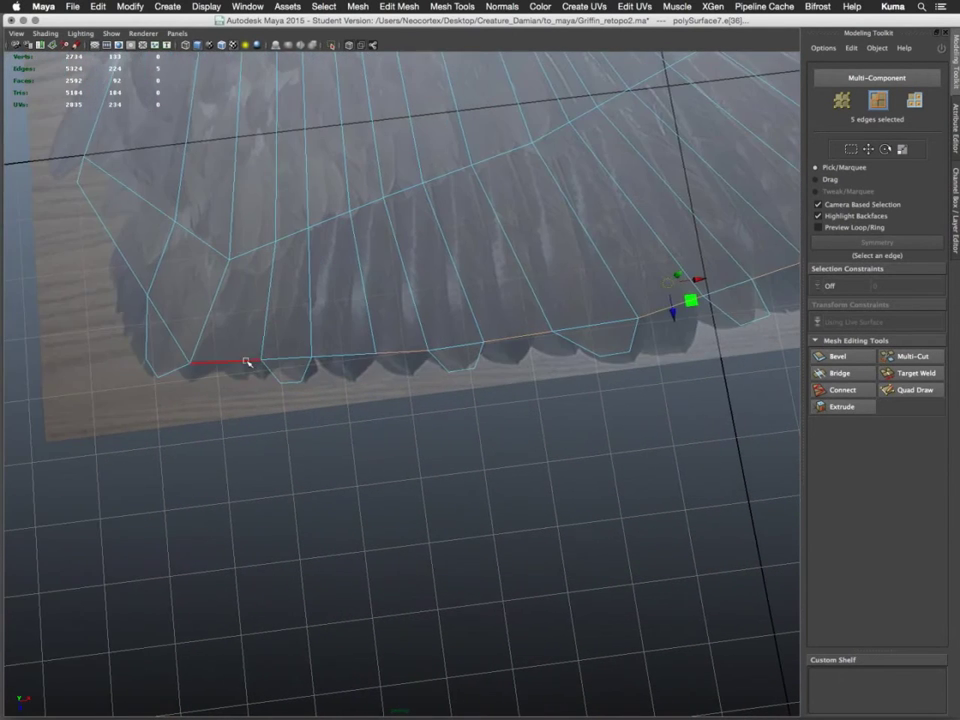
{"action": "left_click", "coordinate": [246, 361], "text": "shift"}
{"action": "left_click", "coordinate": [138, 281], "text": "shift"}
Extrude the seven selected border edges outward to the feather tips of the reference photo
{"action": "right_click_drag", "start_coordinate": [420, 302], "coordinate": [302, 190], "text": "alt"}
{"action": "middle_click_drag", "start_coordinate": [716, 219], "coordinate": [452, 358], "text": "alt"}
{"action": "key", "text": "space"}
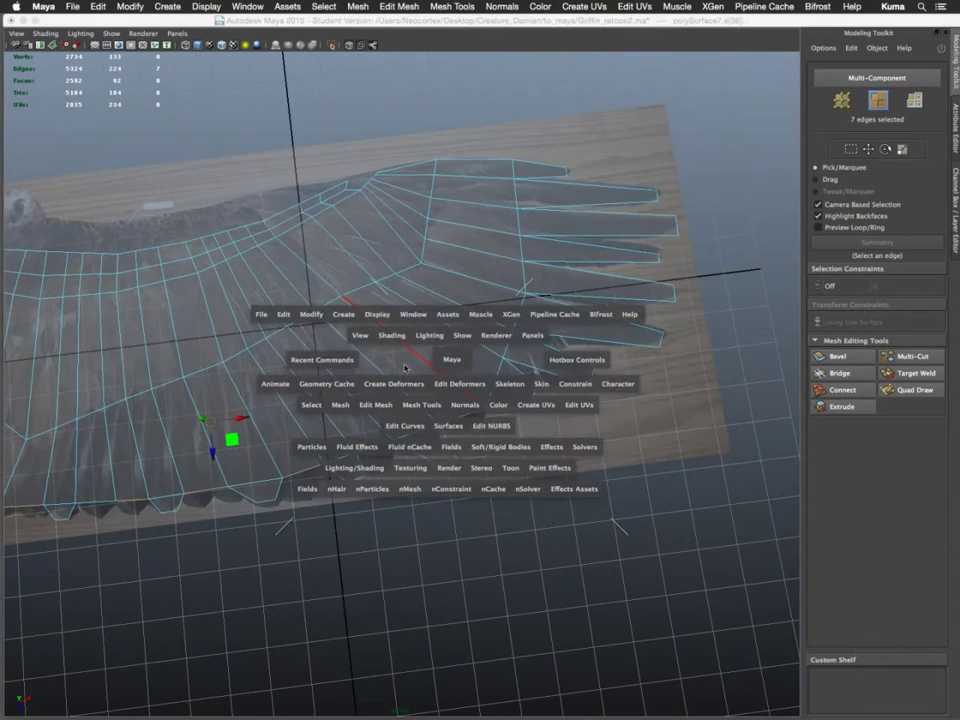
{"action": "left_click_drag", "start_coordinate": [387, 404], "coordinate": [392, 227]}
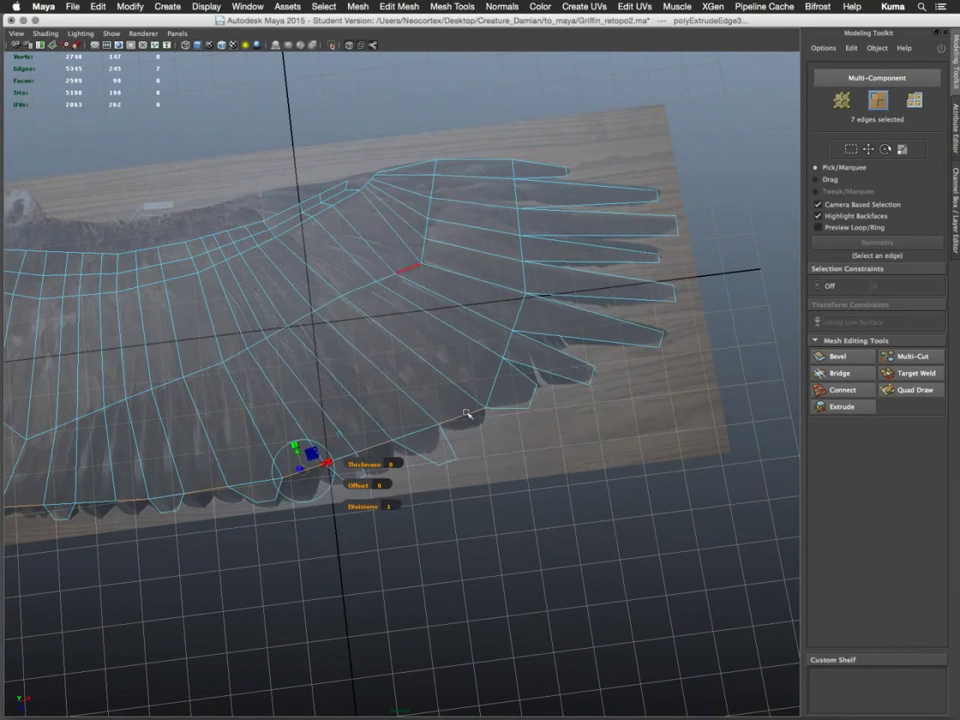
{"action": "right_click_drag", "start_coordinate": [467, 414], "coordinate": [548, 500], "text": "alt"}
{"action": "left_click_drag", "start_coordinate": [429, 482], "coordinate": [334, 454], "text": "alt"}
{"action": "left_click_drag", "start_coordinate": [296, 373], "coordinate": [307, 404]}
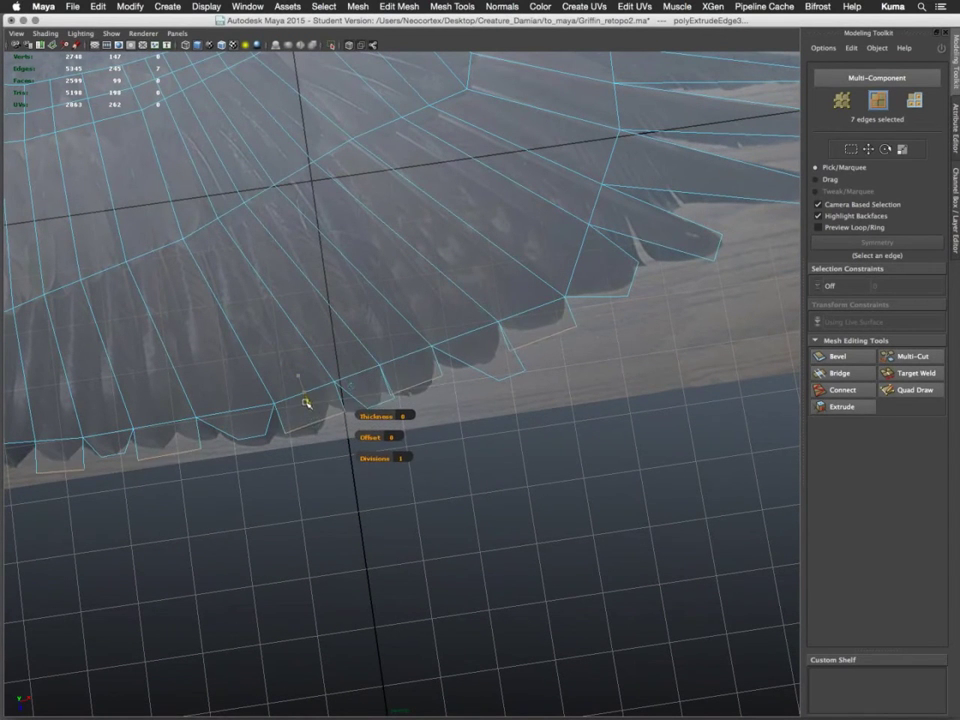
Restore the selection of all seven extruded end edges and scale them narrower together
{"action": "left_click", "coordinate": [534, 335]}
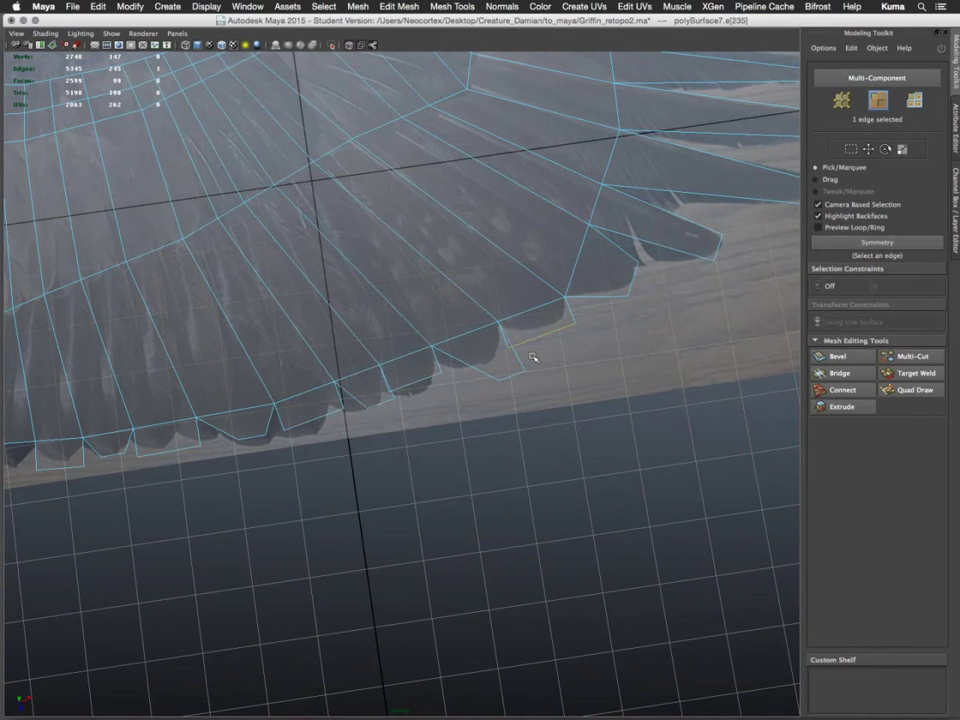
{"action": "key", "text": "super+z"}
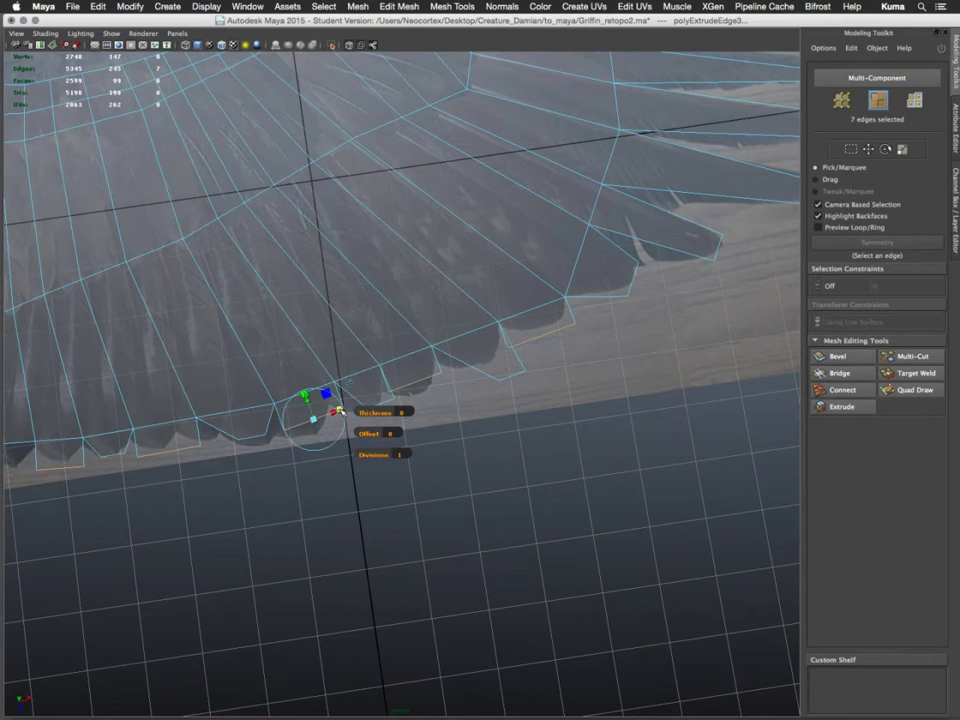
{"action": "left_click_drag", "start_coordinate": [340, 411], "coordinate": [326, 416]}
{"action": "middle_click_drag", "start_coordinate": [226, 376], "coordinate": [432, 373], "text": "alt"}
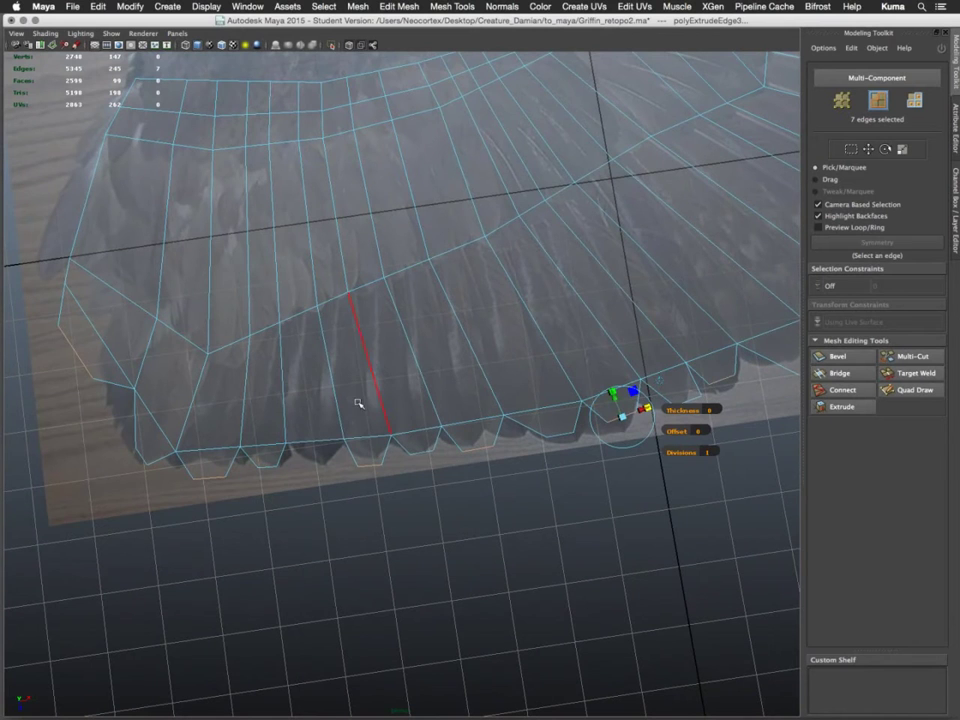
Extrude the skipped border edge near the inner end of the trailing edge out to its feather tip for scaling
{"action": "left_click", "coordinate": [303, 438]}
{"action": "mouse_move", "coordinate": [306, 418]}
{"action": "left_mouse_down", "text": "alt"}
{"action": "mouse_move", "coordinate": [360, 456]}
{"action": "mouse_move", "coordinate": [339, 405]}
{"action": "mouse_move", "coordinate": [274, 358]}
{"action": "mouse_move", "coordinate": [311, 410]}
{"action": "left_mouse_up", "text": "alt"}
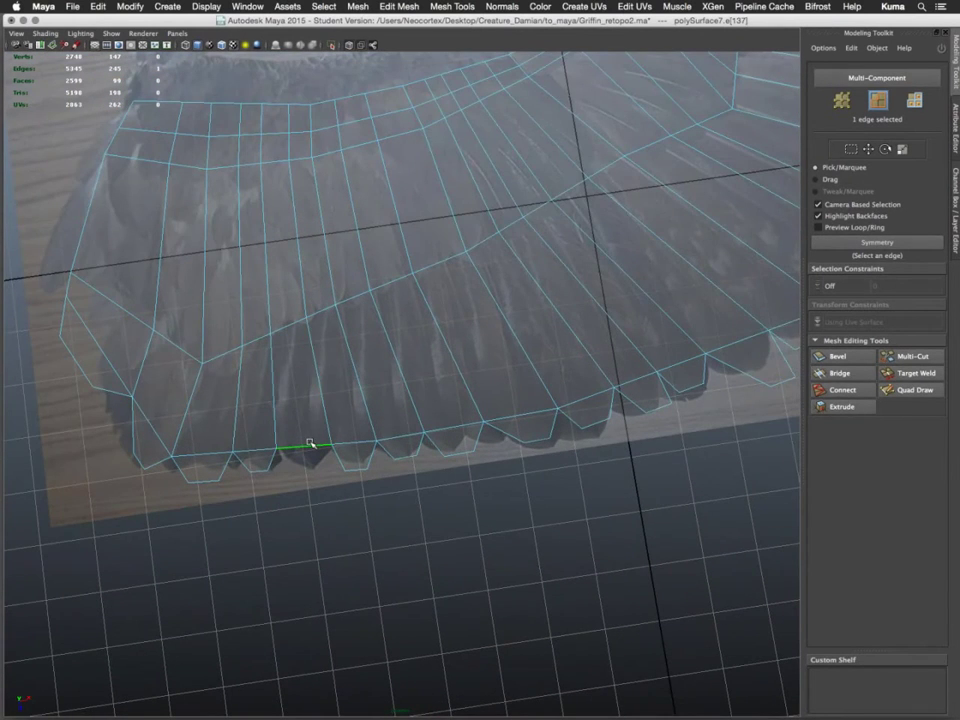
{"action": "key", "text": "ctrl+e"}
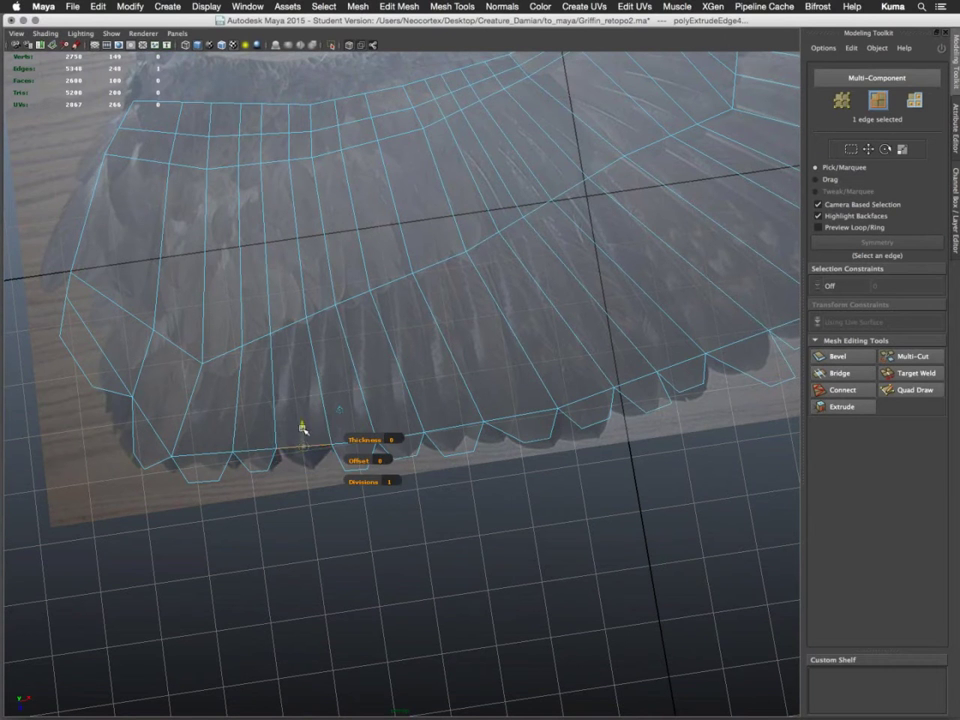
{"action": "key", "text": "r"}
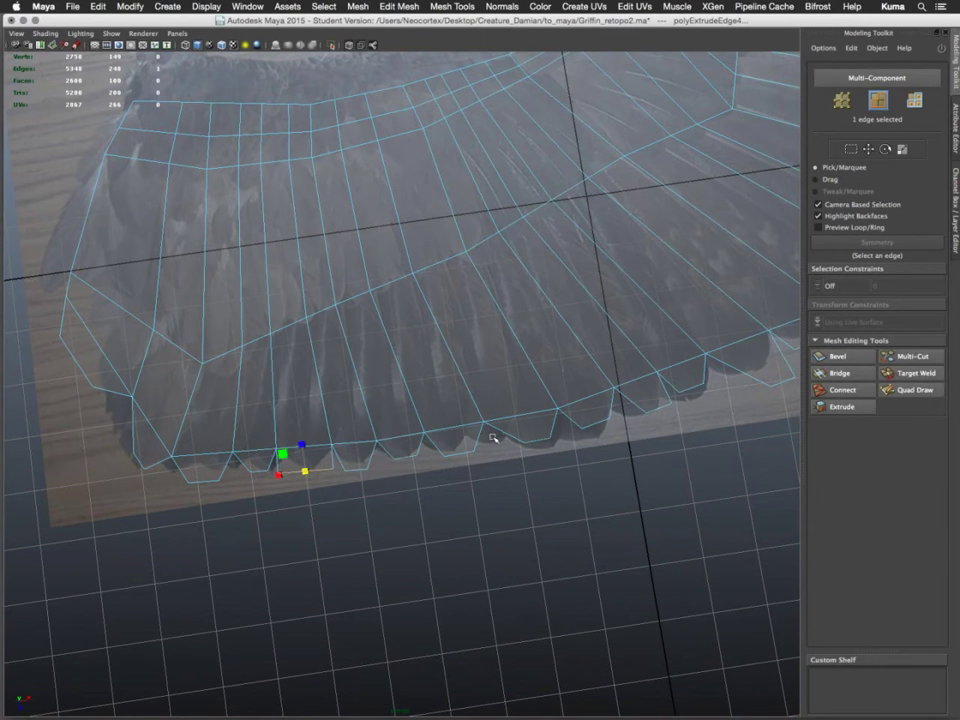
With Quad Draw, insert two lengthwise edge loops, one through the outer row and one through the middle row of wing faces
{"action": "left_click_drag", "start_coordinate": [497, 407], "coordinate": [487, 431], "text": "alt"}
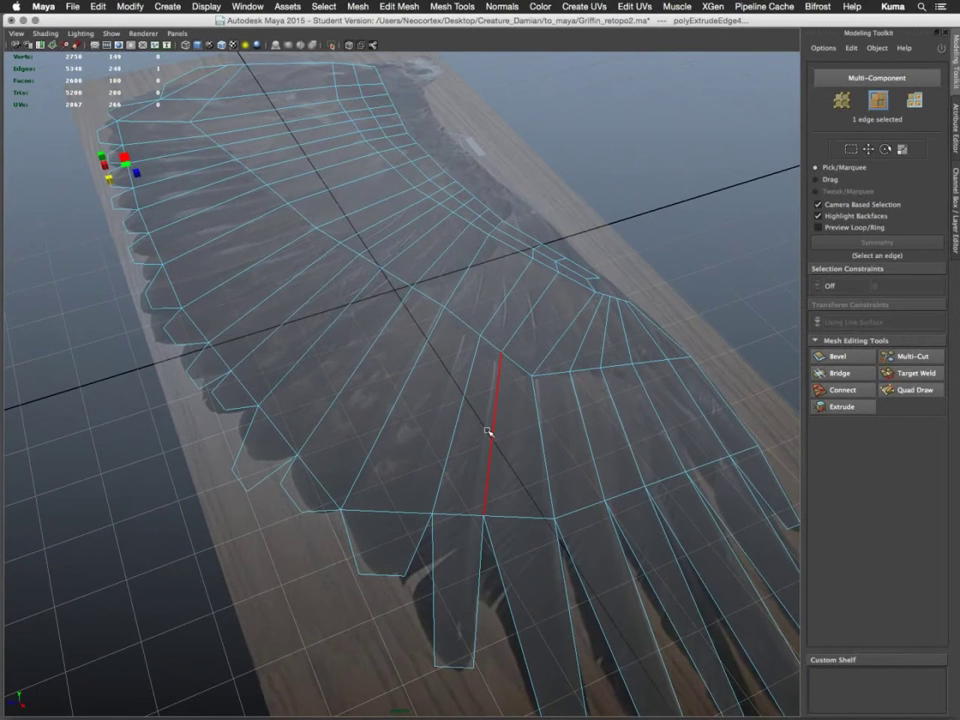
{"action": "left_click", "coordinate": [914, 389]}
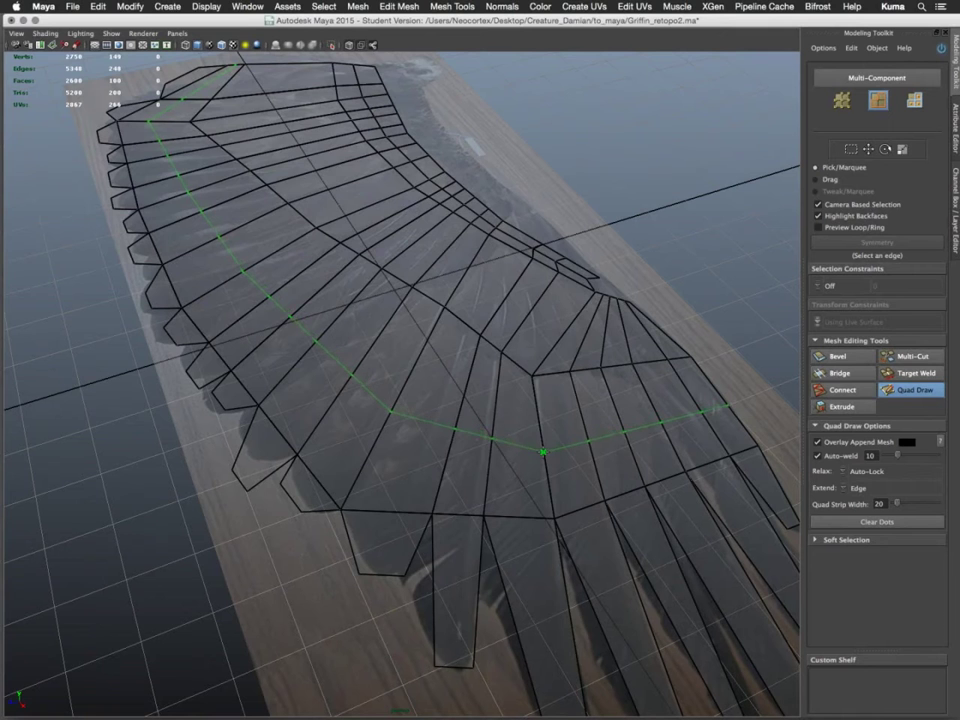
{"action": "left_click", "coordinate": [542, 448], "text": "ctrl"}
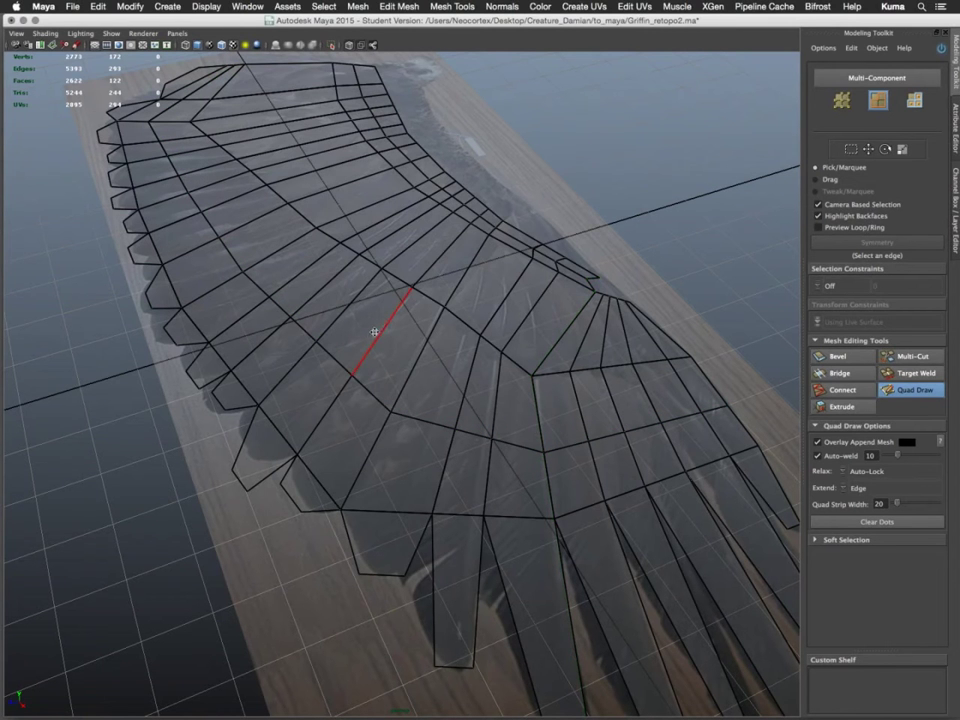
{"action": "left_click", "coordinate": [438, 260], "text": "ctrl"}
Insert a crosswise edge about midway along each of the six long feathers at the wing tip
{"action": "middle_click_drag", "start_coordinate": [455, 460], "coordinate": [396, 322], "text": "alt"}
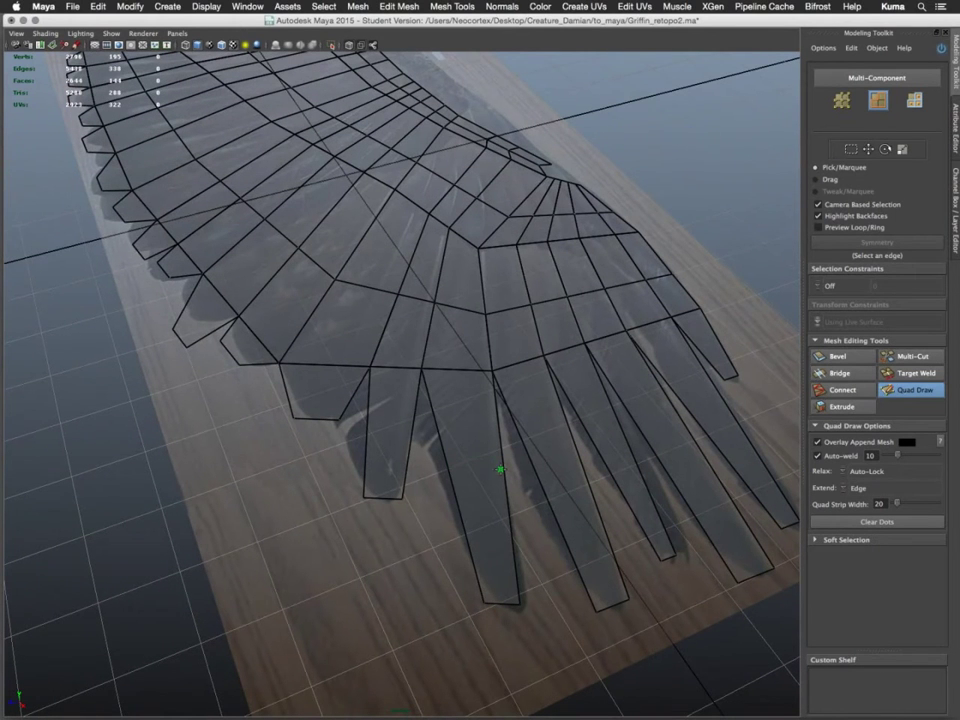
{"action": "left_click", "coordinate": [500, 469], "text": "ctrl"}
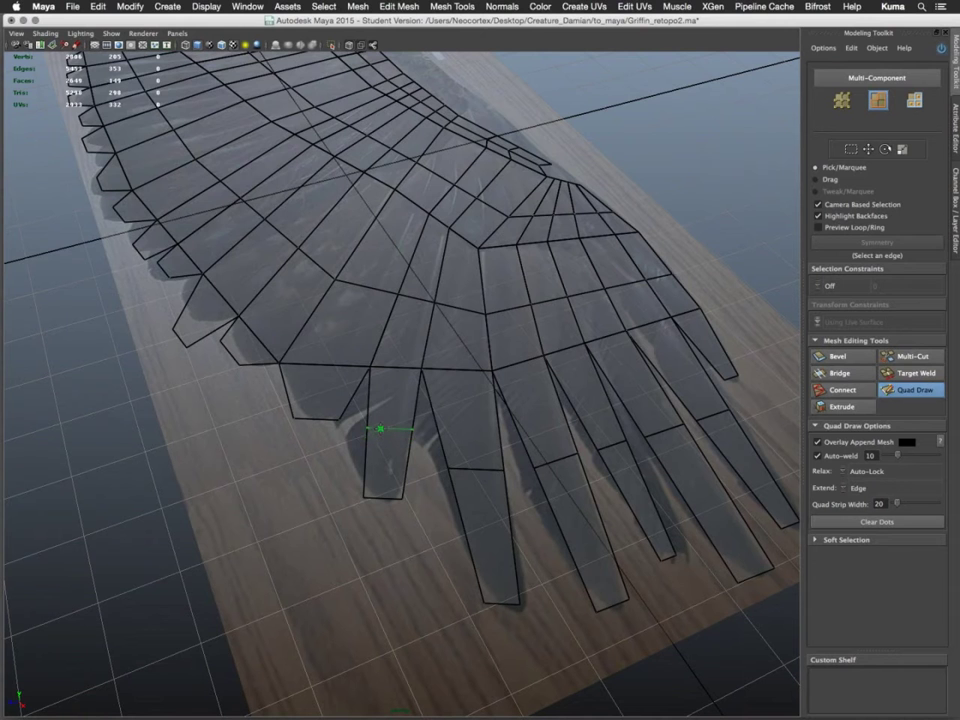
{"action": "left_click", "coordinate": [379, 432], "text": "ctrl"}
{"action": "middle_click_drag", "start_coordinate": [402, 452], "coordinate": [312, 562], "text": "alt"}
{"action": "scroll", "coordinate": [410, 475], "scroll_direction": "down", "scroll_amount": 2}
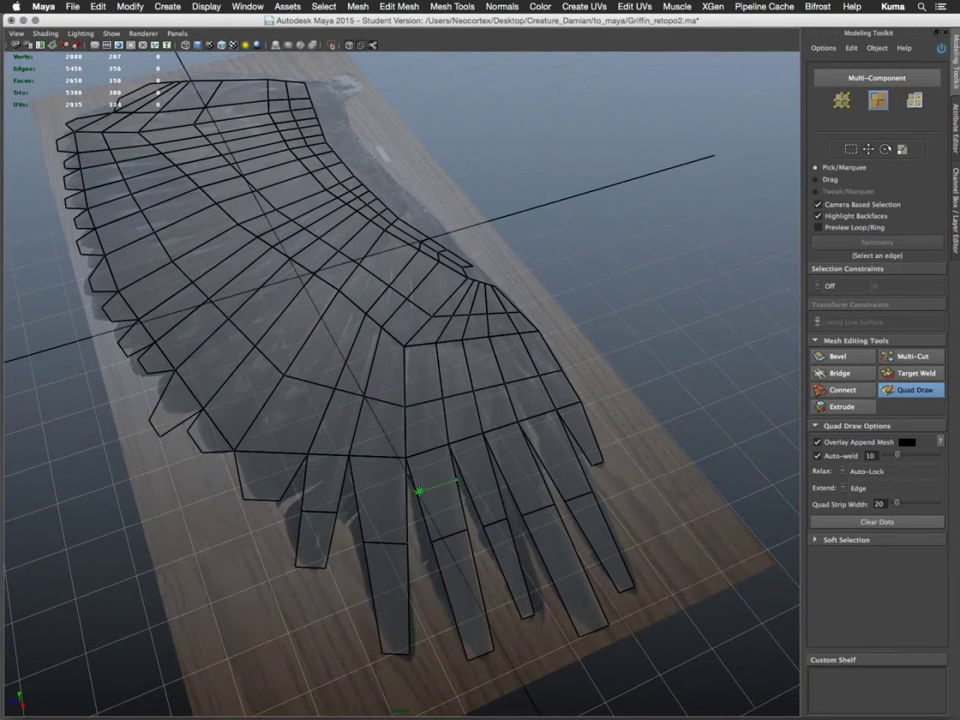
Leave Quad Draw and select the whole wing mesh in object mode
{"action": "mouse_move", "coordinate": [343, 401]}
{"action": "left_mouse_down", "text": "alt"}
{"action": "mouse_move", "coordinate": [480, 410]}
{"action": "mouse_move", "coordinate": [439, 381]}
{"action": "left_mouse_up", "text": "alt"}
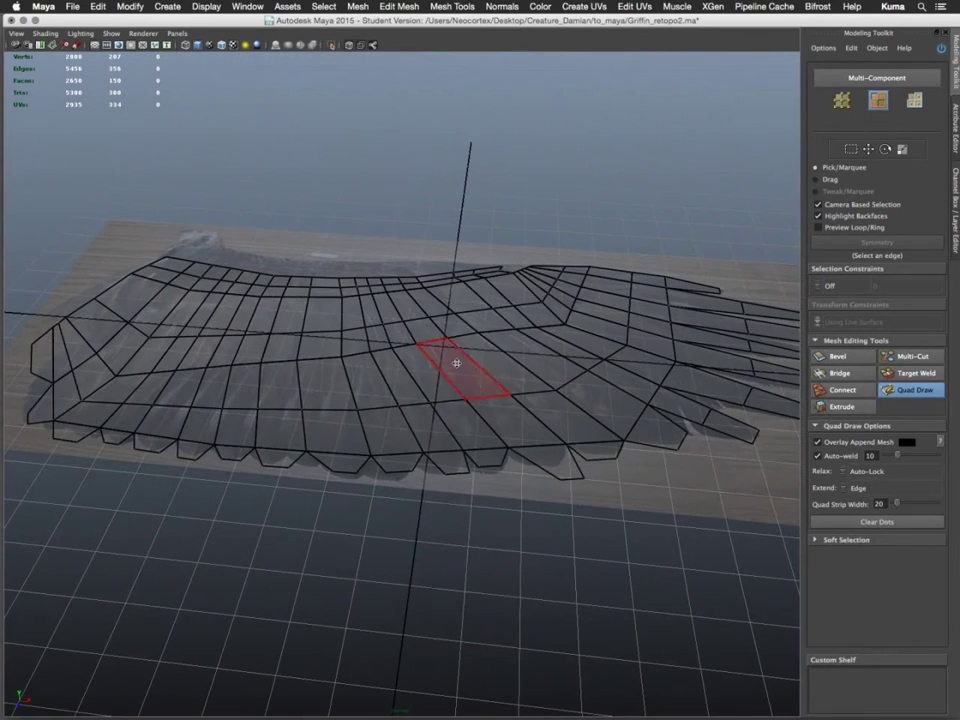
{"action": "right_click_drag", "start_coordinate": [452, 362], "coordinate": [432, 365]}
{"action": "left_click", "coordinate": [432, 365]}
{"action": "left_click_drag", "start_coordinate": [432, 365], "coordinate": [382, 403], "text": "alt"}
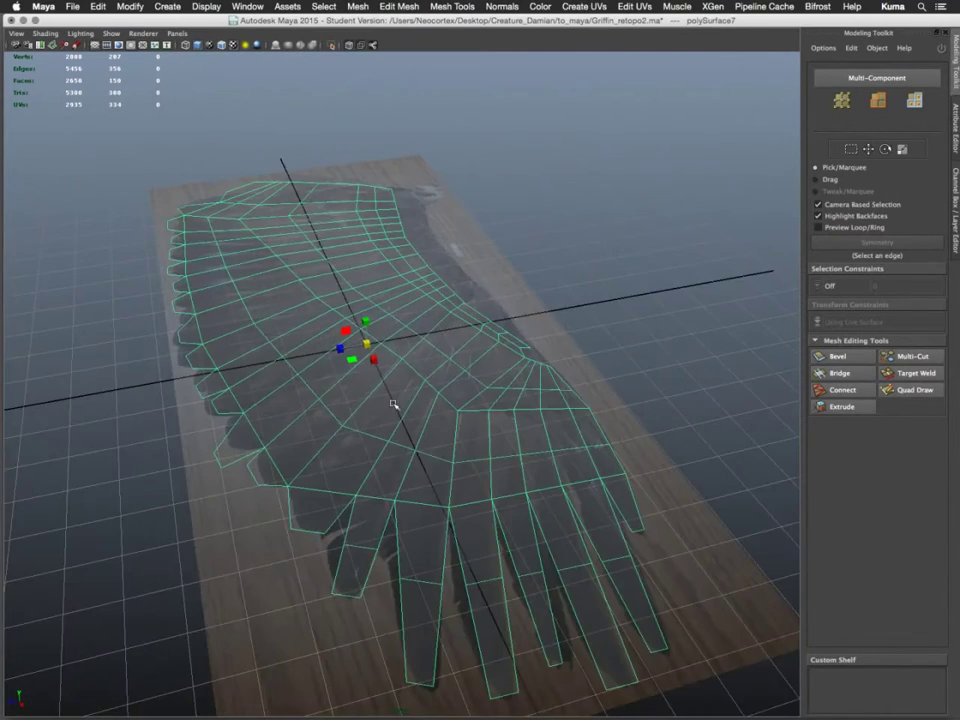
Use Append to Polygon to fill the innermost part of the leading-edge notch with a face between its two facing border edges
{"action": "middle_click_drag", "start_coordinate": [398, 404], "coordinate": [260, 375], "text": "alt"}
{"action": "right_click_drag", "start_coordinate": [268, 375], "coordinate": [600, 510], "text": "alt"}
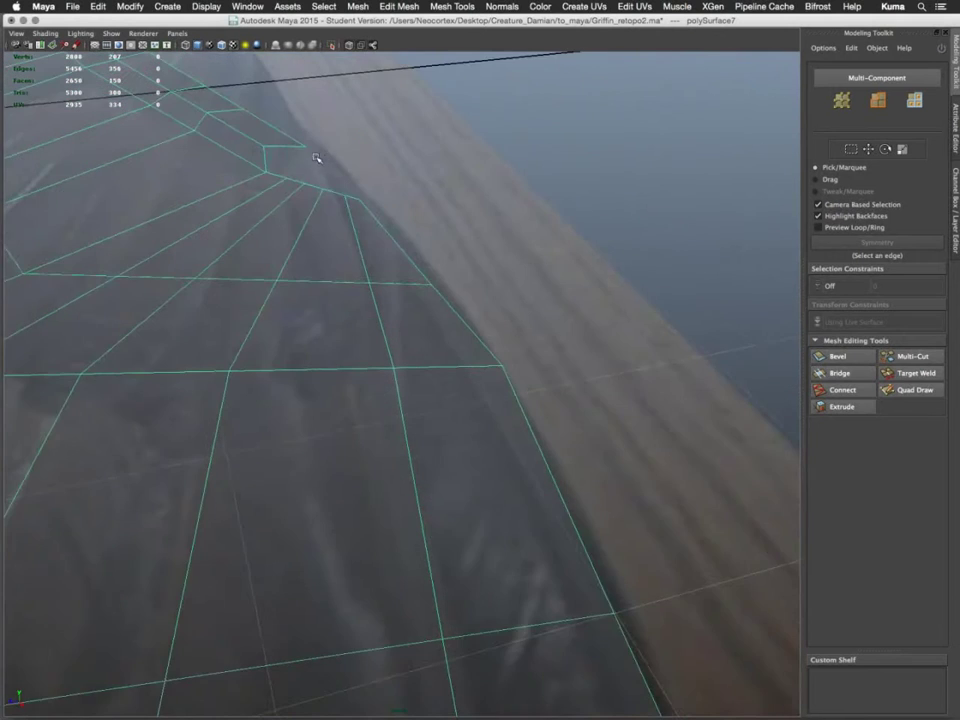
{"action": "left_click_drag", "start_coordinate": [317, 157], "coordinate": [295, 227], "text": "alt"}
{"action": "middle_click_drag", "start_coordinate": [290, 389], "coordinate": [358, 370], "text": "alt"}
{"action": "right_click_drag", "start_coordinate": [360, 372], "coordinate": [369, 403], "text": "alt"}
{"action": "left_click_drag", "start_coordinate": [369, 403], "coordinate": [371, 431], "text": "alt"}
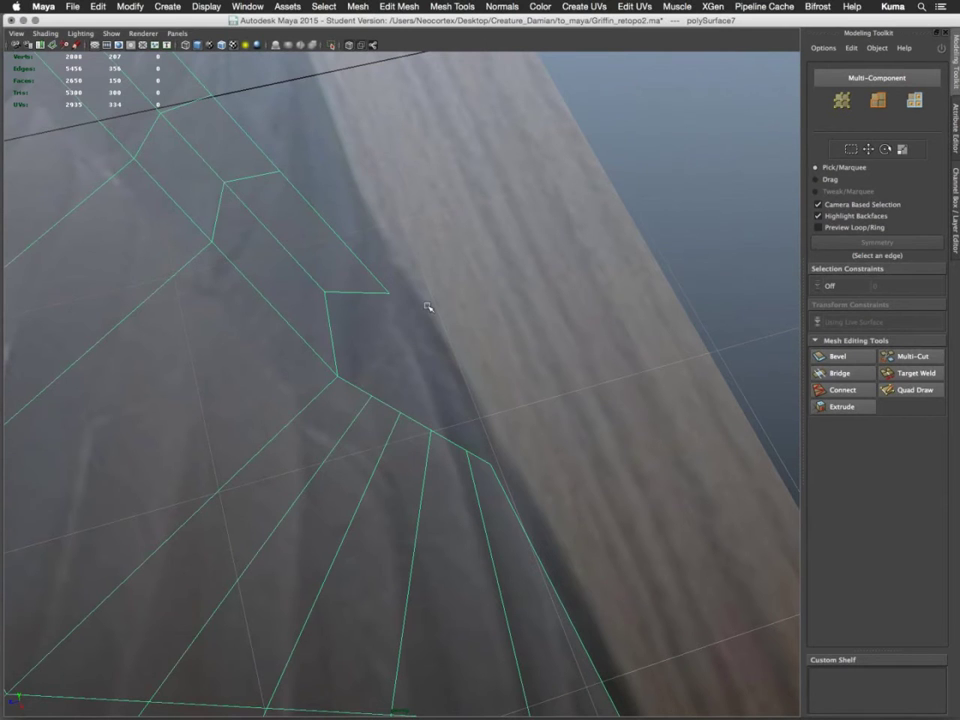
{"action": "key", "text": "space"}
{"action": "left_click_drag", "start_coordinate": [413, 354], "coordinate": [411, 409]}
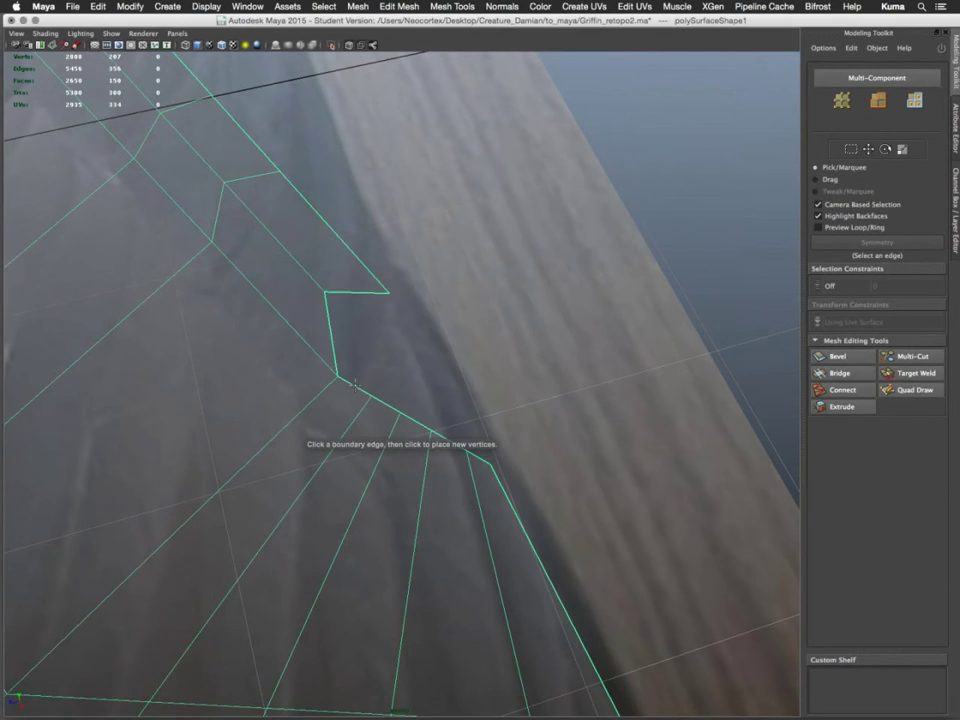
{"action": "left_click", "coordinate": [354, 386]}
{"action": "left_click", "coordinate": [355, 293]}
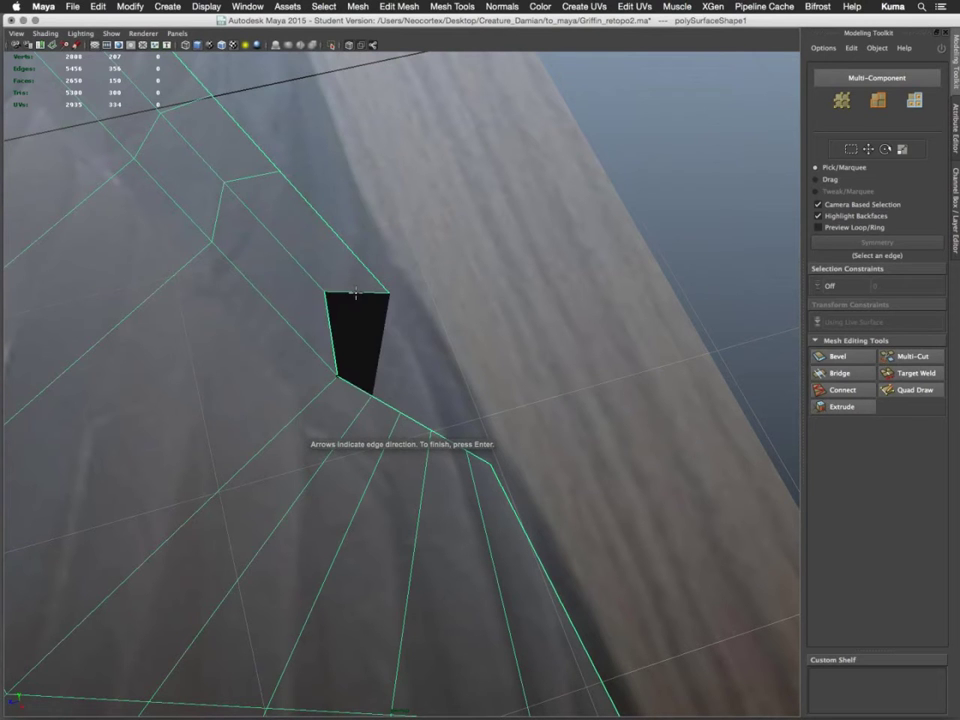
{"action": "key", "text": "Return"}
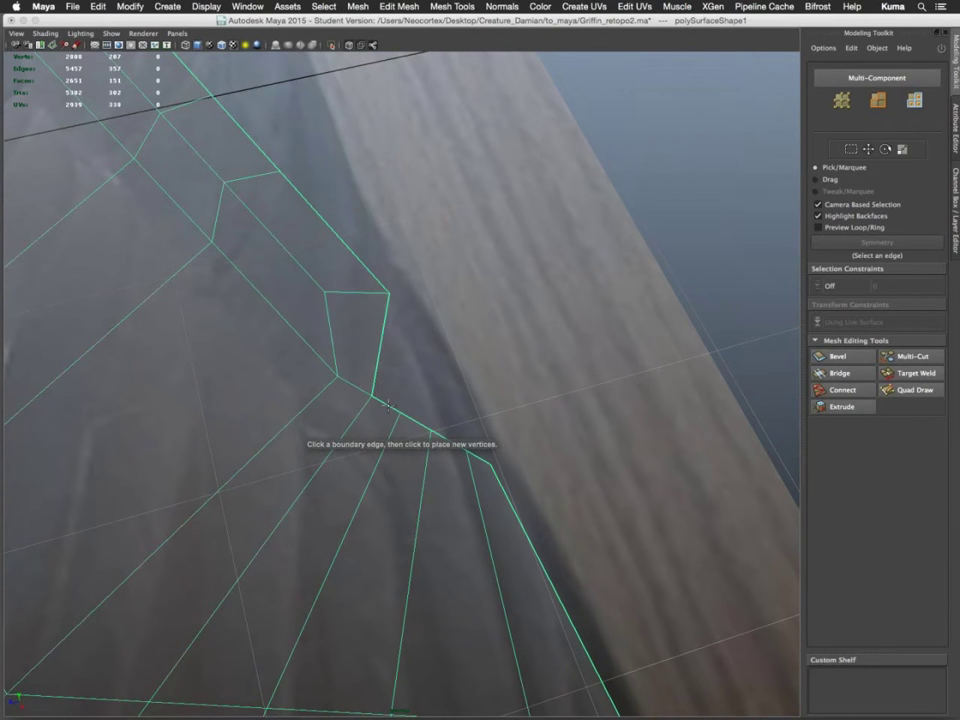
Append a second face in the leading-edge notch, joining the next border edges to the new face's open side
{"action": "left_click", "coordinate": [410, 418]}
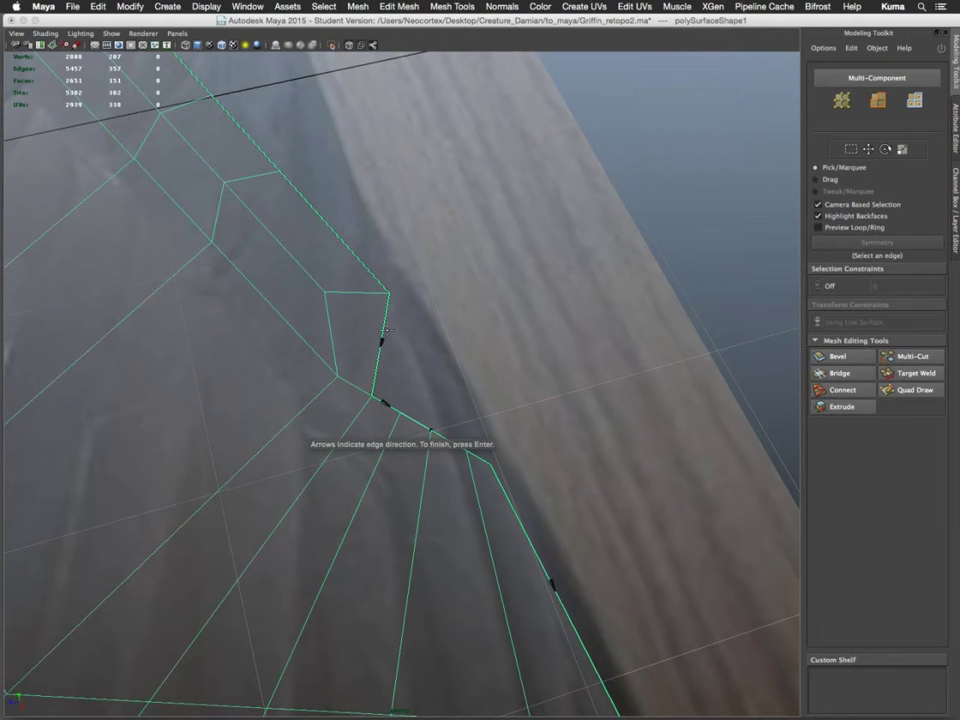
{"action": "left_click", "coordinate": [383, 325]}
{"action": "key", "text": "Return"}
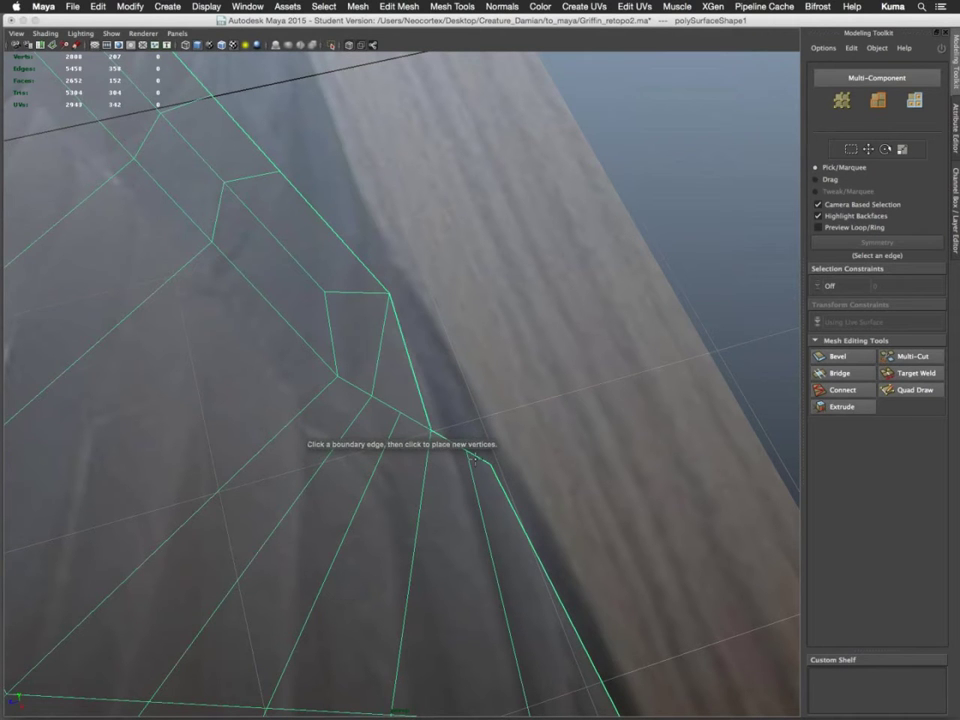
Append a final face that closes the outer part of the leading-edge notch, between its two remaining facing border edges
{"action": "left_click", "coordinate": [479, 456]}
{"action": "left_click", "coordinate": [403, 338]}
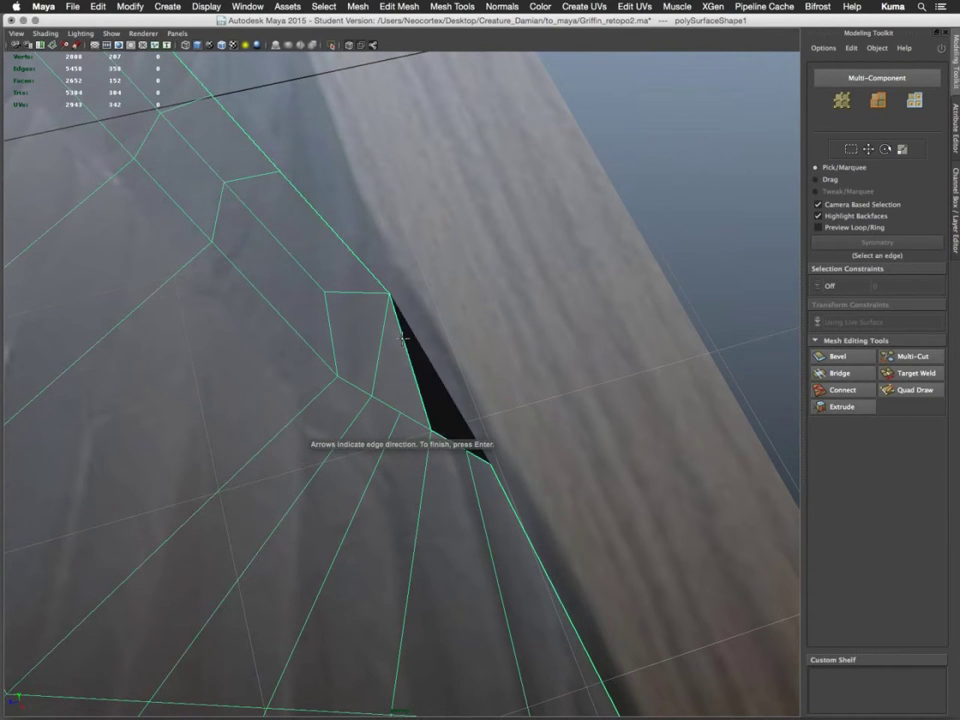
{"action": "key", "text": "Return"}
Examine the whole wing mesh against the reference photo from several angles, from the wing root to the tip feathers
{"action": "scroll", "coordinate": [432, 496], "scroll_direction": "down", "scroll_amount": 6}
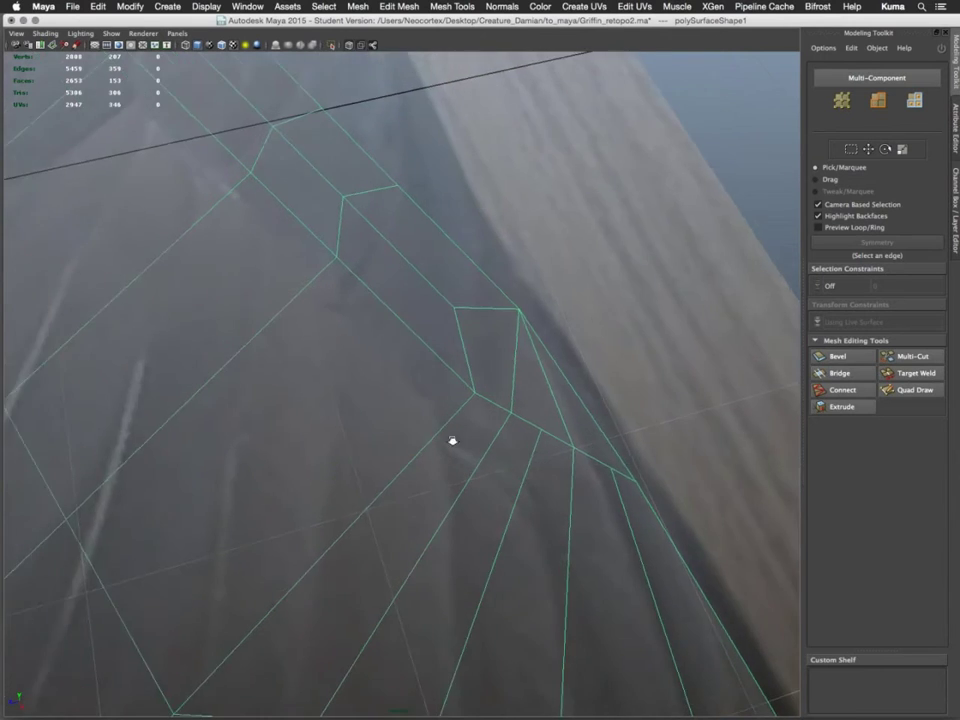
{"action": "left_click_drag", "start_coordinate": [230, 421], "coordinate": [600, 468], "text": "alt"}
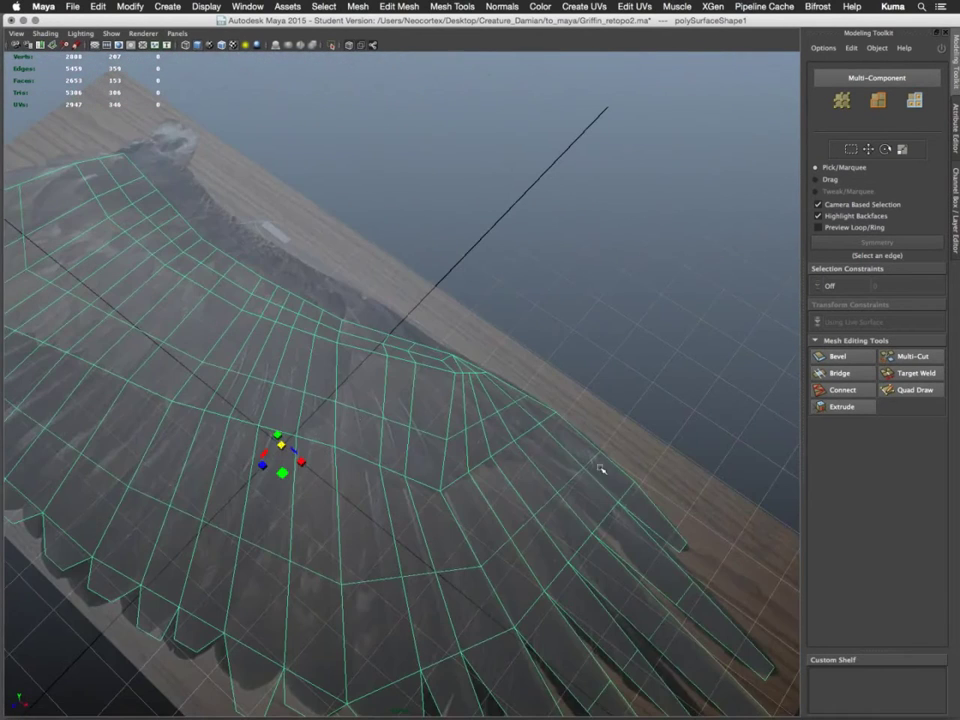
{"action": "left_click_drag", "start_coordinate": [355, 412], "coordinate": [316, 257], "text": "alt"}
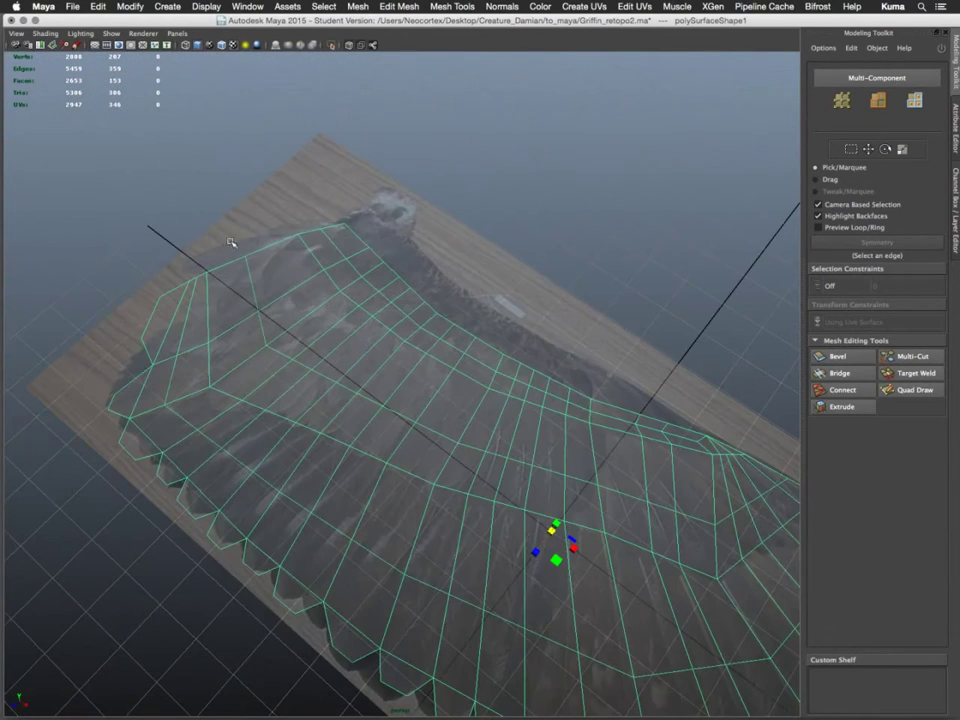
{"action": "left_click_drag", "start_coordinate": [222, 267], "coordinate": [321, 287], "text": "alt"}
{"action": "scroll", "coordinate": [356, 249], "scroll_direction": "up", "scroll_amount": 6}
{"action": "middle_click_drag", "start_coordinate": [272, 200], "coordinate": [305, 328], "text": "alt"}
{"action": "left_click_drag", "start_coordinate": [305, 328], "coordinate": [469, 339], "text": "alt"}
{"action": "scroll", "coordinate": [289, 253], "scroll_direction": "down", "scroll_amount": 5}
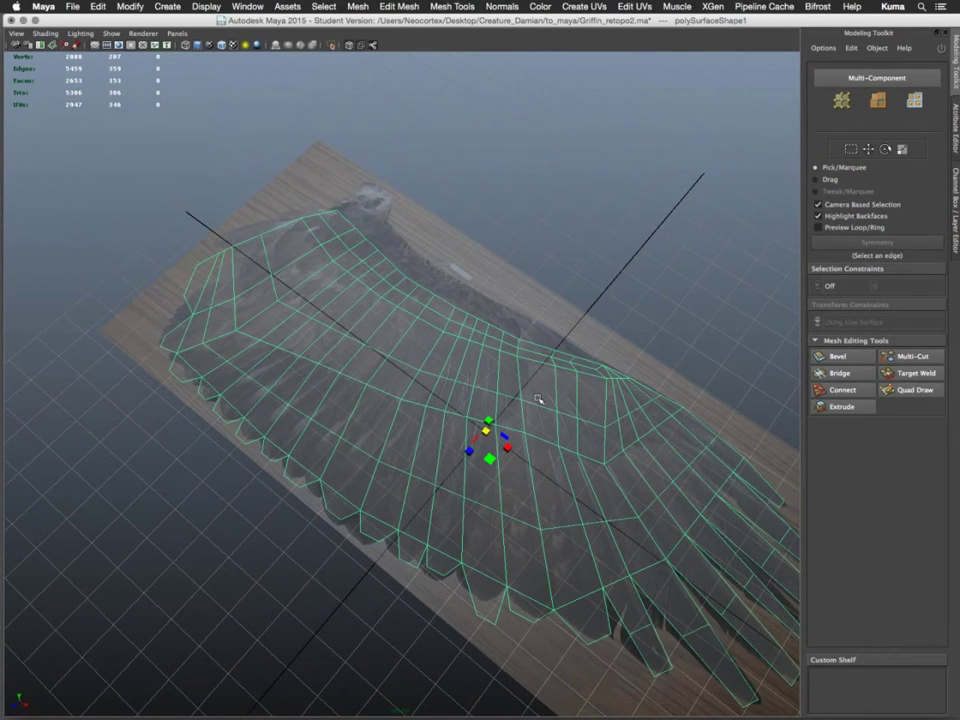
{"action": "left_click_drag", "start_coordinate": [538, 399], "coordinate": [476, 372], "text": "alt"}
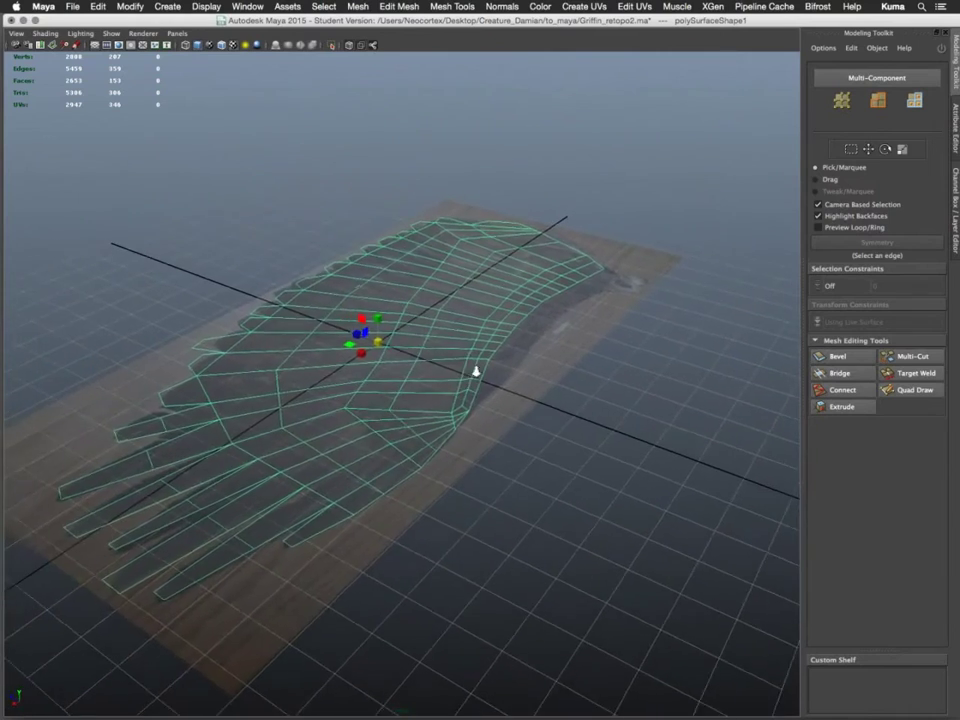
{"action": "scroll", "coordinate": [474, 410], "scroll_direction": "up", "scroll_amount": 3}
{"action": "left_click_drag", "start_coordinate": [468, 452], "coordinate": [476, 477], "text": "alt"}
{"action": "left_click_drag", "start_coordinate": [556, 447], "coordinate": [545, 366], "text": "alt"}
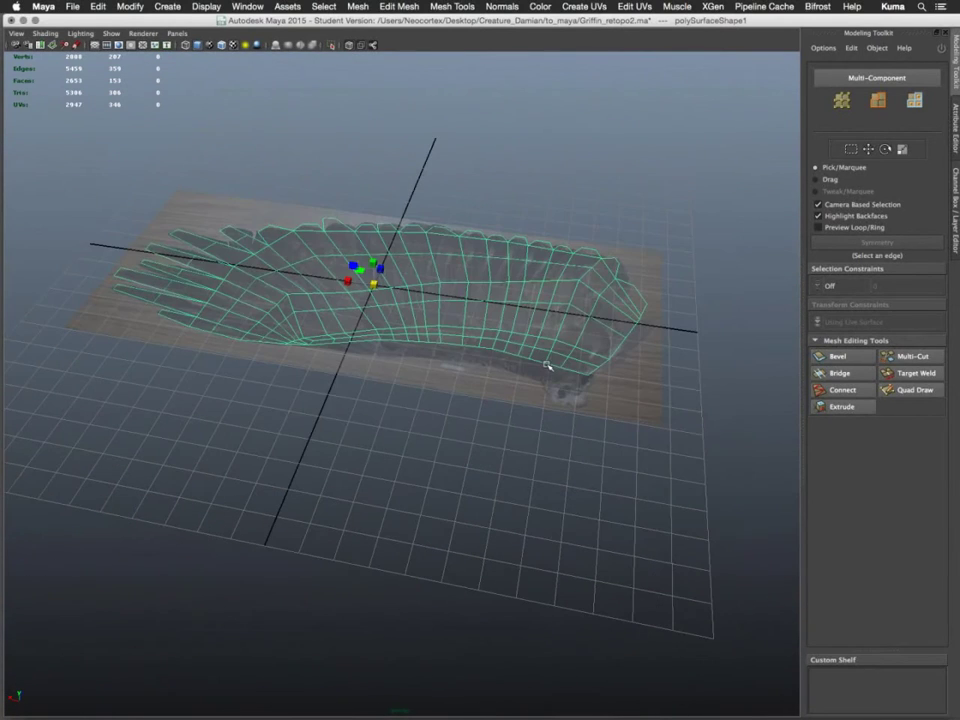
Show the last hidden objects and add the selected wing mesh to the display layer layer1
{"action": "key", "text": "ctrl+a"}
{"action": "key", "text": "ctrl+a"}
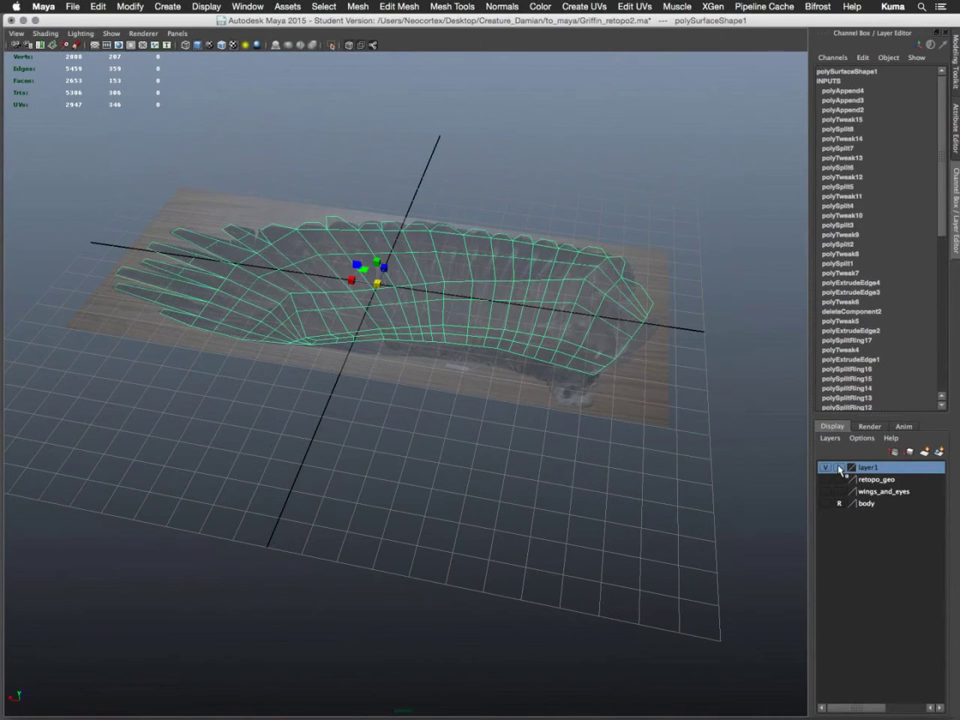
{"action": "left_click", "coordinate": [205, 7]}
{"action": "mouse_move", "coordinate": [262, 82]}
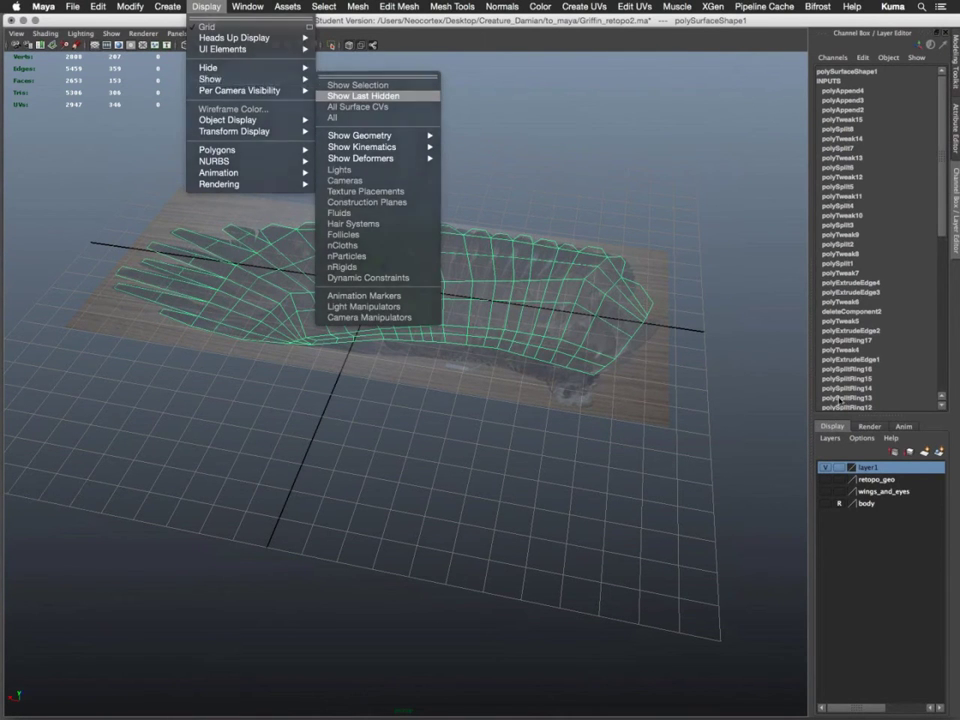
{"action": "left_click", "coordinate": [390, 95]}
{"action": "right_click", "coordinate": [864, 469]}
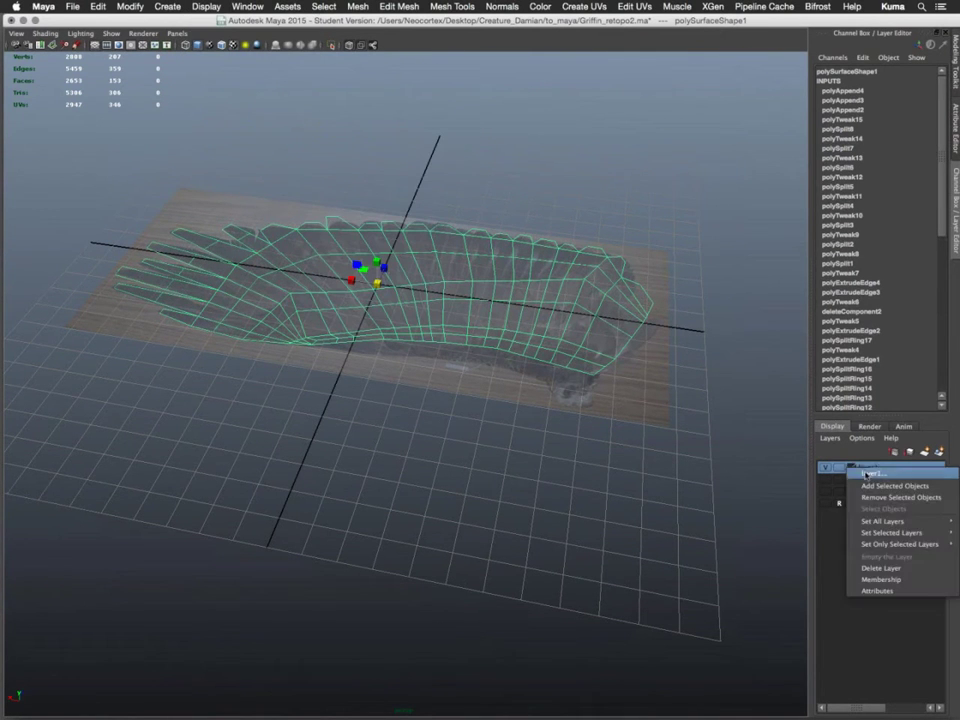
{"action": "left_click", "coordinate": [867, 487]}
Show the retopo_geo layer, examine the griffin body's wing arm from several angles, and hide the layer again
{"action": "left_click", "coordinate": [825, 480]}
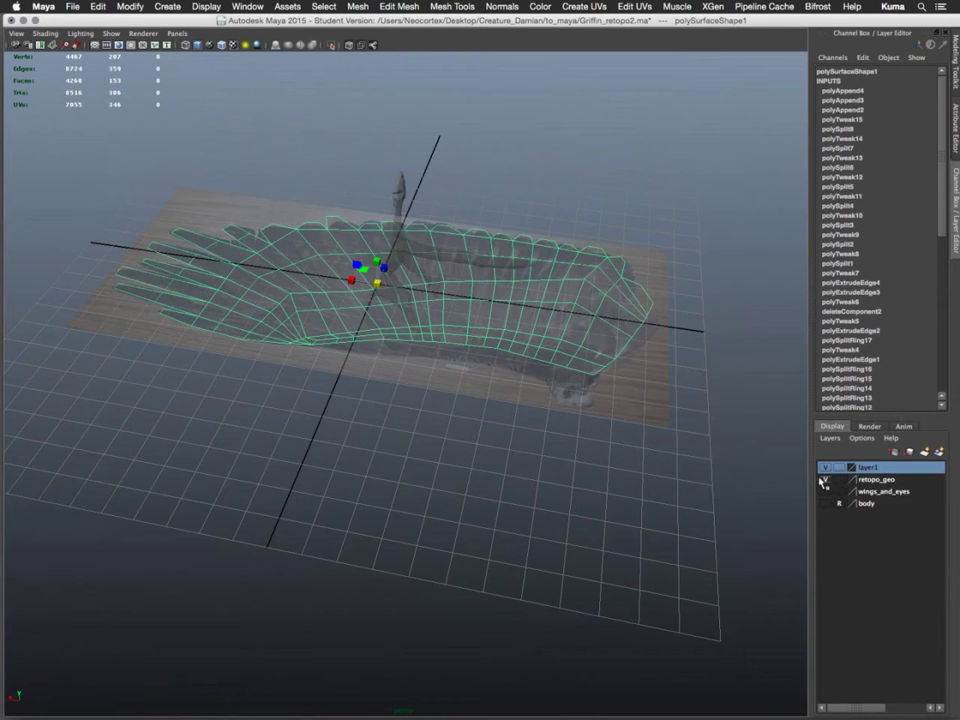
{"action": "left_click_drag", "start_coordinate": [473, 381], "coordinate": [399, 266], "text": "alt"}
{"action": "left_click", "coordinate": [383, 306]}
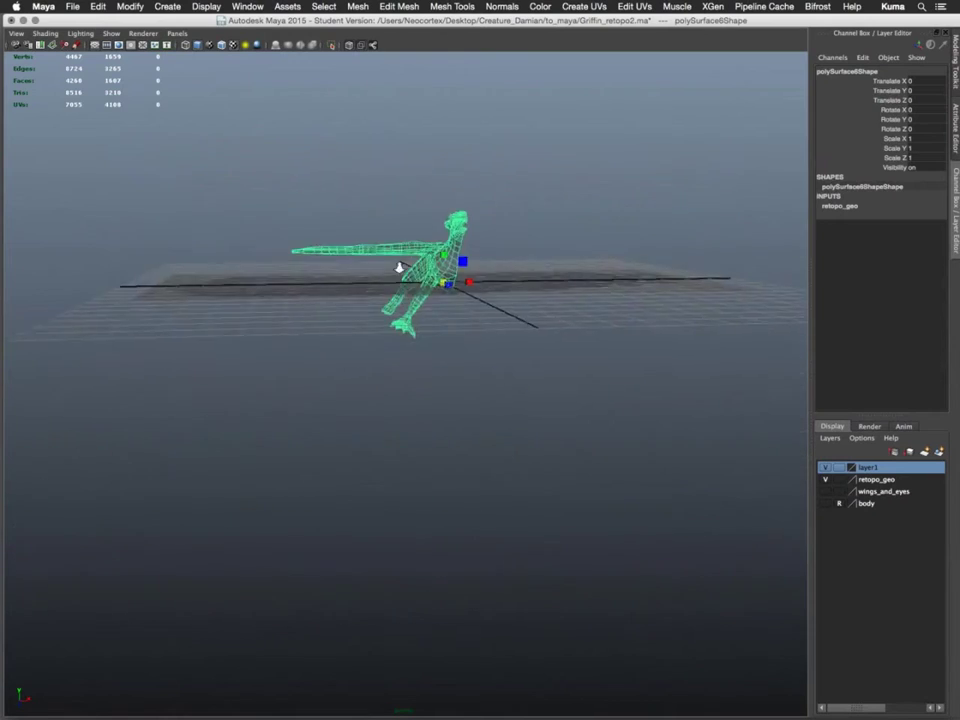
{"action": "right_click_drag", "start_coordinate": [399, 266], "coordinate": [576, 394], "text": "alt"}
{"action": "left_click_drag", "start_coordinate": [576, 394], "coordinate": [349, 424], "text": "alt"}
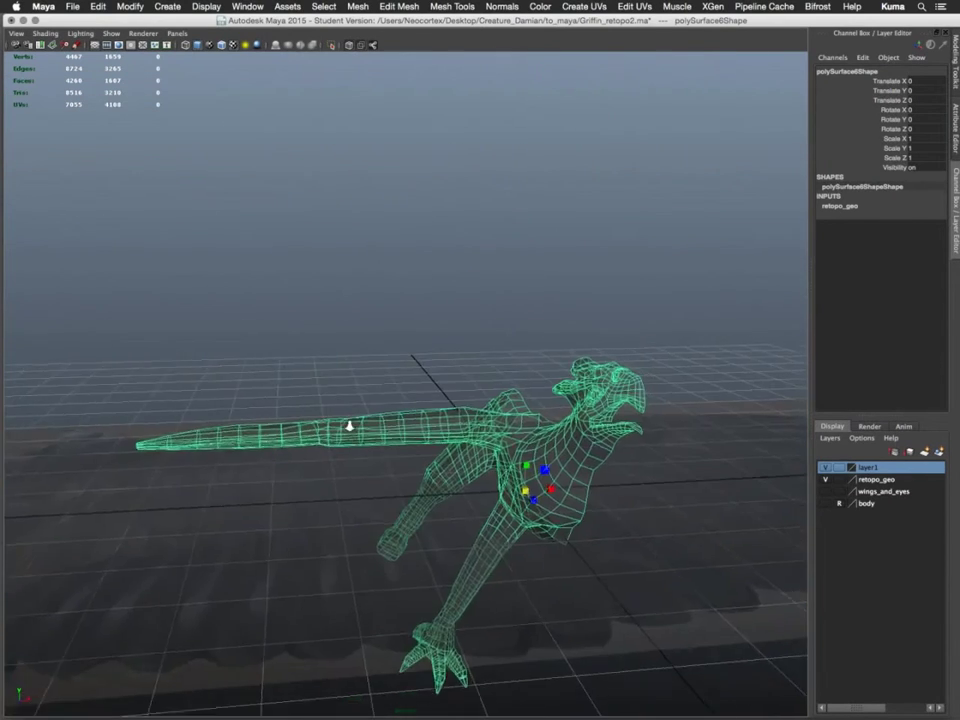
{"action": "right_click_drag", "start_coordinate": [349, 424], "coordinate": [435, 495], "text": "alt"}
{"action": "left_click_drag", "start_coordinate": [435, 495], "coordinate": [321, 384], "text": "alt"}
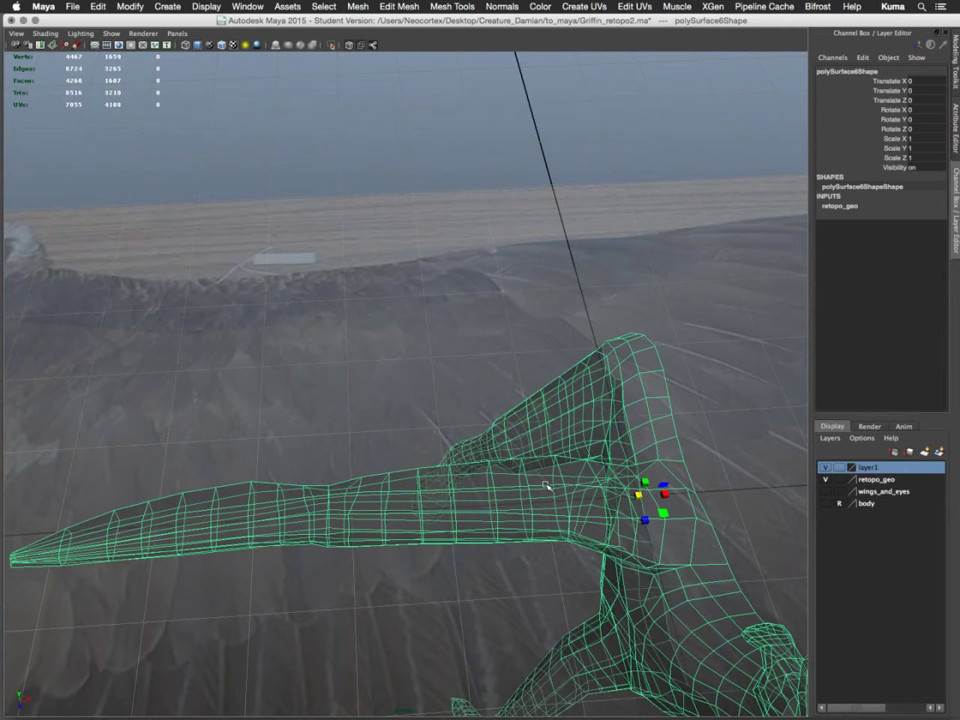
{"action": "left_click_drag", "start_coordinate": [566, 495], "coordinate": [588, 465], "text": "alt"}
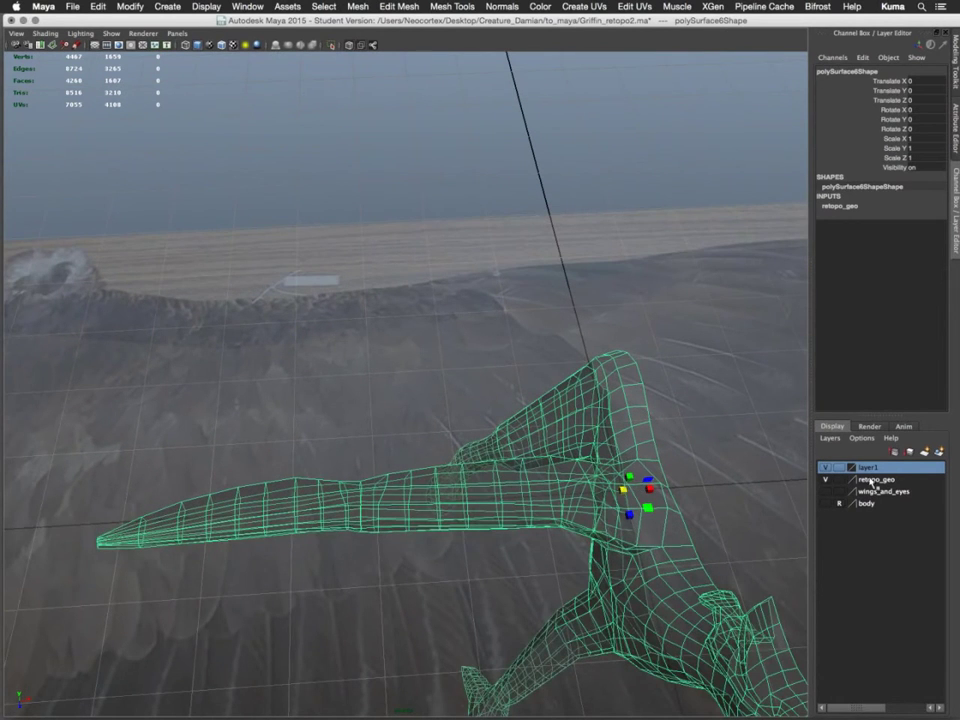
{"action": "left_click", "coordinate": [826, 480]}
Select the wing mesh in object mode, delete its construction history and save the scene
{"action": "left_click_drag", "start_coordinate": [624, 317], "coordinate": [505, 390], "text": "alt"}
{"action": "left_click_drag", "start_coordinate": [424, 296], "coordinate": [645, 310], "text": "alt"}
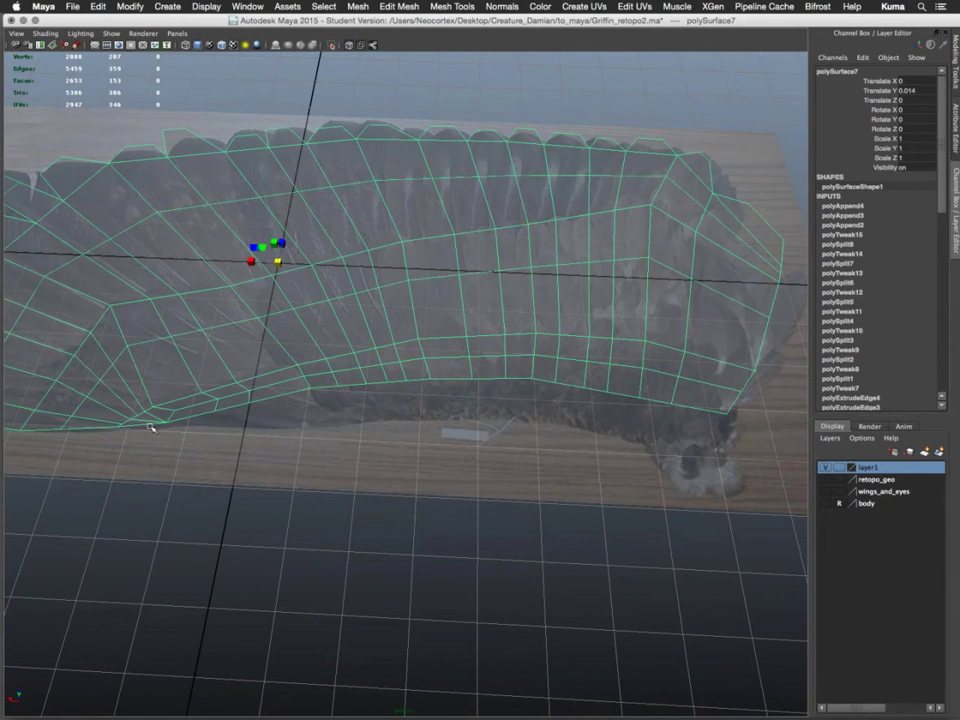
{"action": "left_click_drag", "start_coordinate": [156, 431], "coordinate": [213, 453], "text": "alt"}
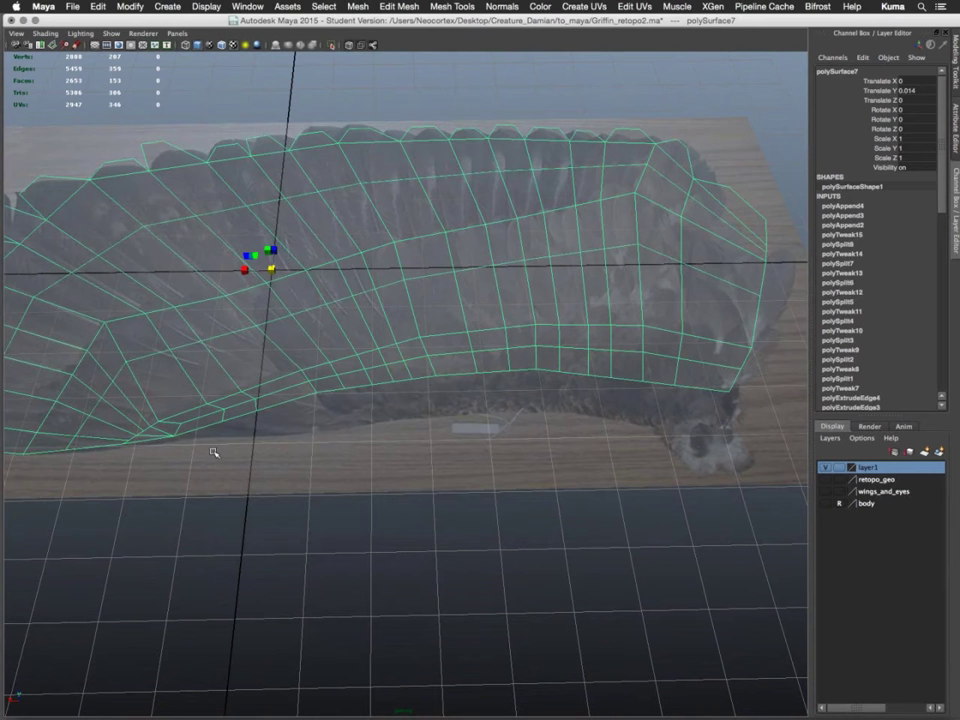
{"action": "middle_click_drag", "start_coordinate": [430, 308], "coordinate": [421, 364], "text": "alt"}
{"action": "right_click_drag", "start_coordinate": [421, 364], "coordinate": [489, 422], "text": "alt"}
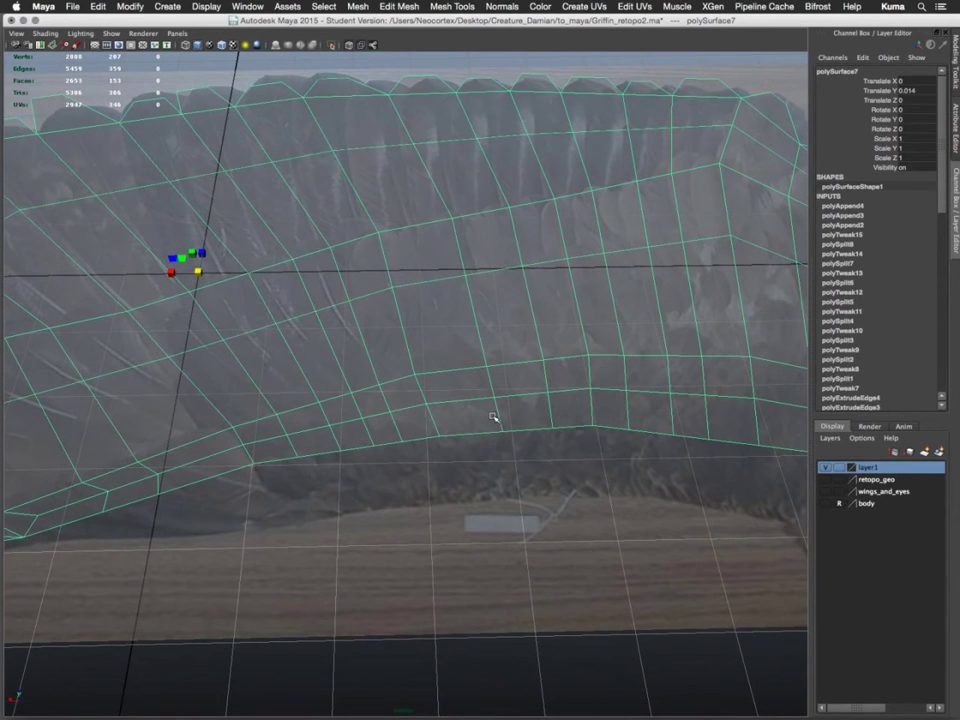
{"action": "key", "text": "ctrl+a"}
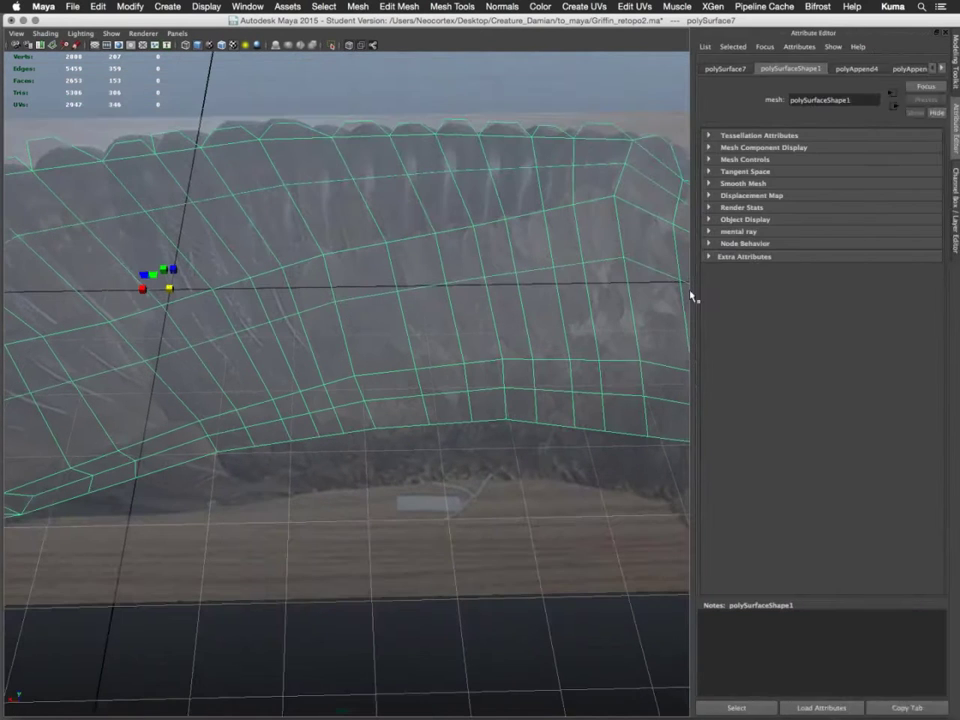
{"action": "key", "text": "ctrl+a"}
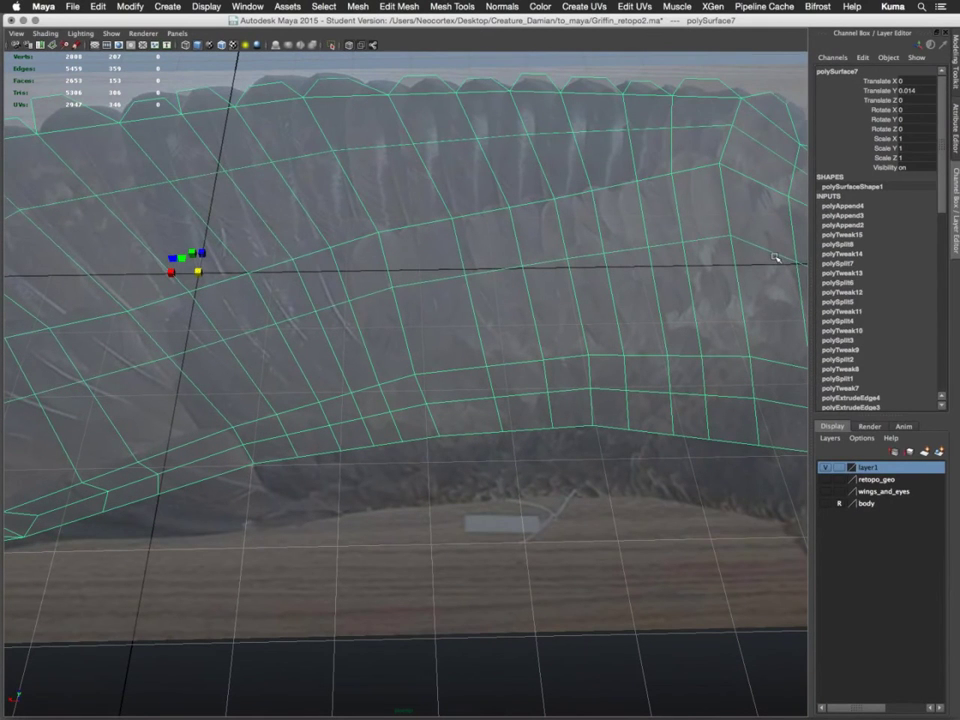
{"action": "key", "text": "alt+shift+d"}
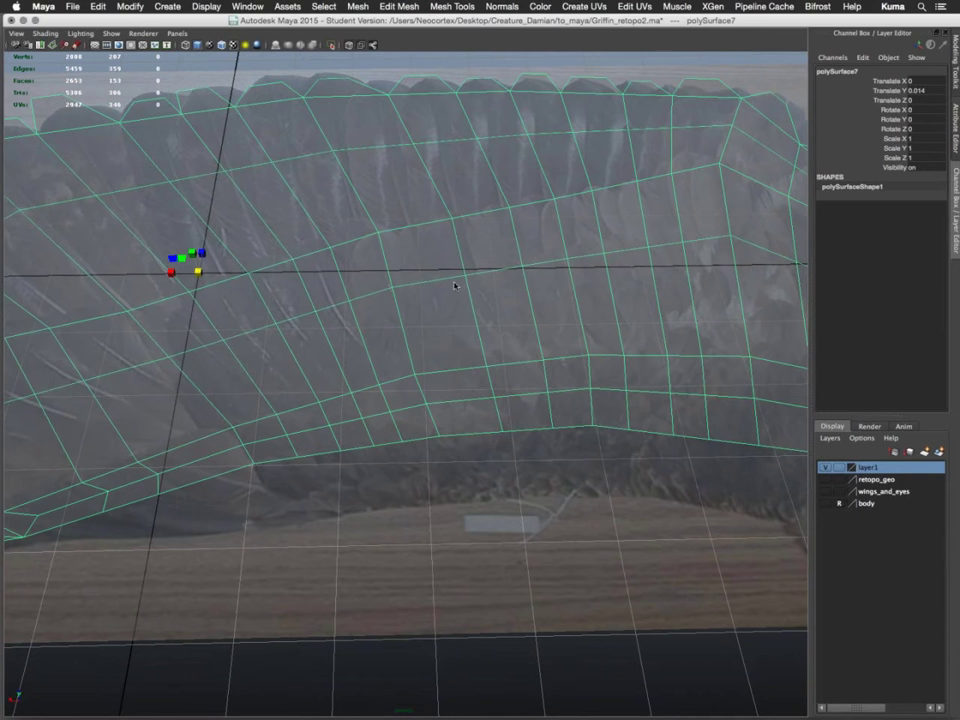
{"action": "key", "text": "ctrl+s"}
{"action": "left_click", "coordinate": [452, 390]}
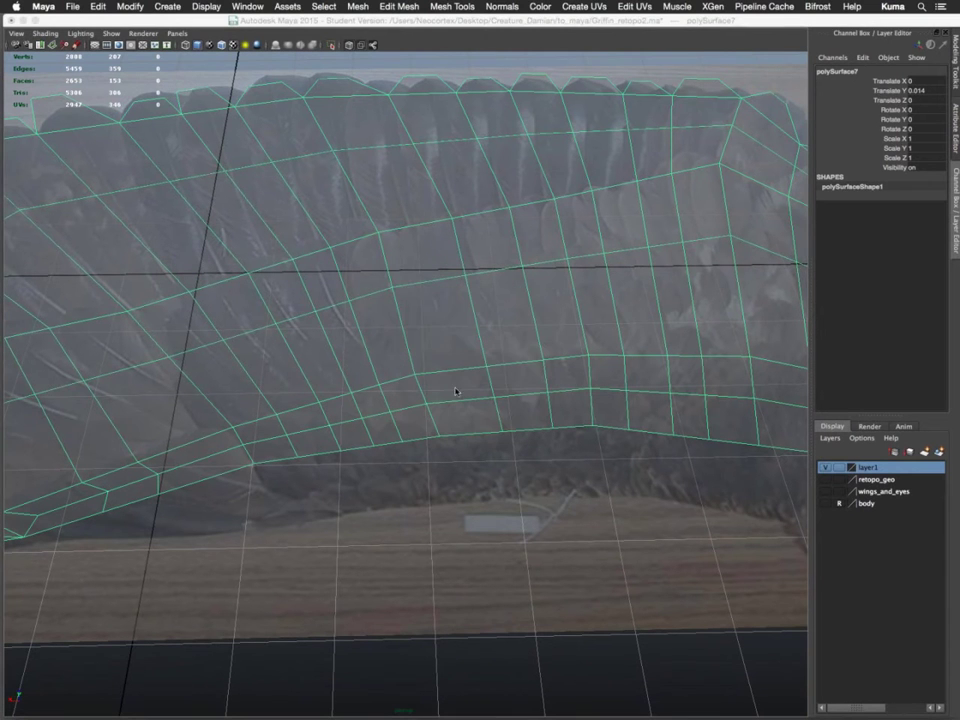
{"action": "key", "text": "r"}
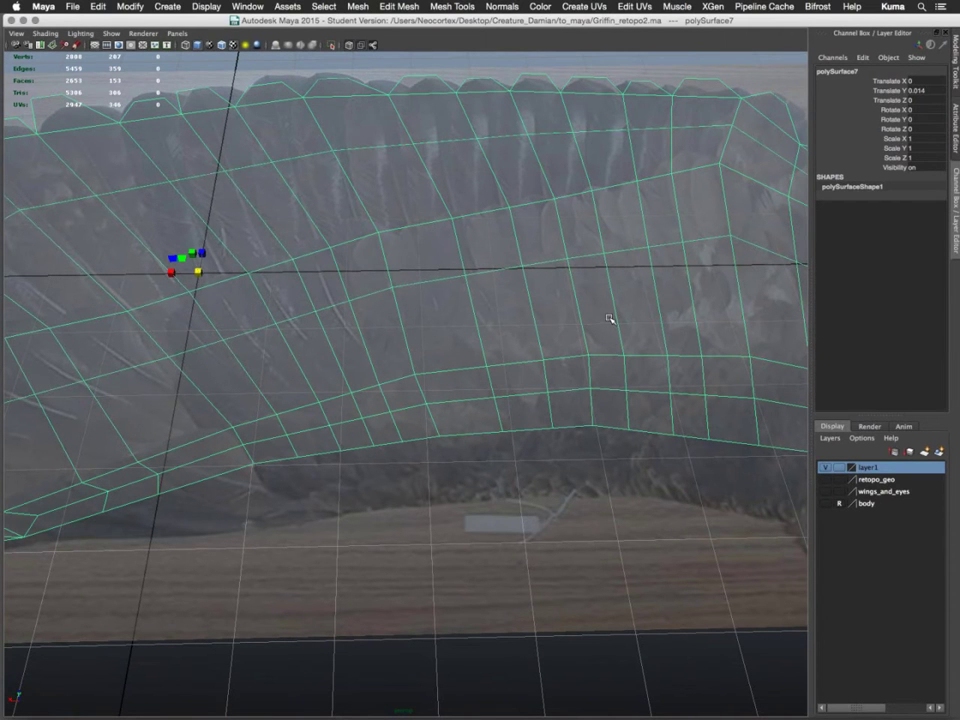
Try to merge neighbouring vertices into the middle column on the three leading-edge rows with the Merge Vertex Tool
{"action": "left_click_drag", "start_coordinate": [516, 330], "coordinate": [537, 369], "text": "alt"}
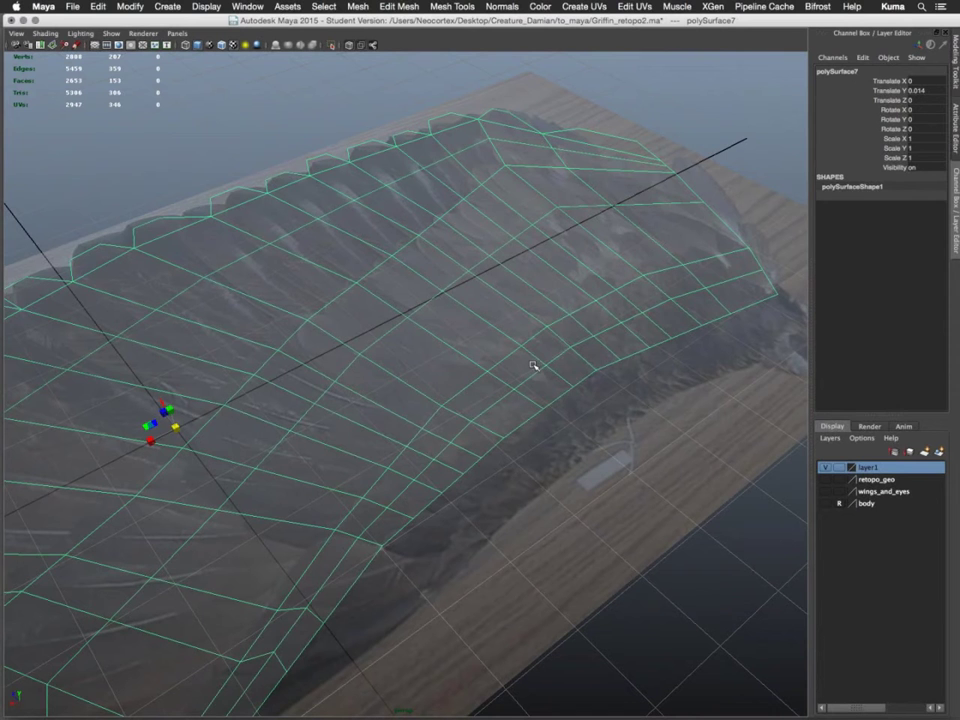
{"action": "left_click", "coordinate": [399, 6]}
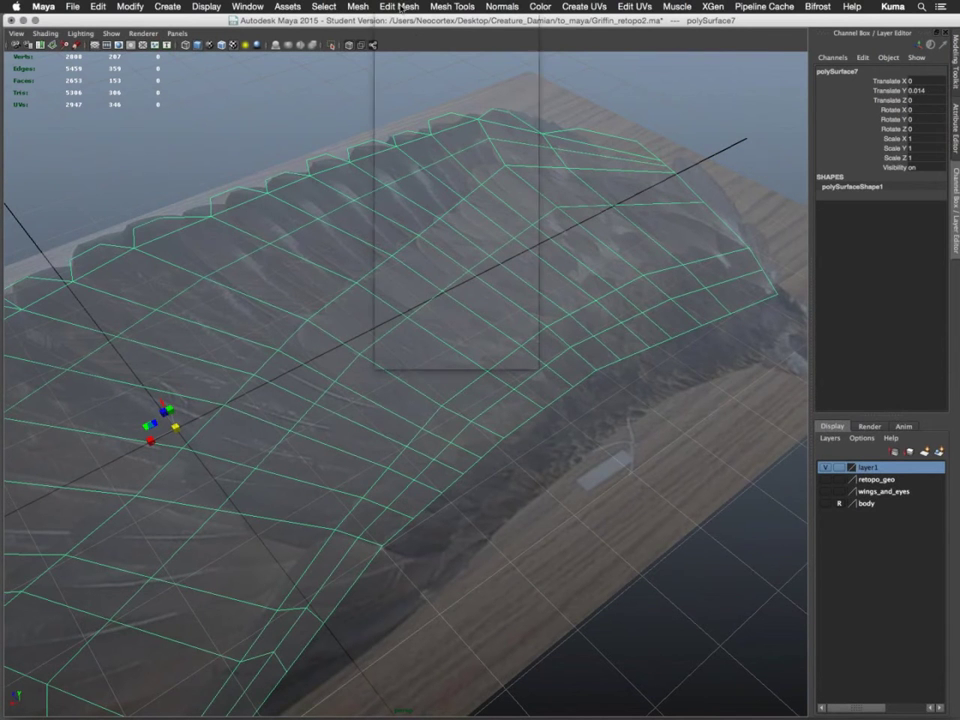
{"action": "mouse_move", "coordinate": [452, 6]}
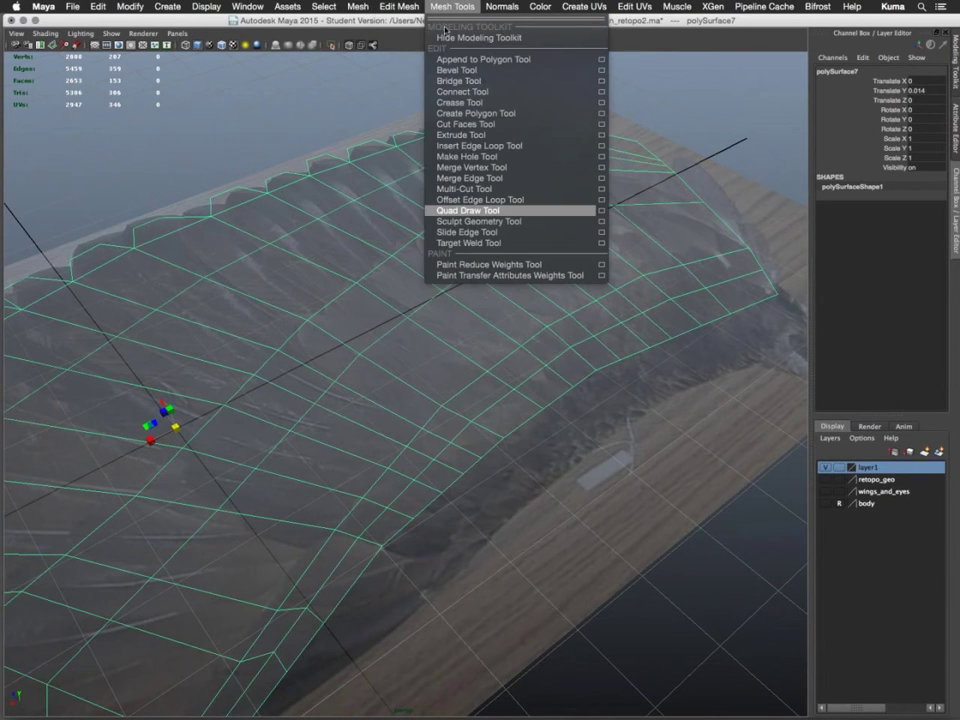
{"action": "left_click", "coordinate": [487, 168]}
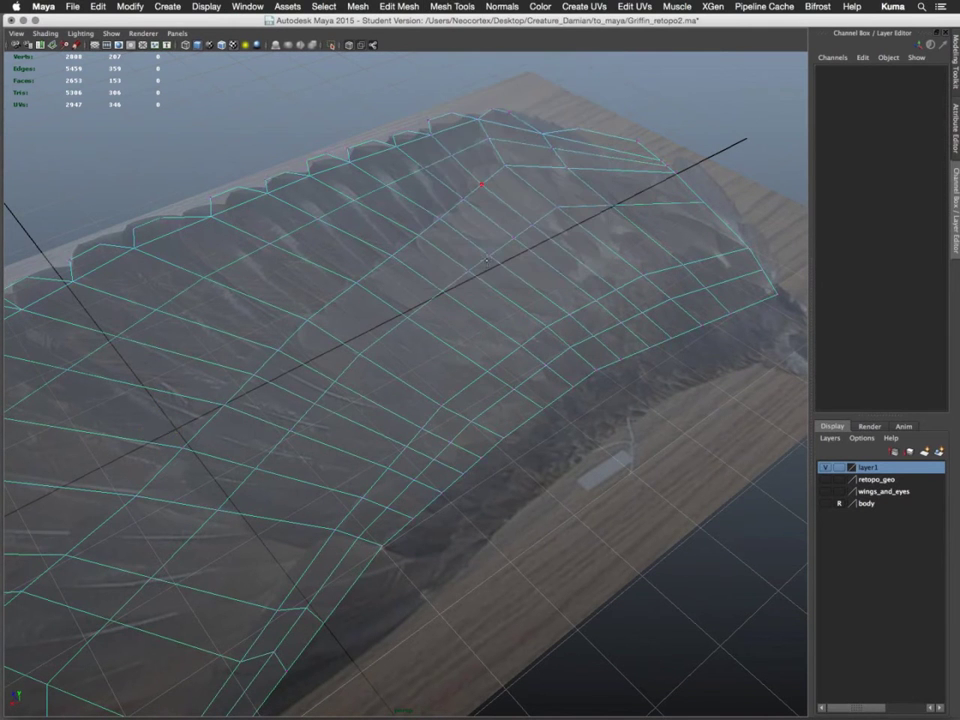
{"action": "left_click_drag", "start_coordinate": [468, 298], "coordinate": [474, 383], "text": "alt"}
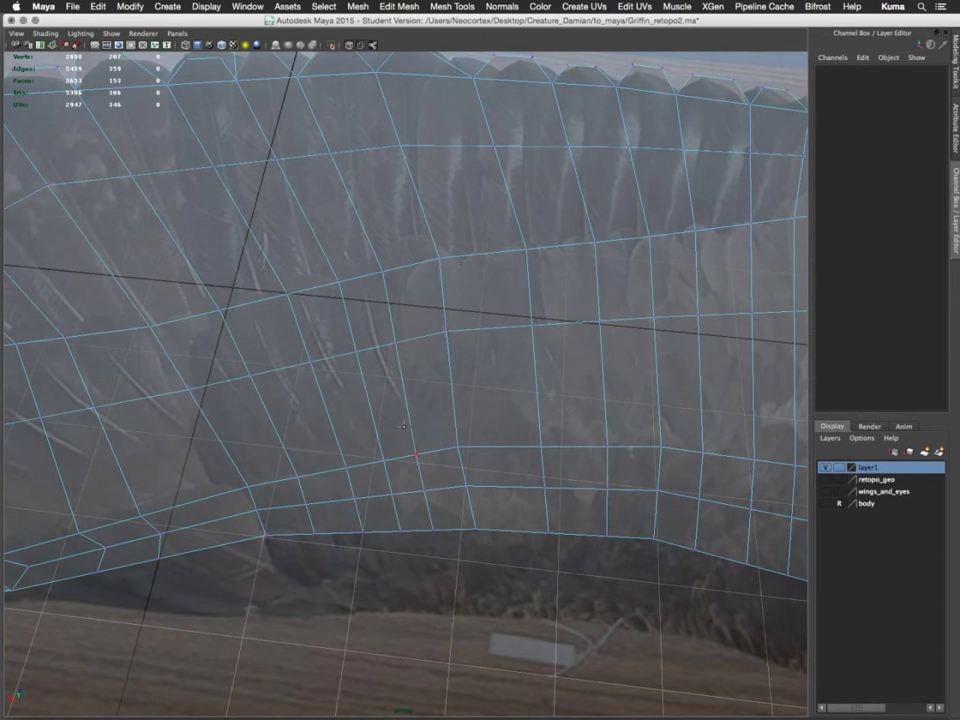
{"action": "mouse_move", "coordinate": [413, 456]}
{"action": "left_mouse_down"}
{"action": "mouse_move", "coordinate": [440, 447]}
{"action": "mouse_move", "coordinate": [415, 455]}
{"action": "mouse_move", "coordinate": [424, 490]}
{"action": "mouse_move", "coordinate": [452, 490]}
{"action": "mouse_move", "coordinate": [474, 528]}
{"action": "mouse_move", "coordinate": [432, 530]}
{"action": "mouse_move", "coordinate": [416, 455]}
{"action": "left_mouse_up"}
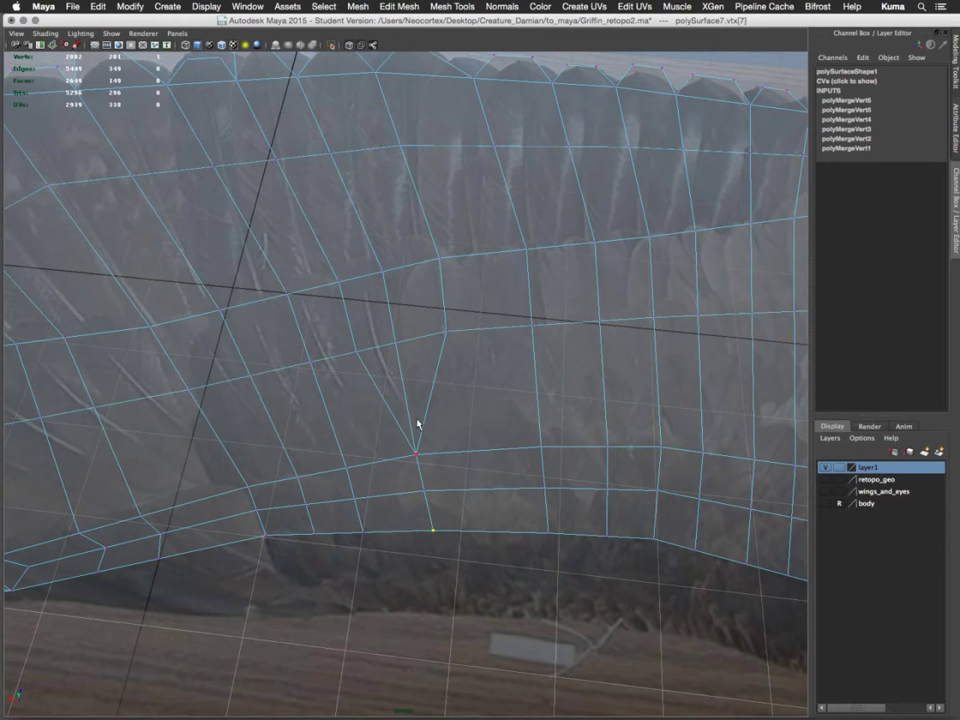
Try to delete the middle of the three edges converging on the uppermost merged vertex
{"action": "right_click_drag", "start_coordinate": [394, 374], "coordinate": [395, 345]}
{"action": "left_click", "coordinate": [399, 362]}
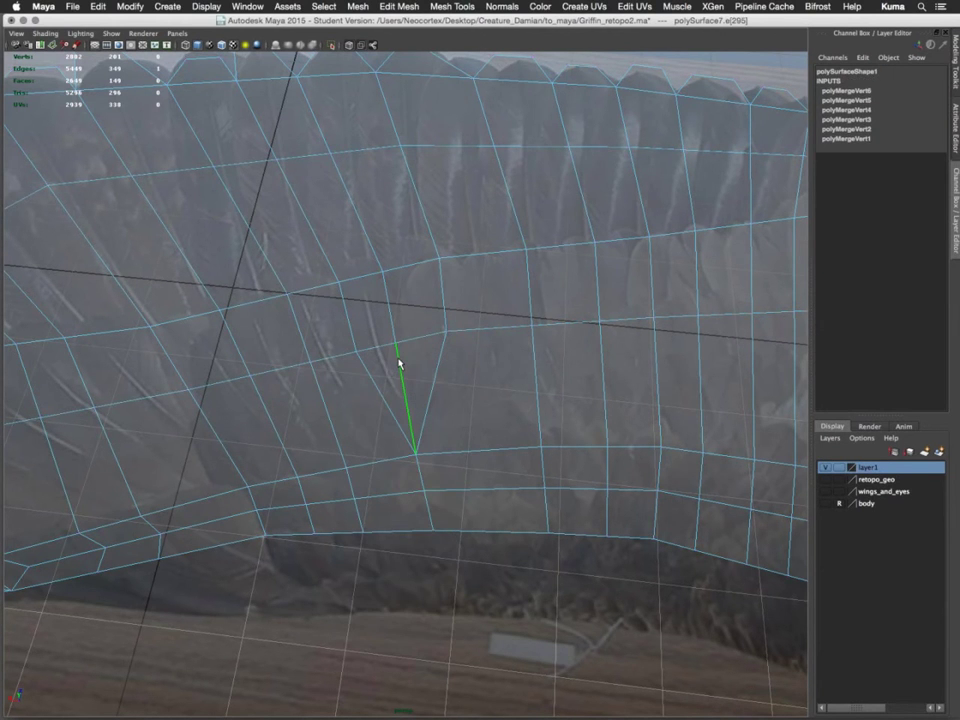
{"action": "key", "text": "Delete"}
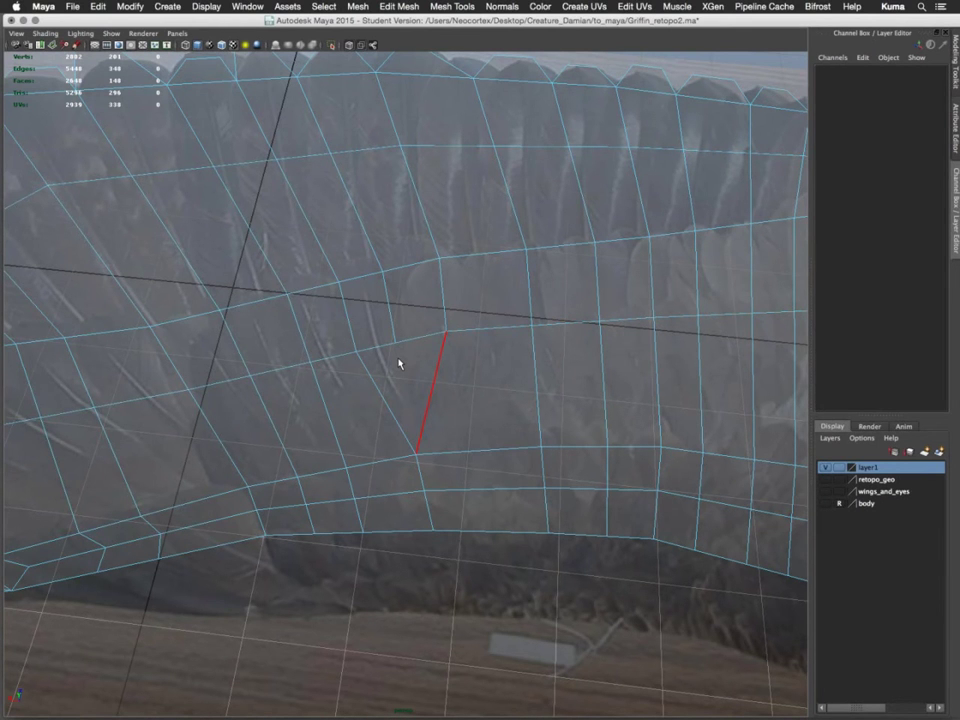
Undo the edge deletion and all the vertex merges near the wing's leading edge
{"action": "left_click", "coordinate": [398, 363]}
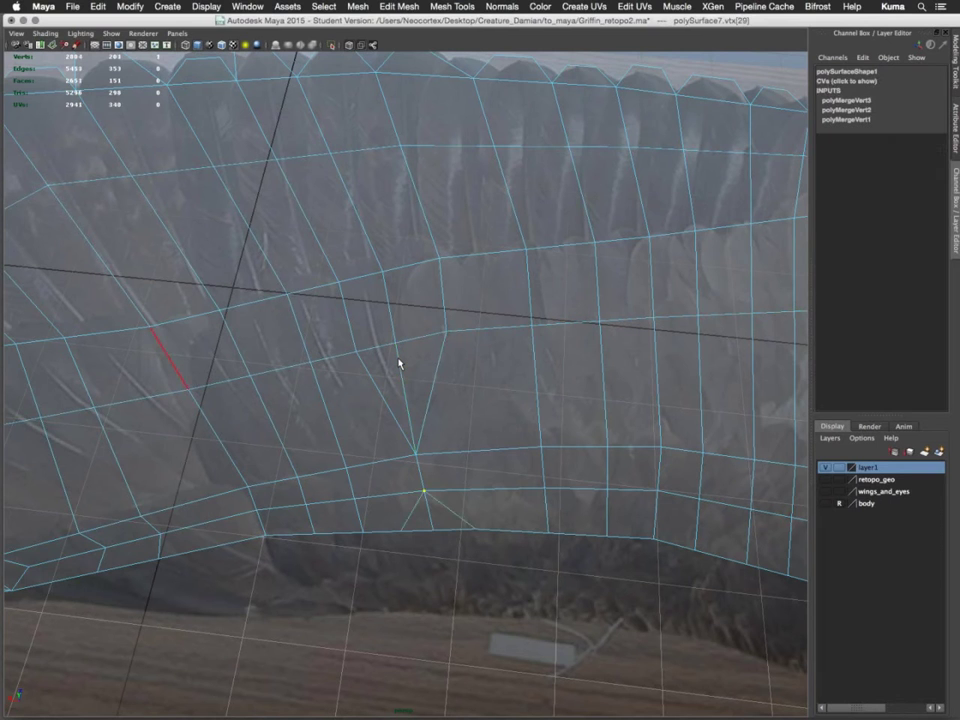
{"action": "key", "text": "ctrl+z"}
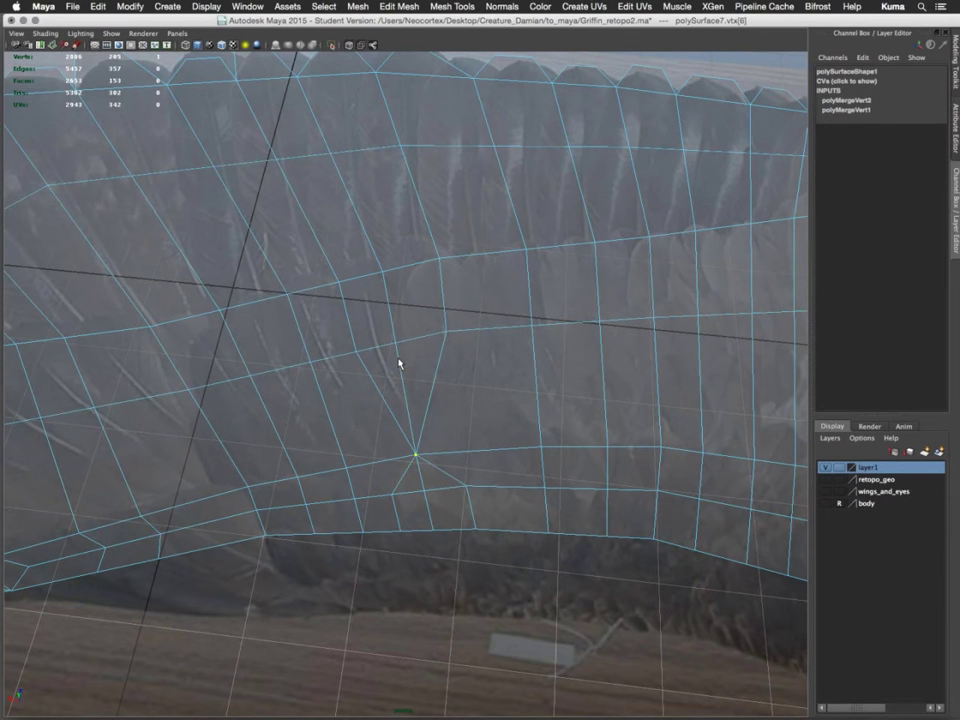
{"action": "key", "text": "ctrl+z"}
{"action": "scroll", "coordinate": [340, 462], "scroll_direction": "down", "scroll_amount": 2}
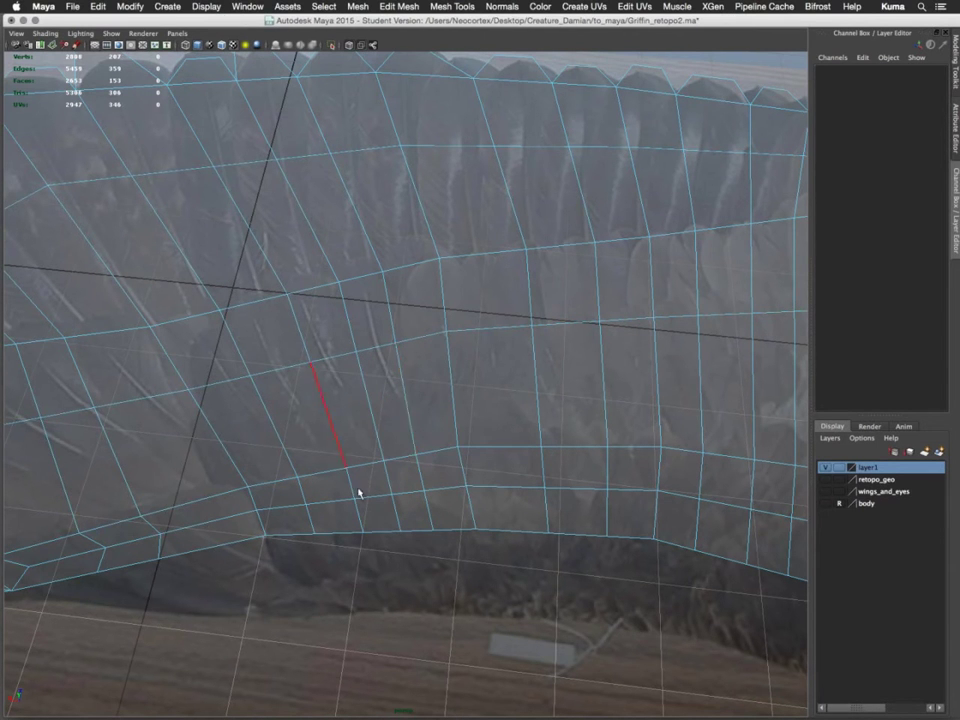
{"action": "scroll", "coordinate": [407, 437], "scroll_direction": "down", "scroll_amount": 8}
{"action": "left_click_drag", "start_coordinate": [325, 519], "coordinate": [438, 454], "text": "alt"}
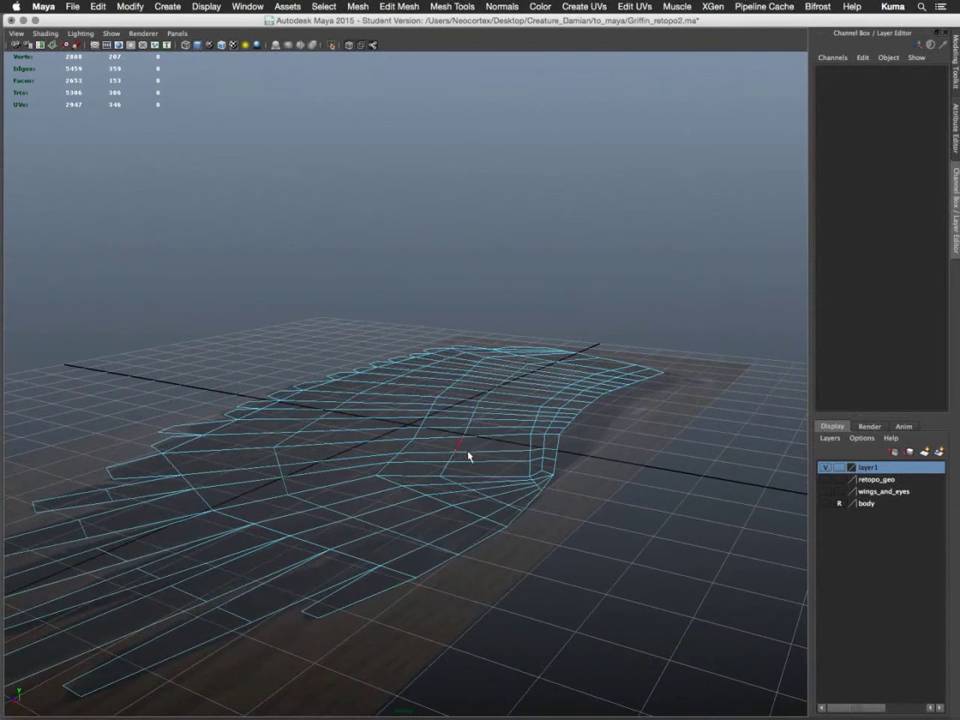
Show the full interface controls and turn off the live surface on the reference photo plane
{"action": "right_click", "coordinate": [588, 454]}
{"action": "key", "text": "ctrl+space"}
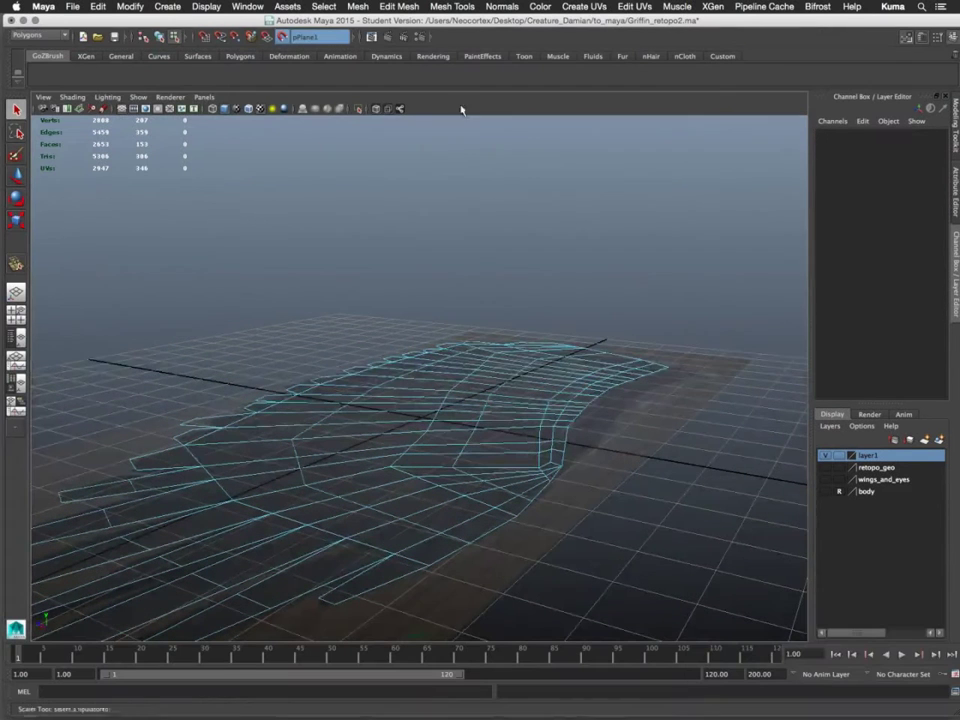
{"action": "left_click", "coordinate": [282, 37]}
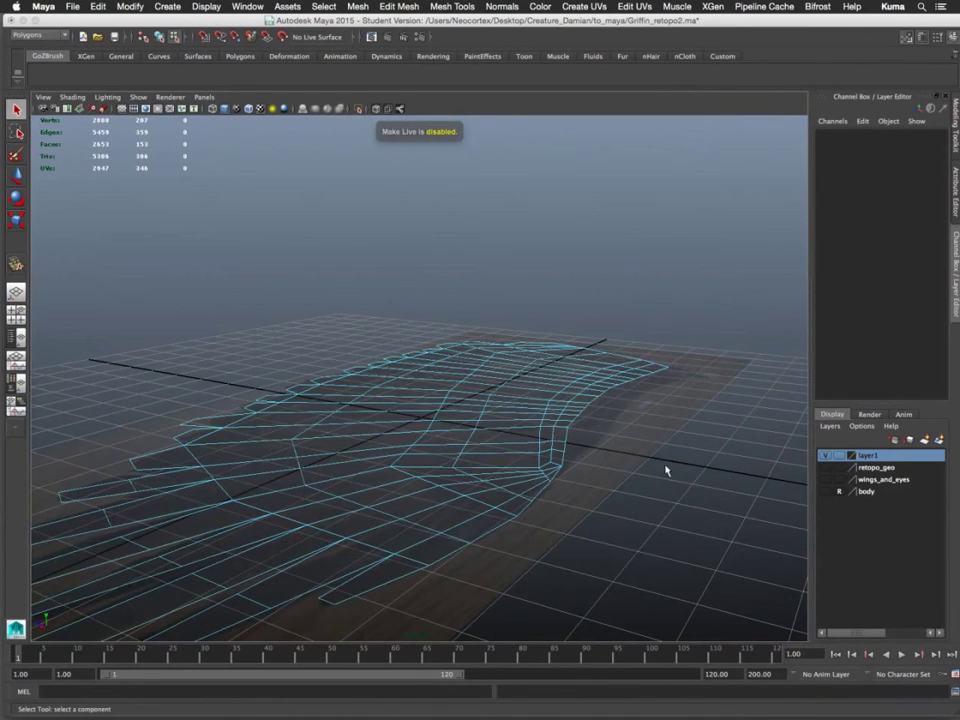
Select the reference photo plane in object mode and hide it, leaving the wing mesh displayed with smooth shading
{"action": "right_click", "coordinate": [603, 423]}
{"action": "left_click", "coordinate": [620, 435]}
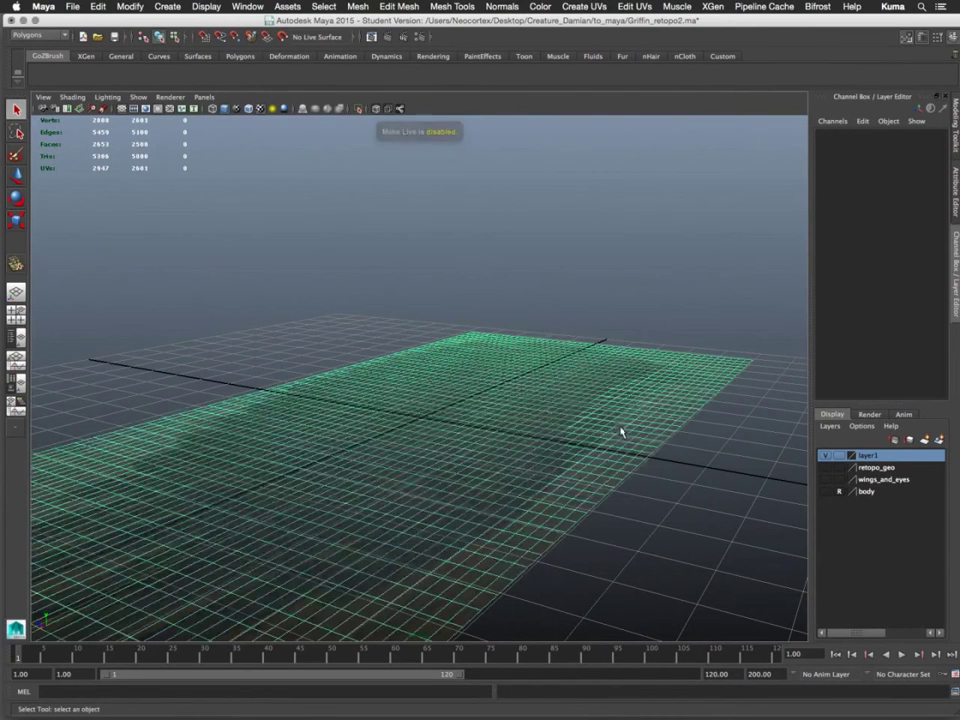
{"action": "key", "text": "Delete"}
{"action": "key", "text": "ctrl+z"}
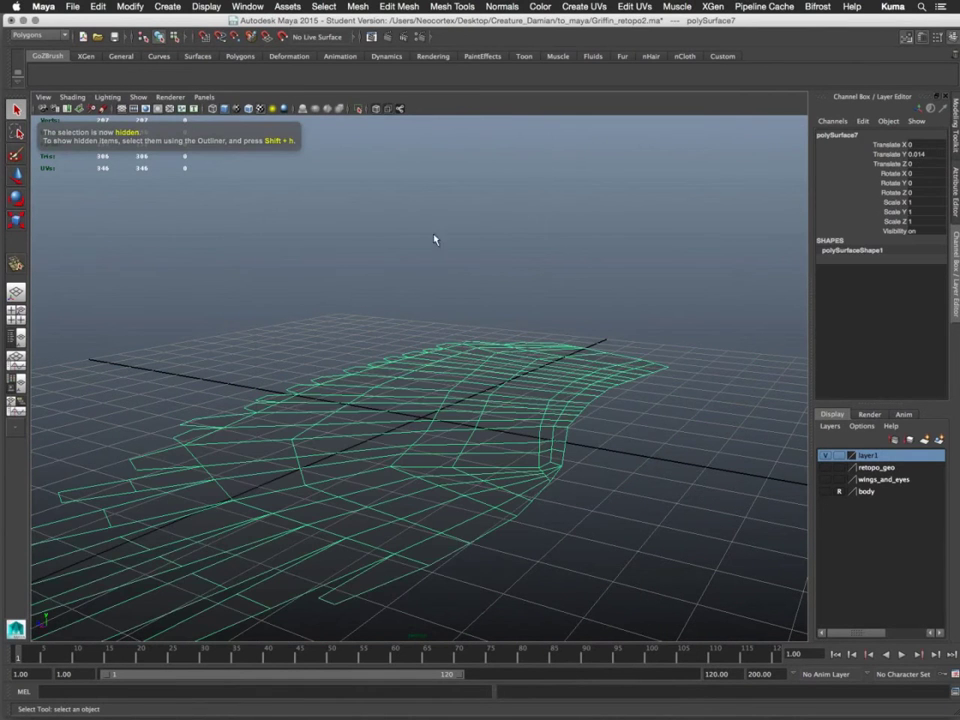
{"action": "key", "text": "5"}
Examine the shaded wing's topology from above and along its feathered edge, from a distance and close up
{"action": "mouse_move", "coordinate": [401, 435]}
{"action": "left_mouse_down", "text": "alt"}
{"action": "mouse_move", "coordinate": [508, 451]}
{"action": "mouse_move", "coordinate": [356, 437]}
{"action": "mouse_move", "coordinate": [414, 463]}
{"action": "mouse_move", "coordinate": [557, 467]}
{"action": "mouse_move", "coordinate": [572, 454]}
{"action": "left_mouse_up", "text": "alt"}
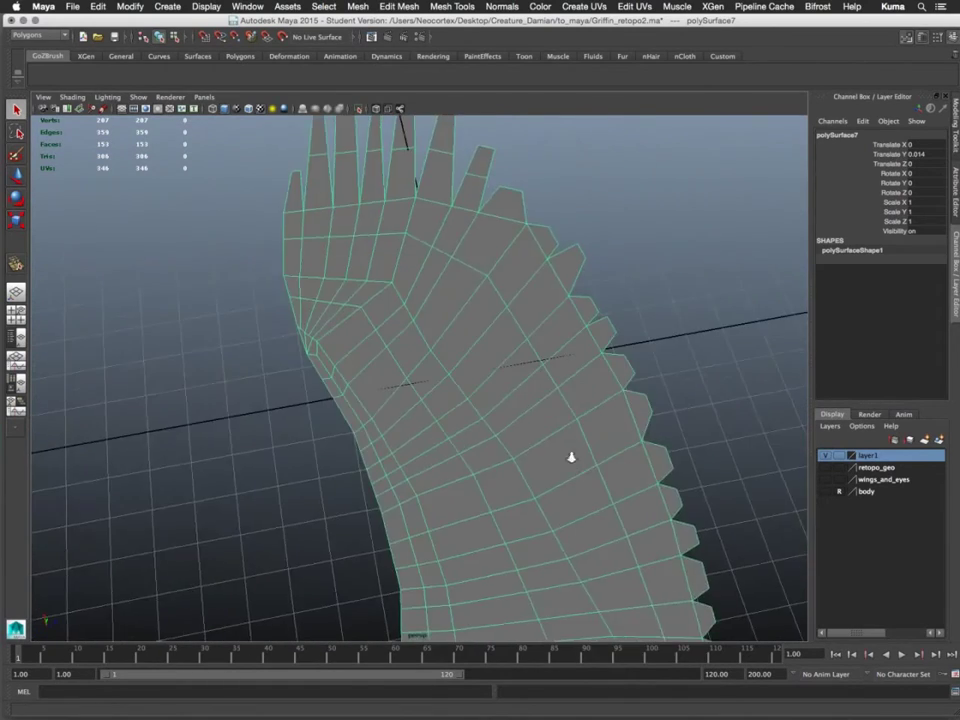
{"action": "scroll", "coordinate": [298, 314], "scroll_direction": "down", "scroll_amount": 10}
{"action": "left_click_drag", "start_coordinate": [298, 314], "coordinate": [107, 289], "text": "alt"}
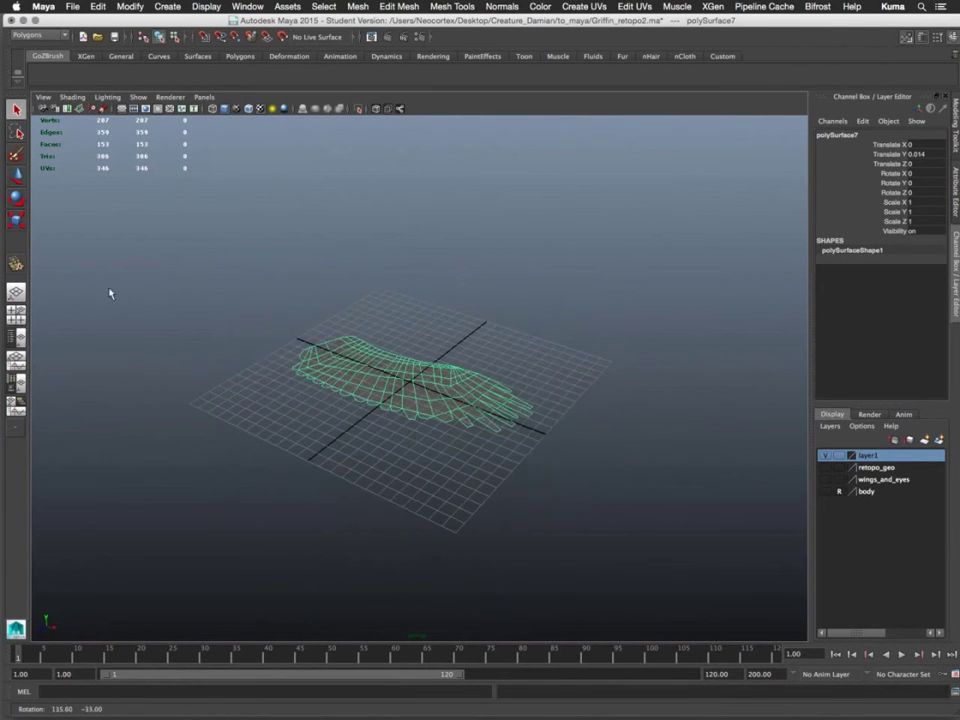
{"action": "right_click_drag", "start_coordinate": [107, 289], "coordinate": [245, 360], "text": "alt"}
{"action": "middle_click_drag", "start_coordinate": [245, 360], "coordinate": [191, 345], "text": "alt"}
{"action": "right_click_drag", "start_coordinate": [320, 480], "coordinate": [510, 565], "text": "alt"}
{"action": "middle_click_drag", "start_coordinate": [318, 528], "coordinate": [589, 529], "text": "alt"}
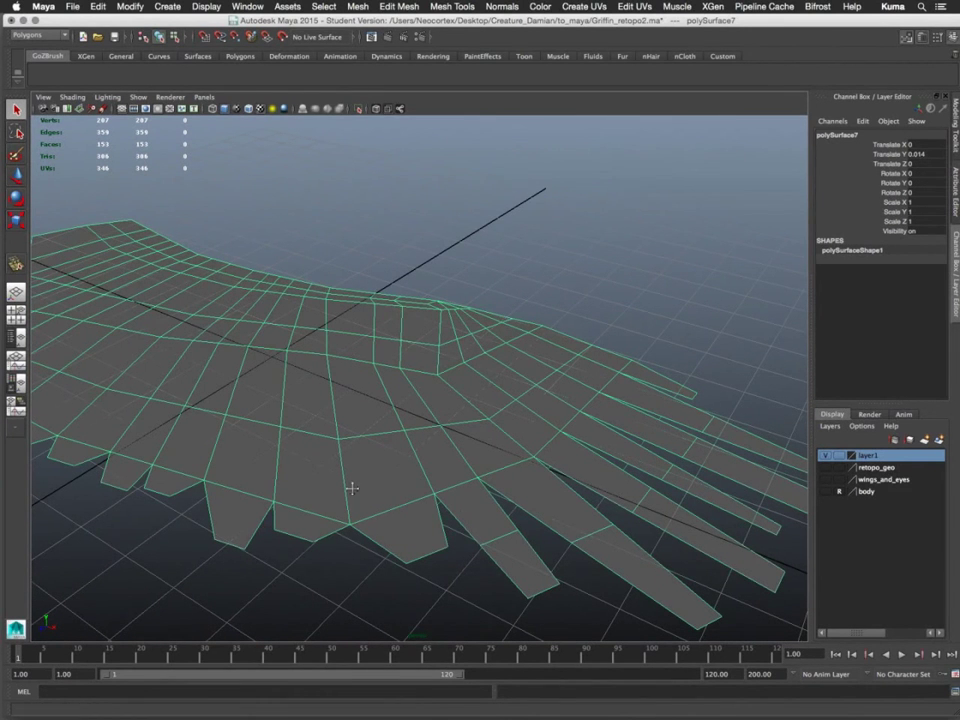
{"action": "left_click_drag", "start_coordinate": [347, 489], "coordinate": [519, 504], "text": "alt"}
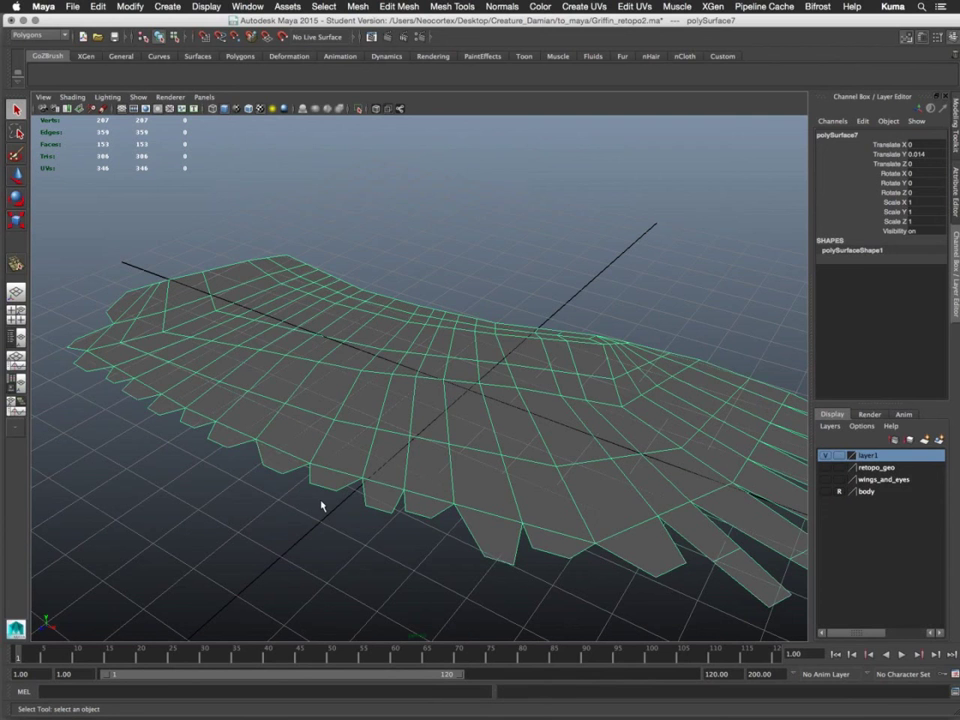
Extrude all faces of the wing mesh
{"action": "key", "text": "space"}
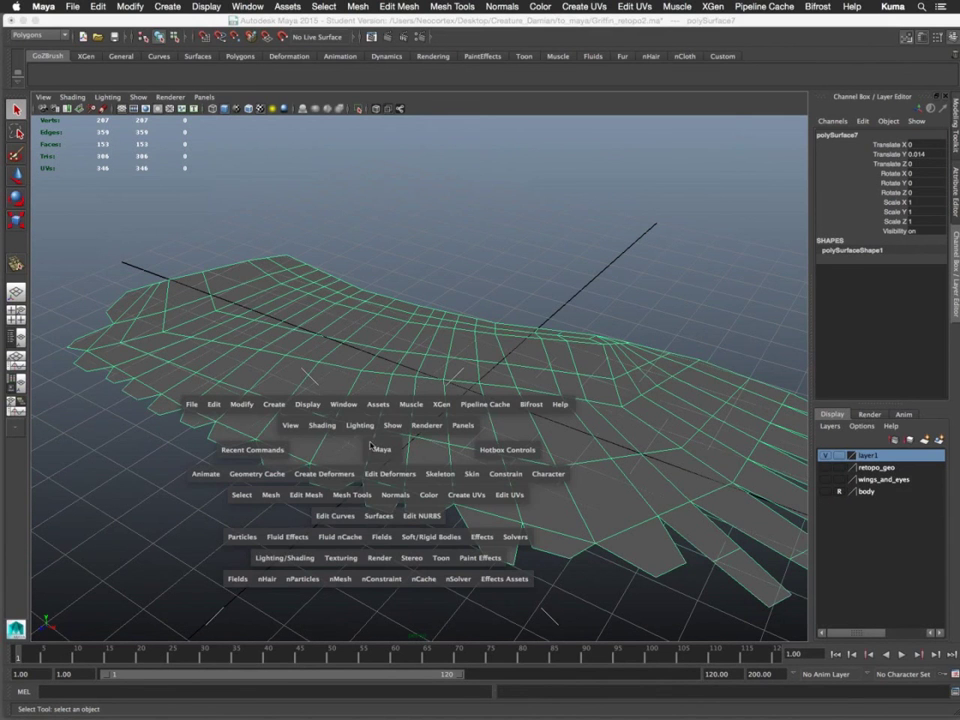
{"action": "left_click", "coordinate": [306, 494]}
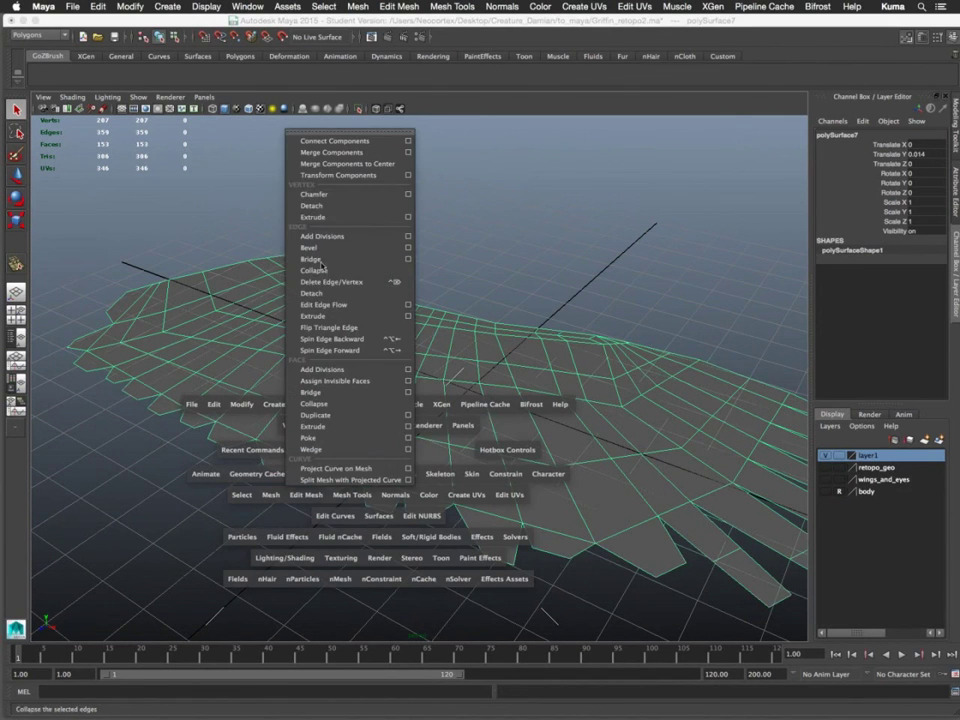
{"action": "left_click", "coordinate": [337, 424]}
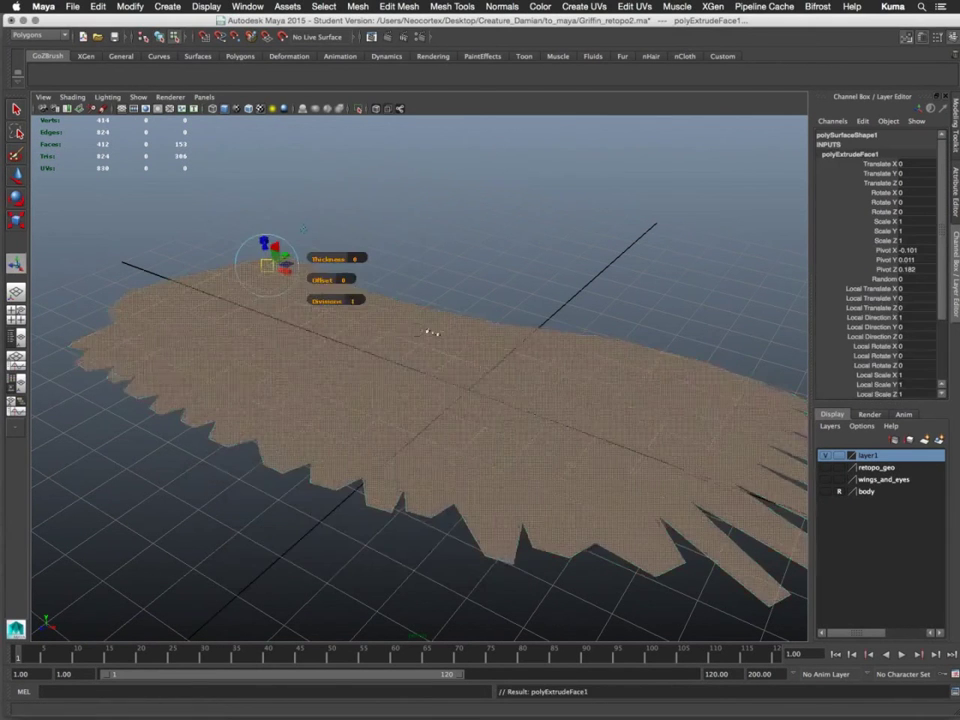
{"action": "left_click_drag", "start_coordinate": [429, 332], "coordinate": [396, 262], "text": "alt"}
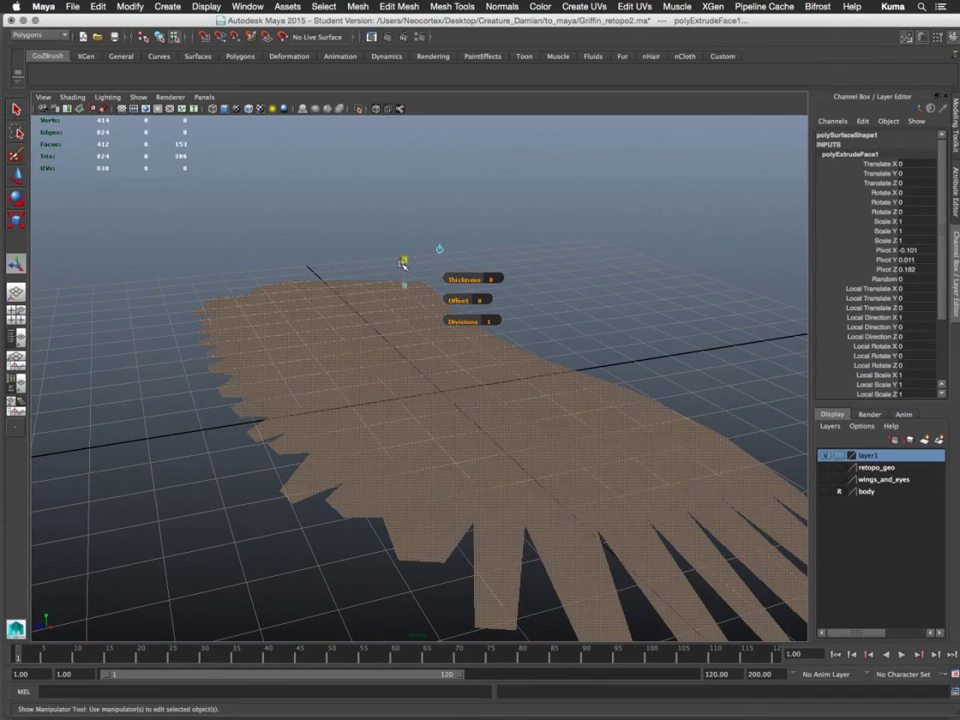
{"action": "left_click_drag", "start_coordinate": [403, 263], "coordinate": [403, 252]}
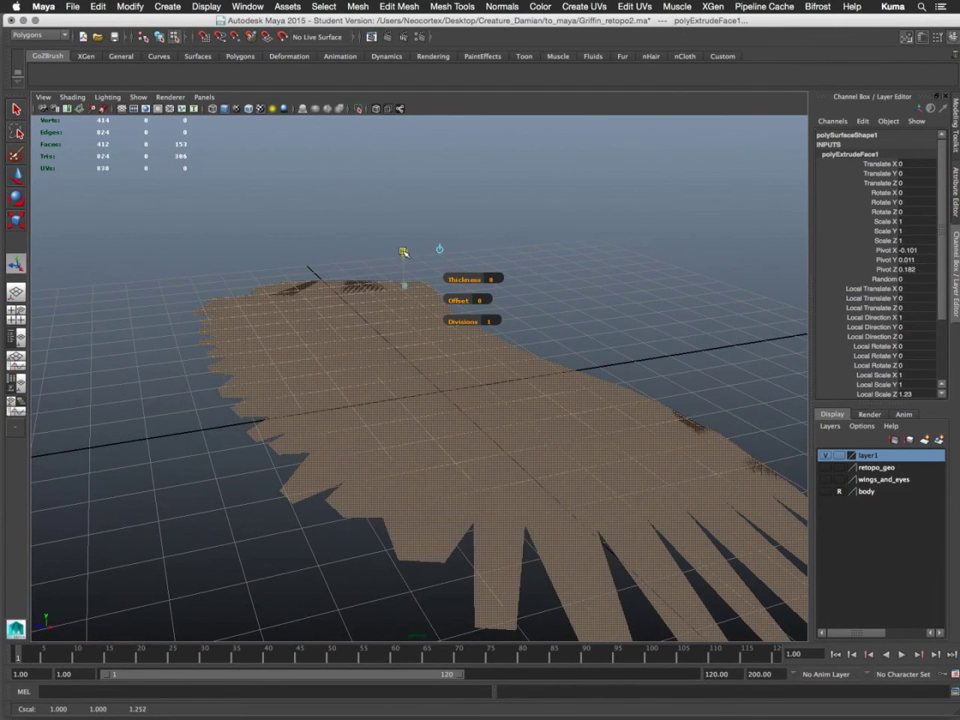
{"action": "key", "text": "ctrl+z"}
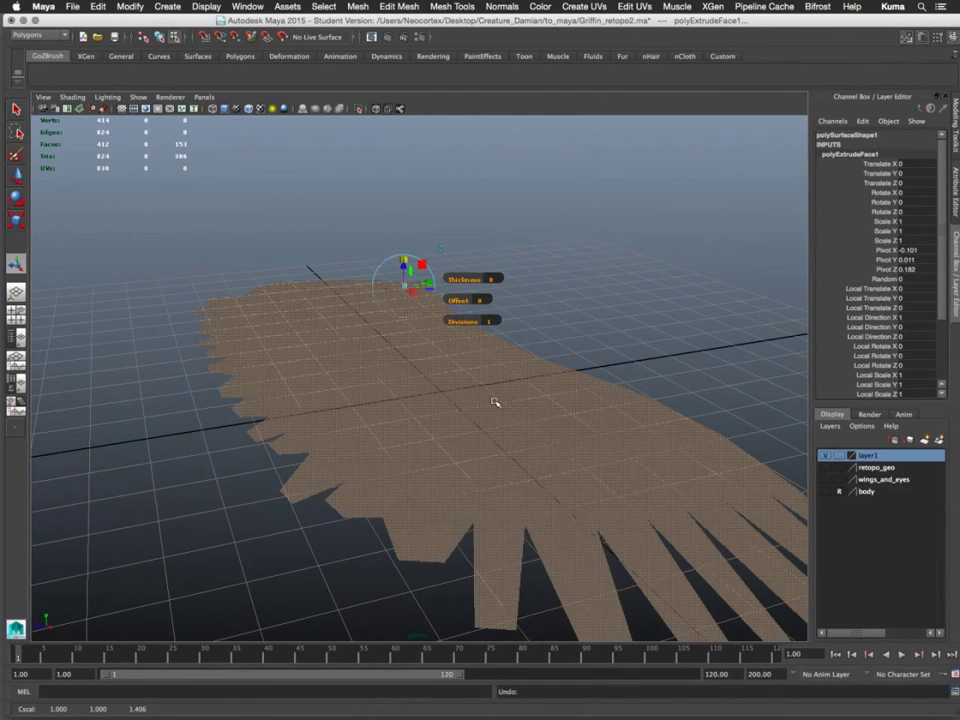
Move the extruded wing faces straight up to a height of about 0.05 cm, giving the wing a thin thickness
{"action": "left_click_drag", "start_coordinate": [441, 390], "coordinate": [555, 386], "text": "alt"}
{"action": "key", "text": "w"}
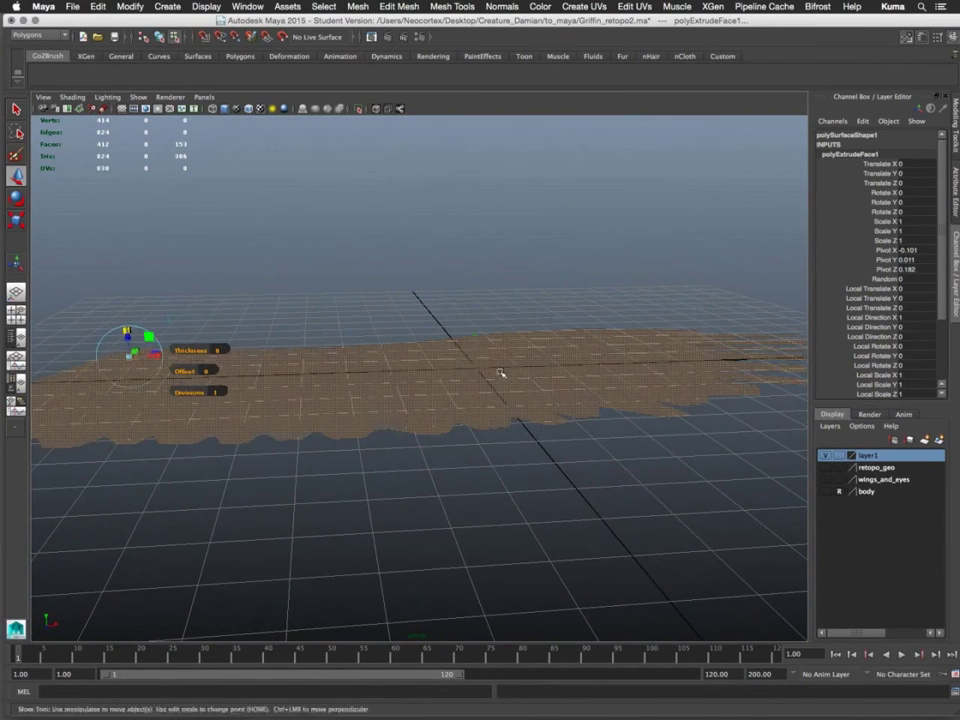
{"action": "left_click_drag", "start_coordinate": [474, 340], "coordinate": [474, 332]}
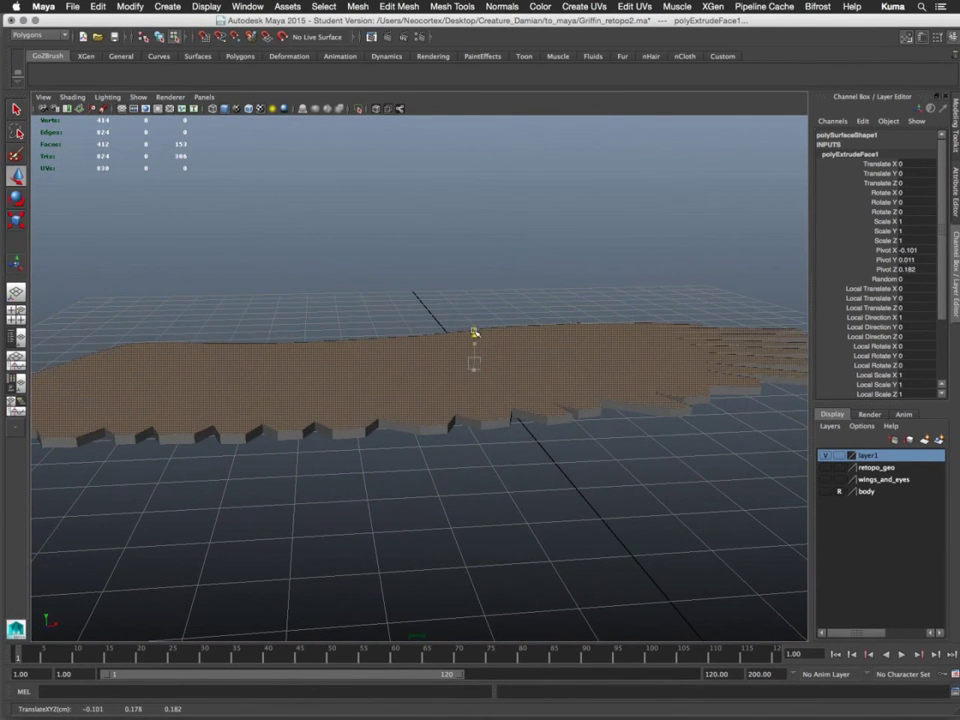
{"action": "left_click_drag", "start_coordinate": [474, 332], "coordinate": [476, 337]}
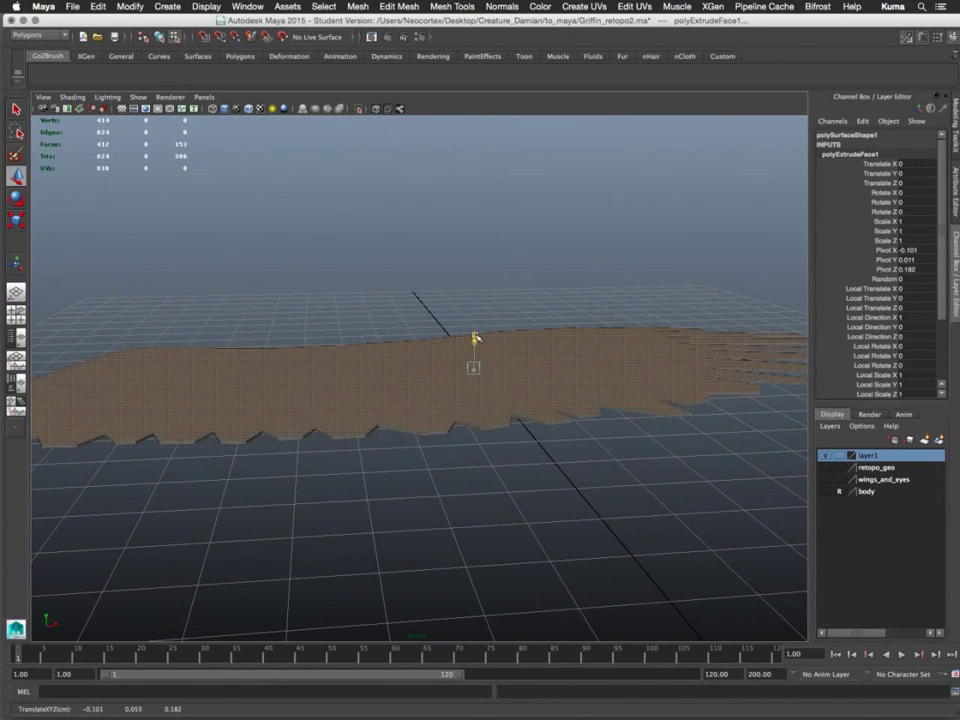
{"action": "left_click_drag", "start_coordinate": [339, 364], "coordinate": [444, 381], "text": "alt"}
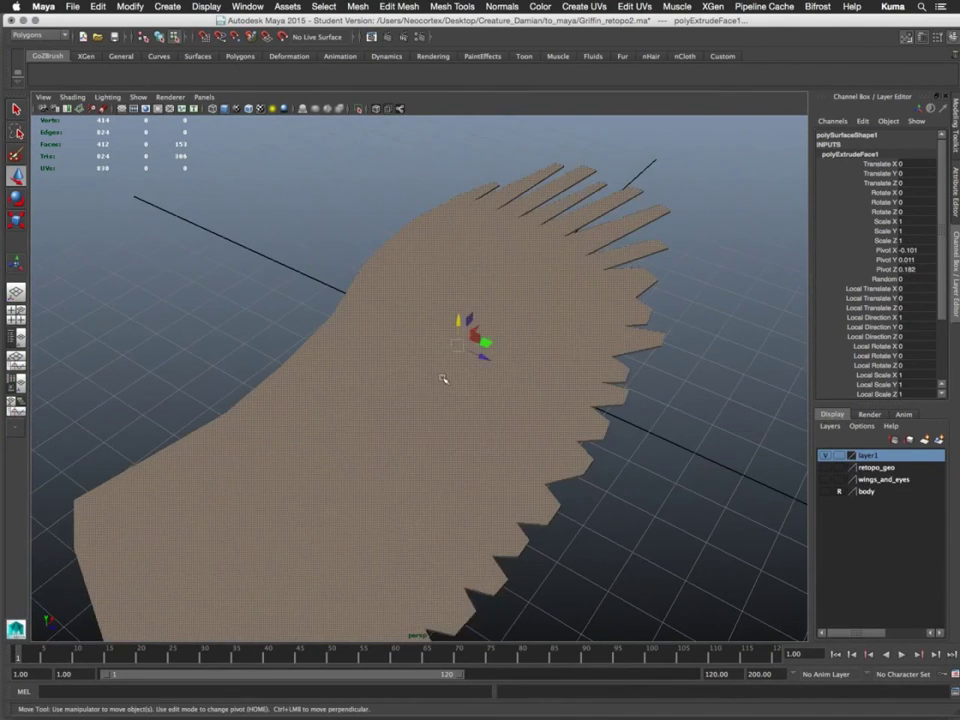